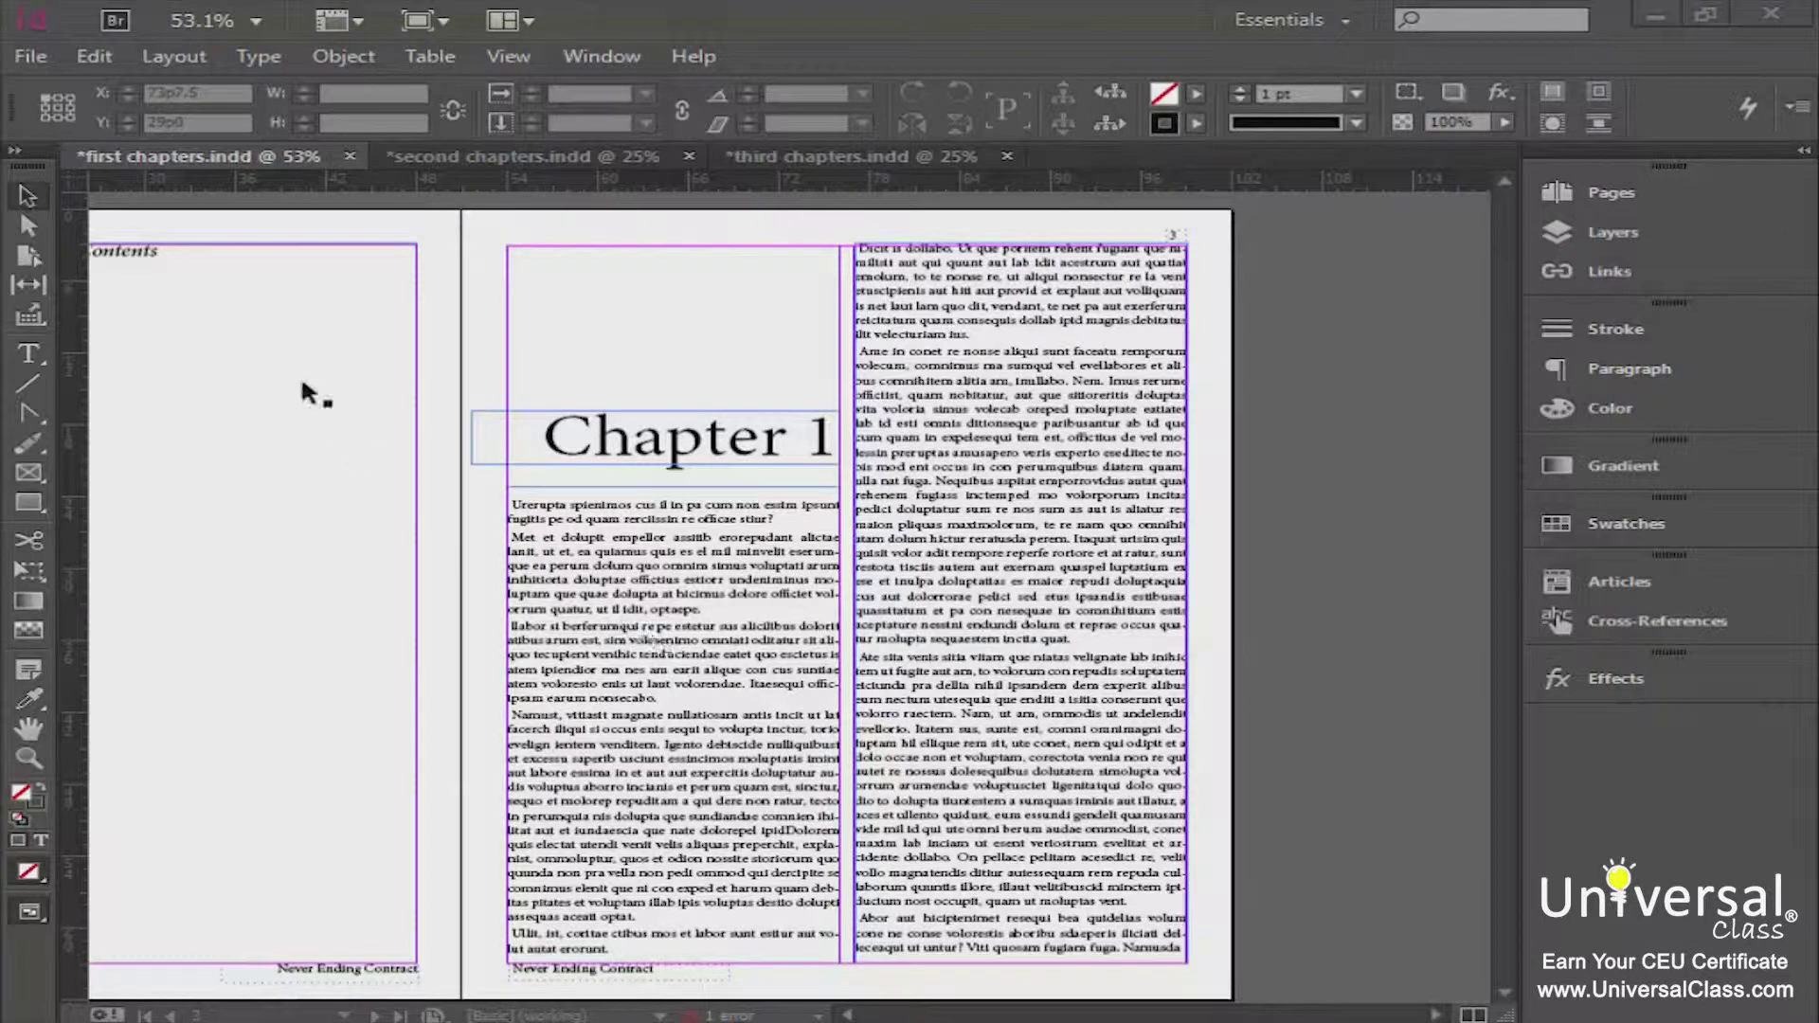
- Open the print settings for the first chapters document and review the available print presets, printers and page sequence options
left_click(31, 59)
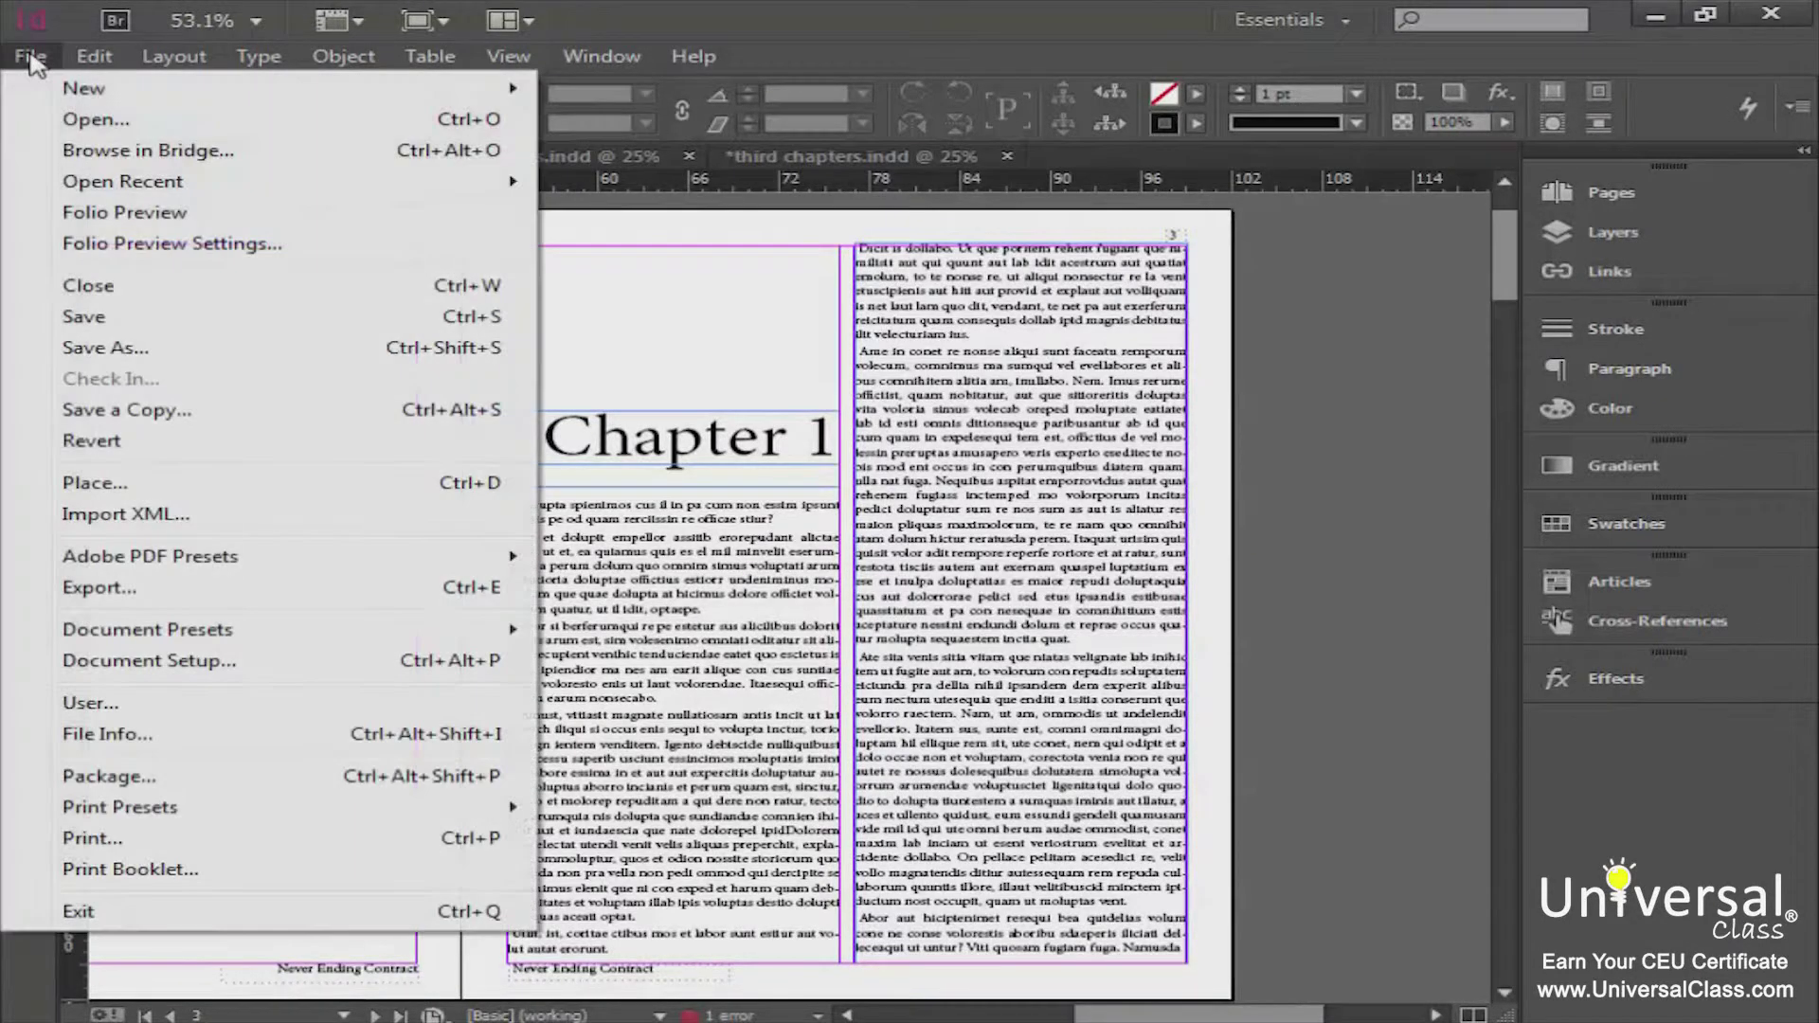
left_click(171, 838)
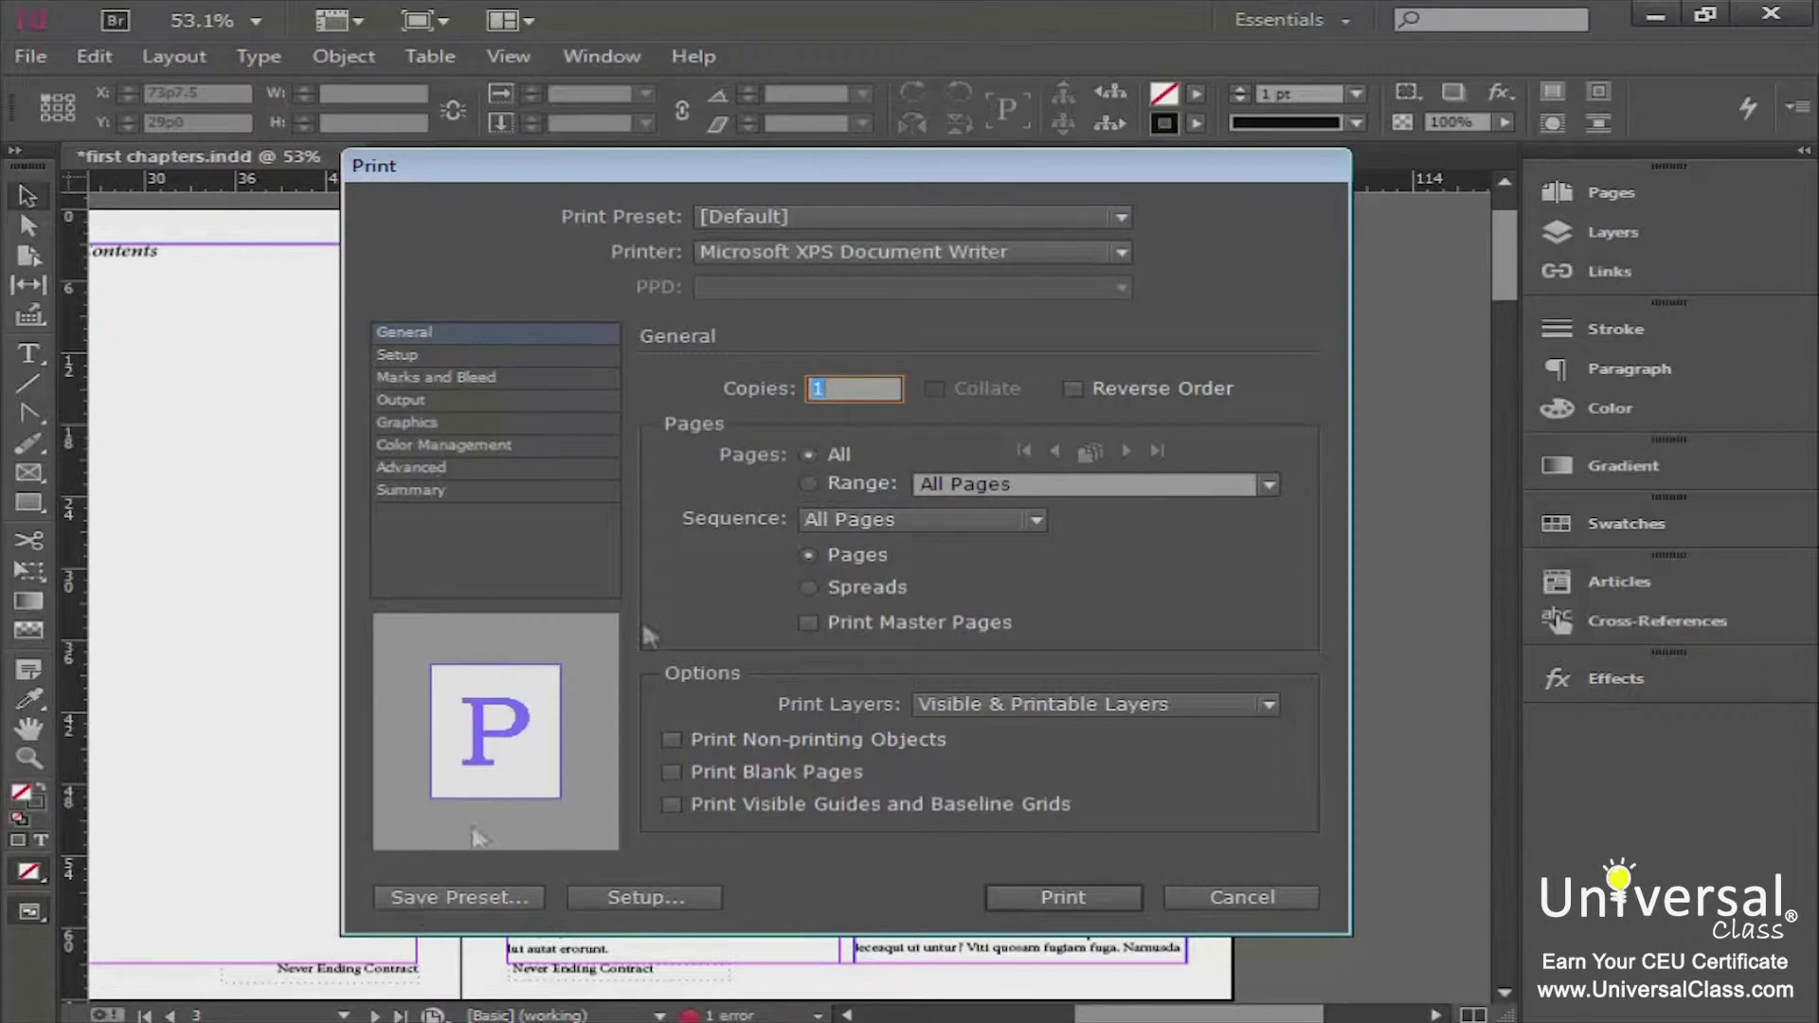
left_click(1122, 214)
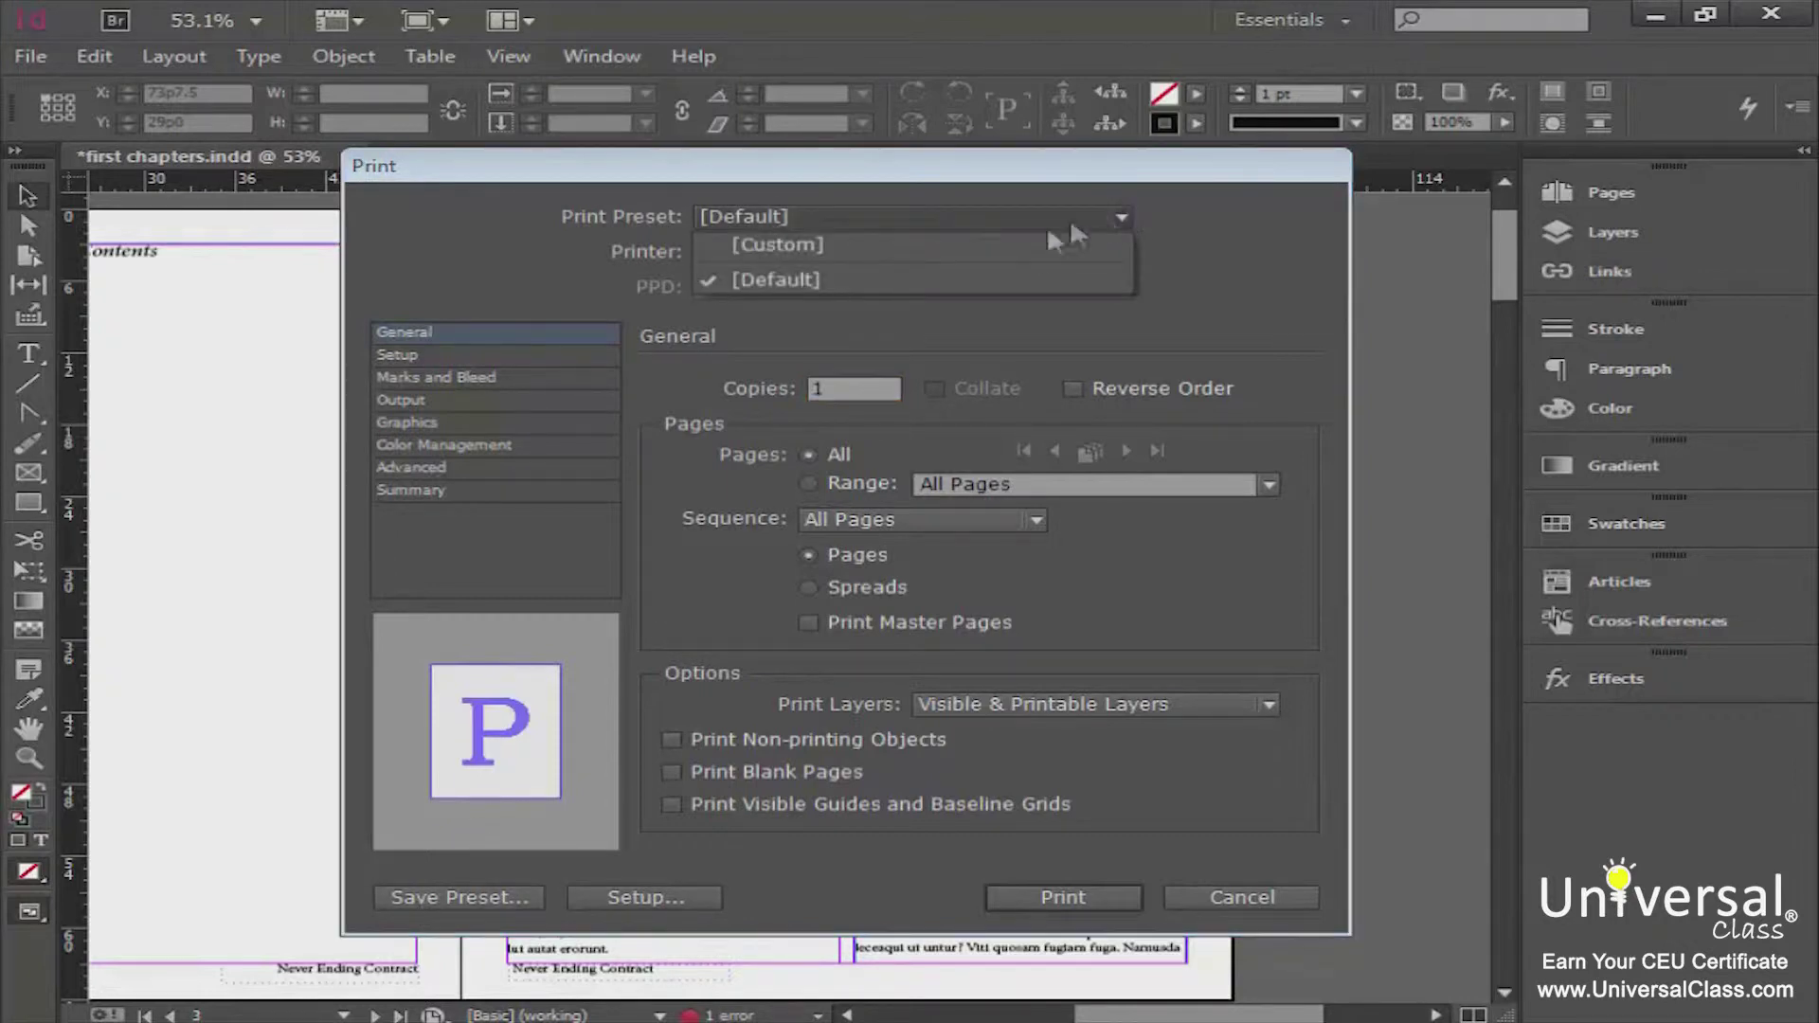
left_click(587, 254)
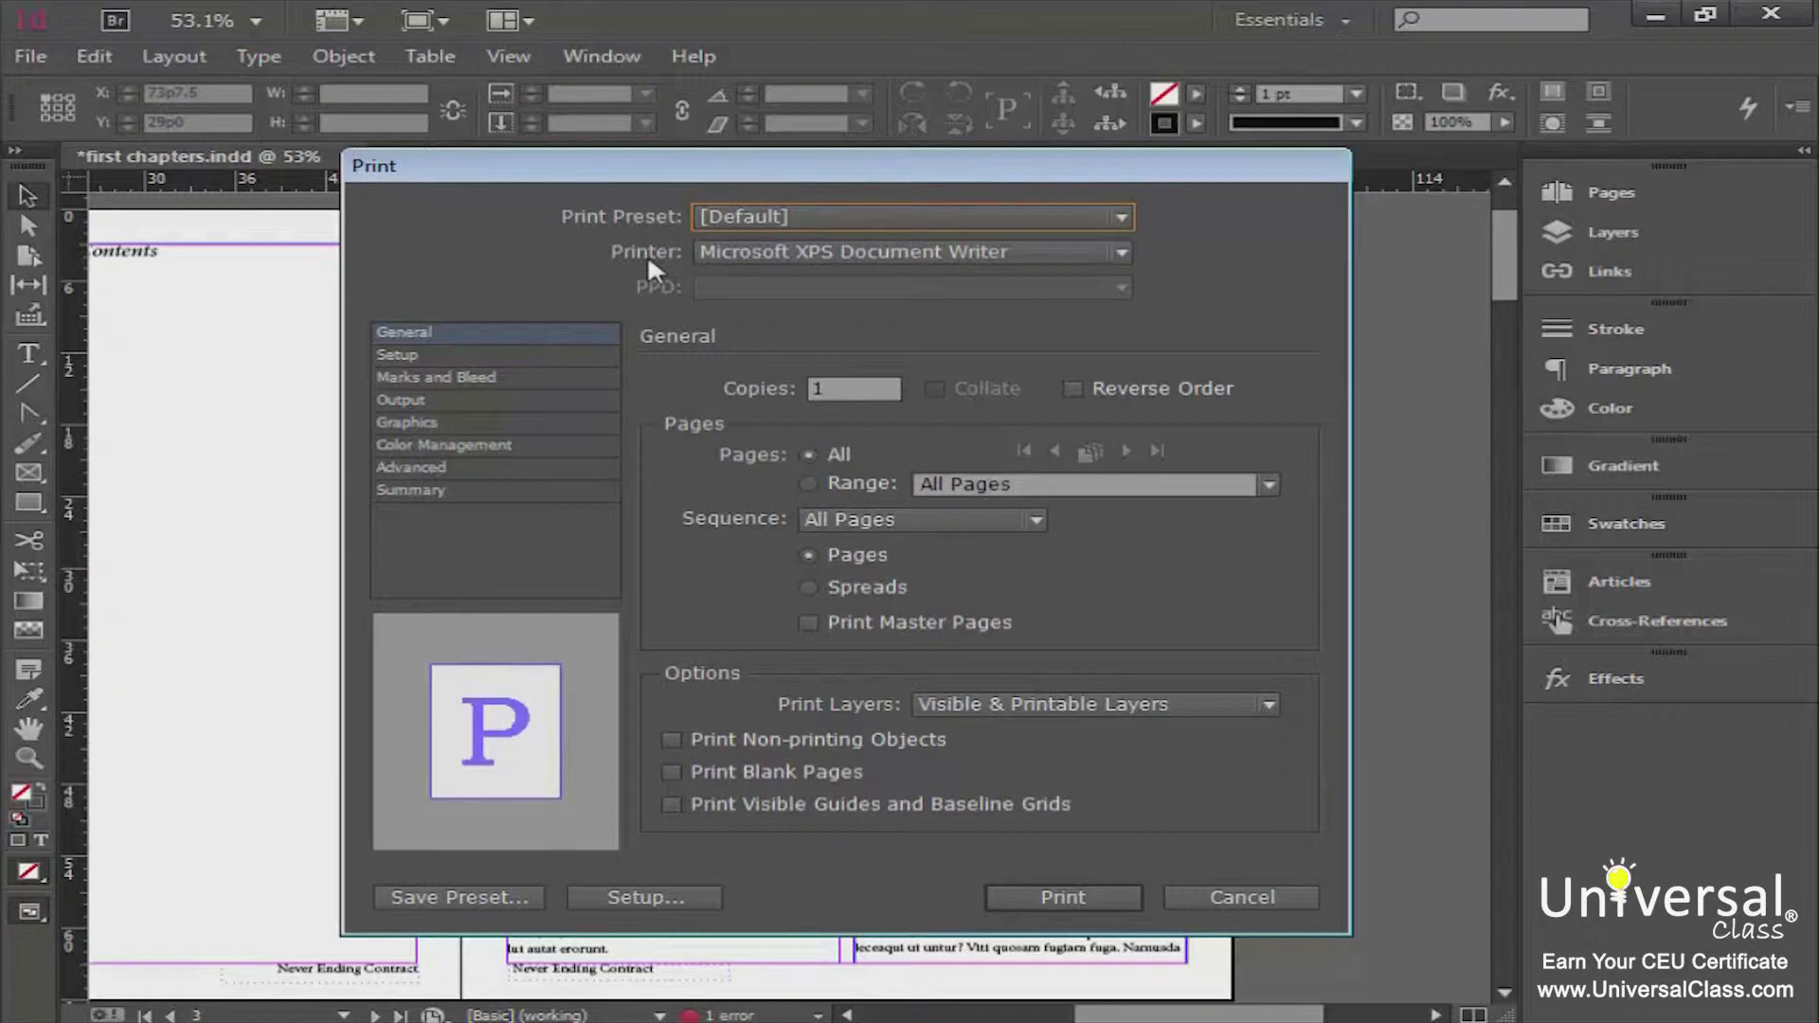
left_click(1134, 253)
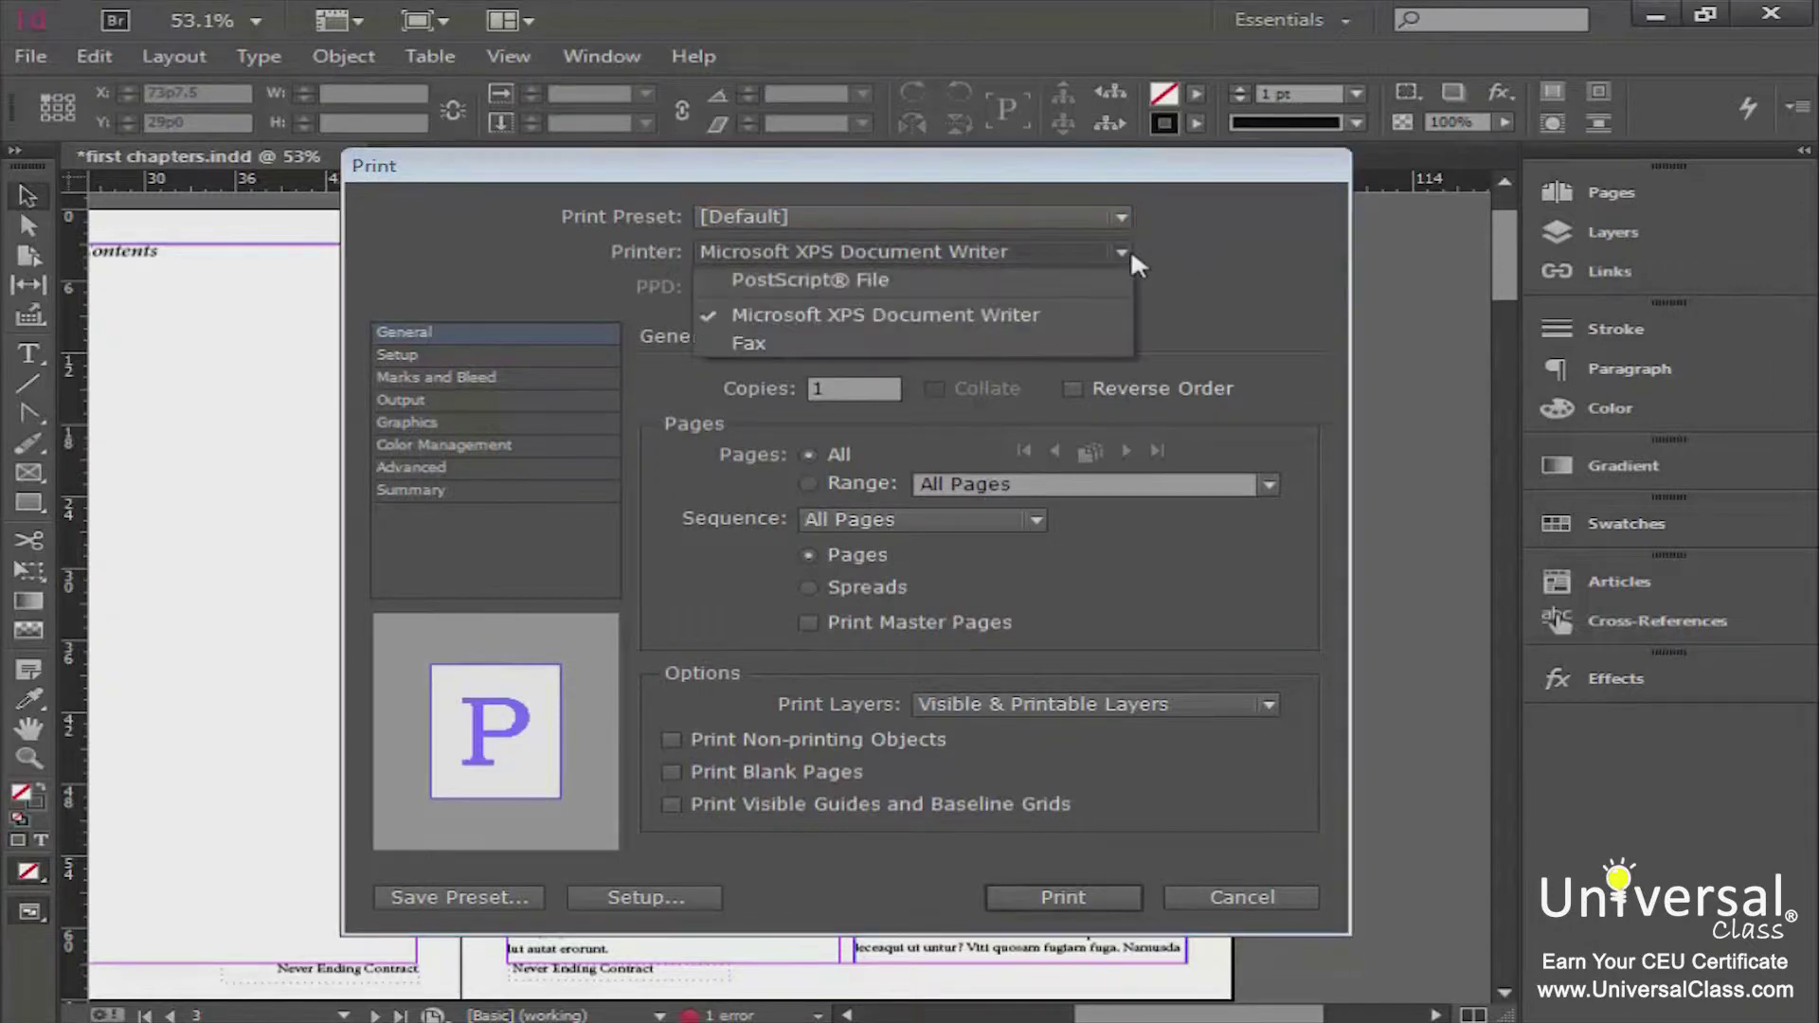
left_click(1132, 253)
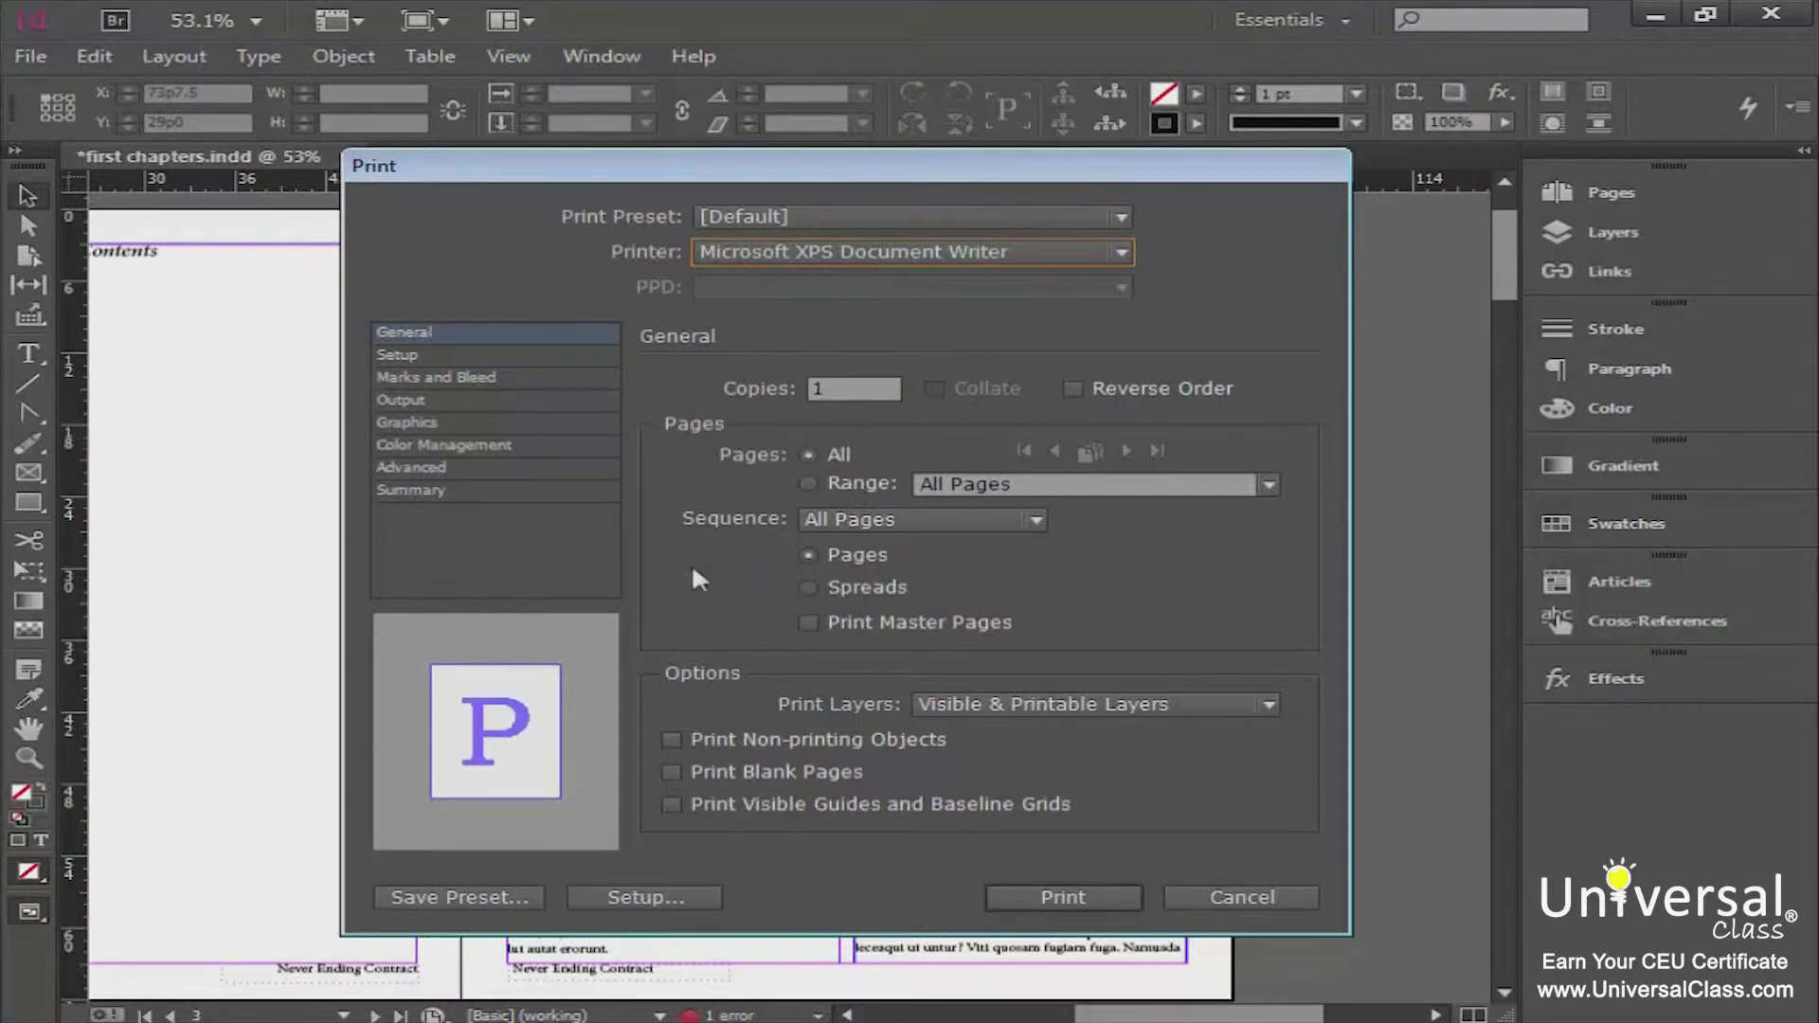
left_click(889, 519)
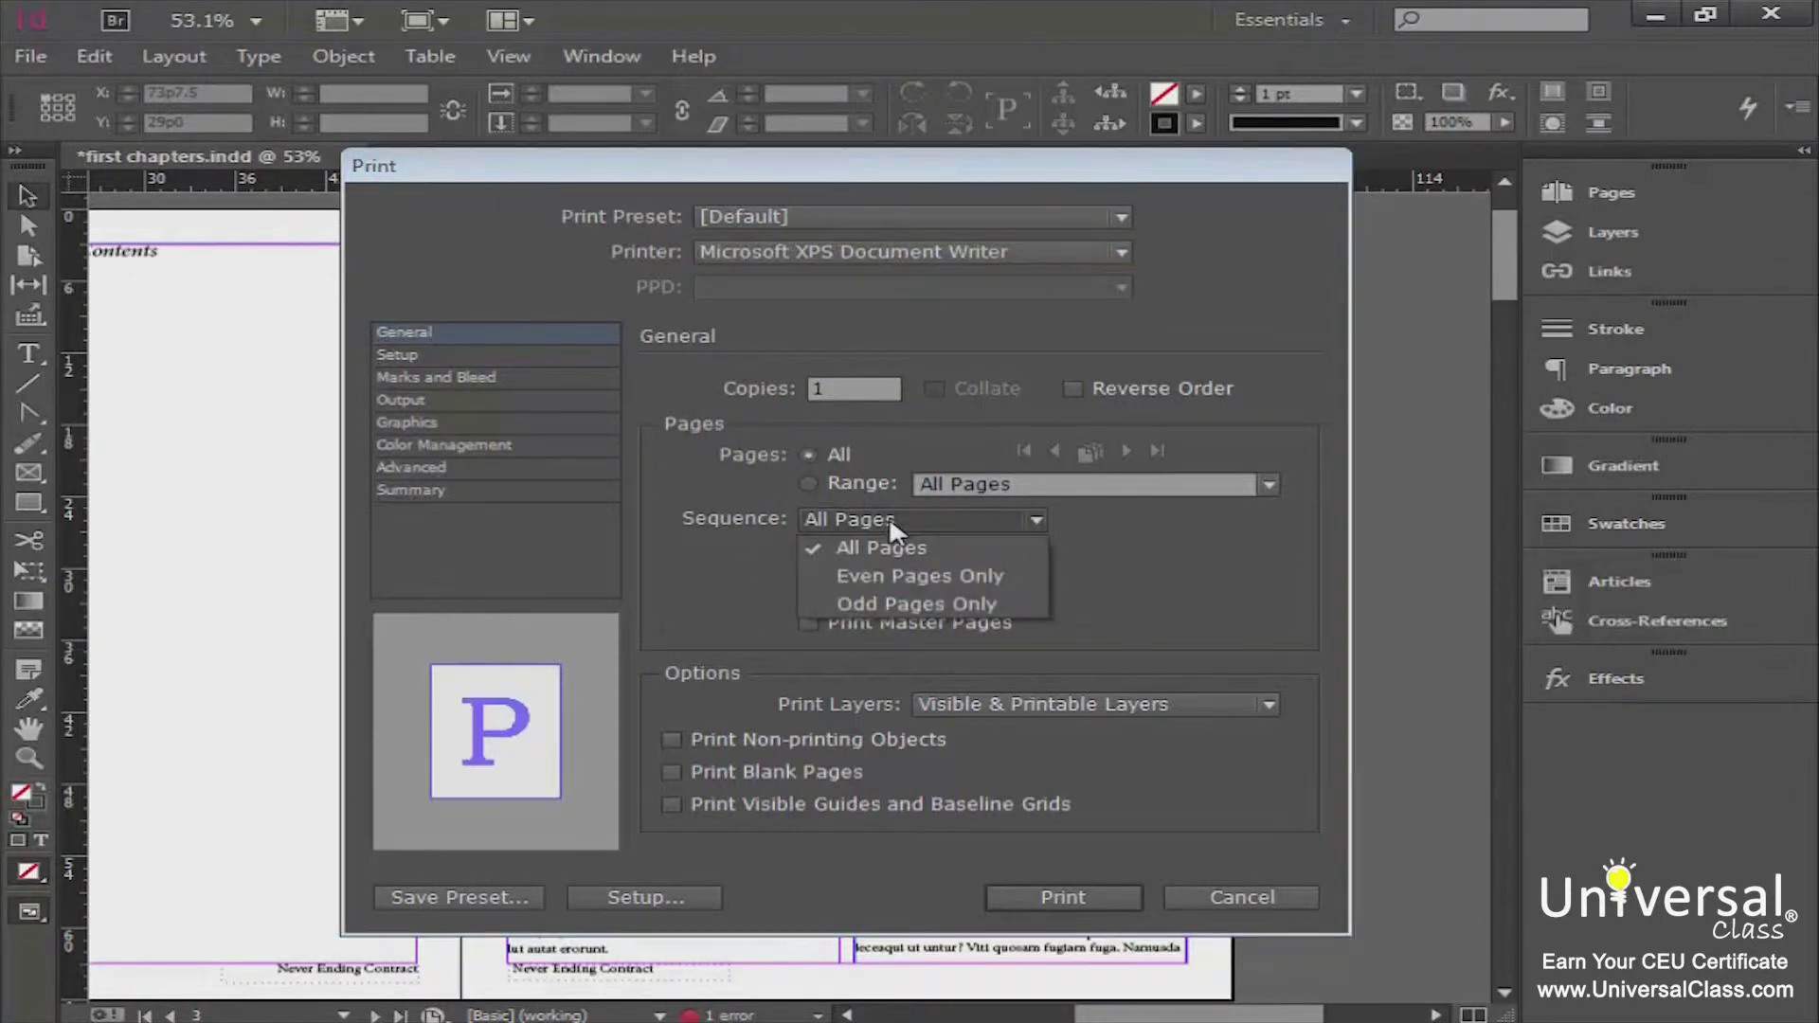
left_click(717, 565)
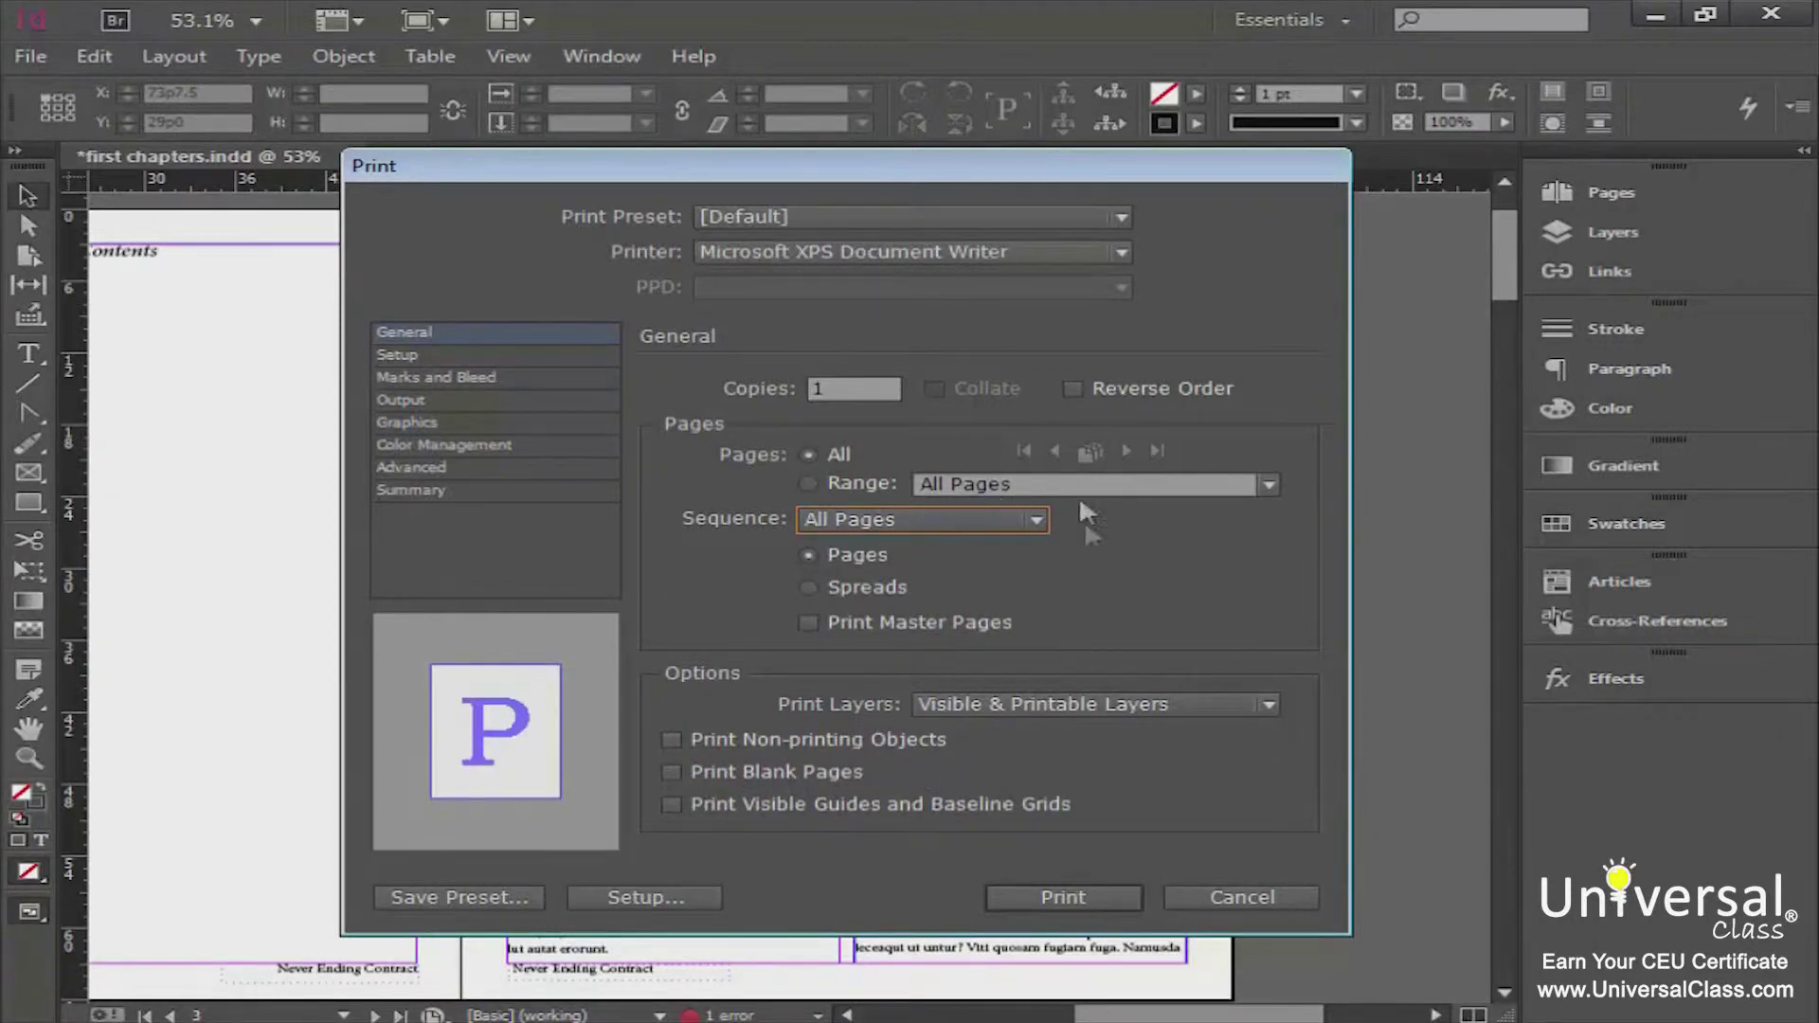
- In the print setup options, try the Tabloid paper size and return it to Letter
left_click(523, 360)
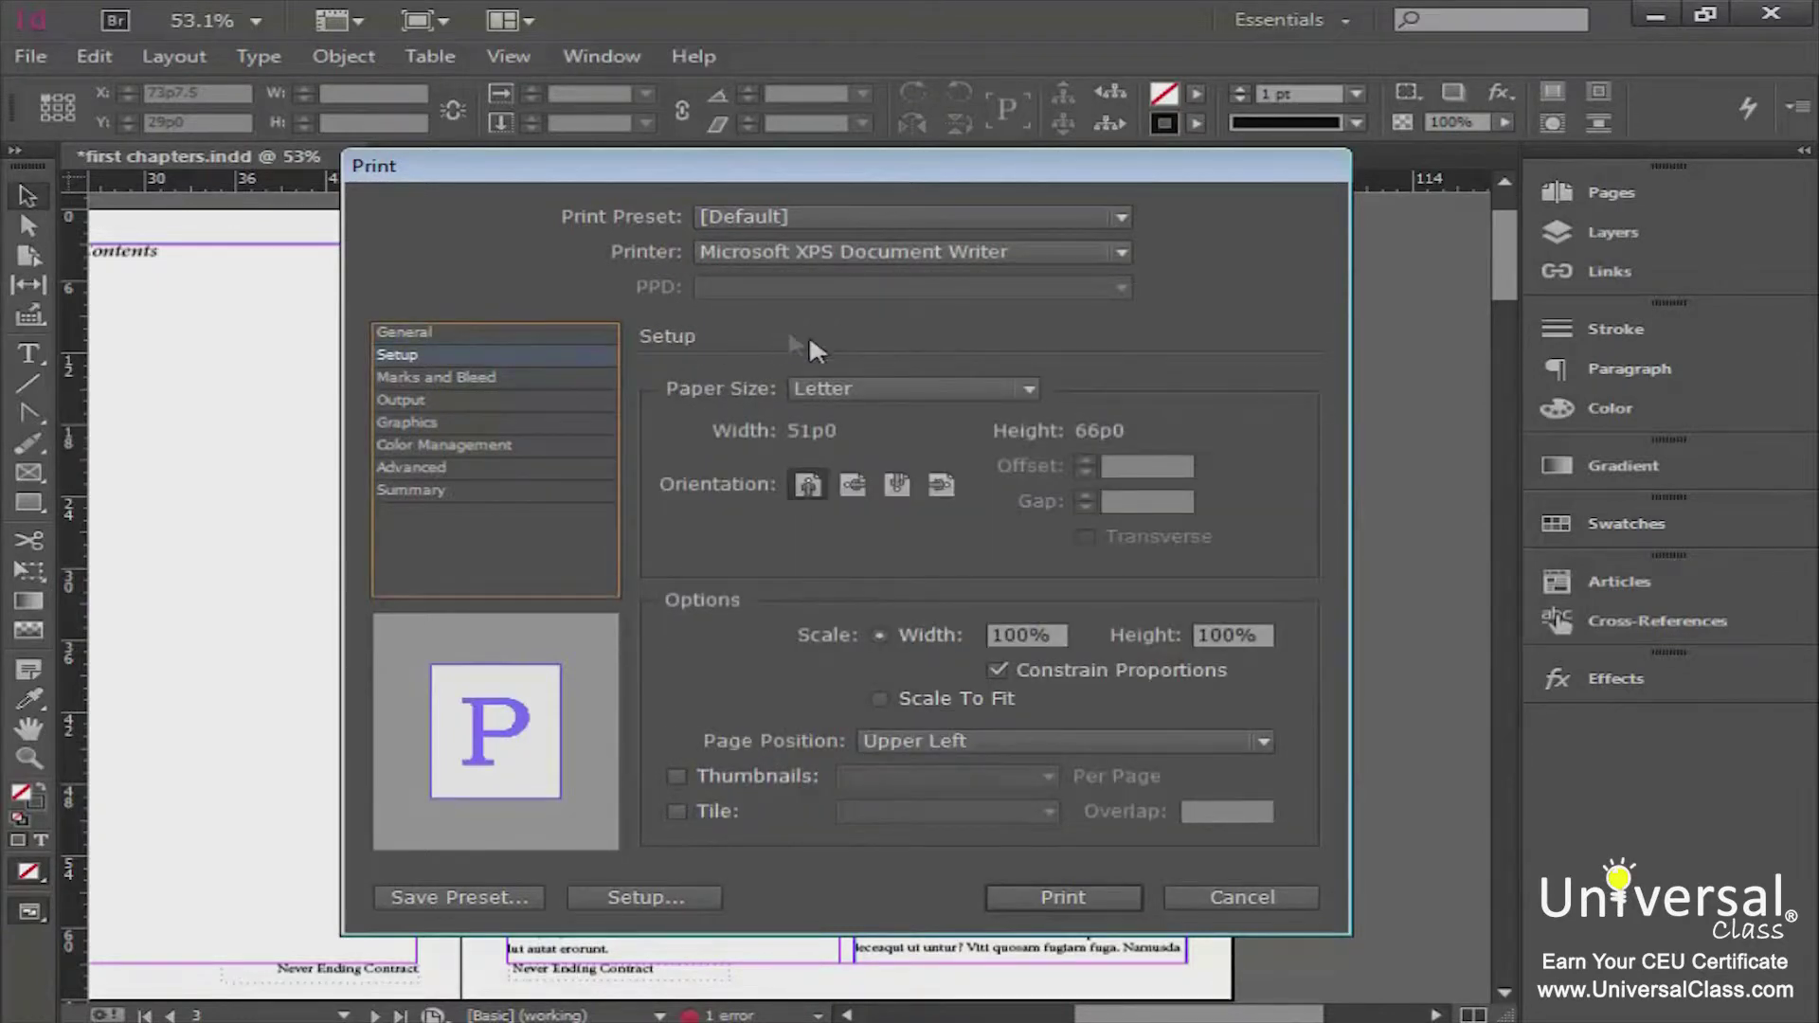
left_click(911, 383)
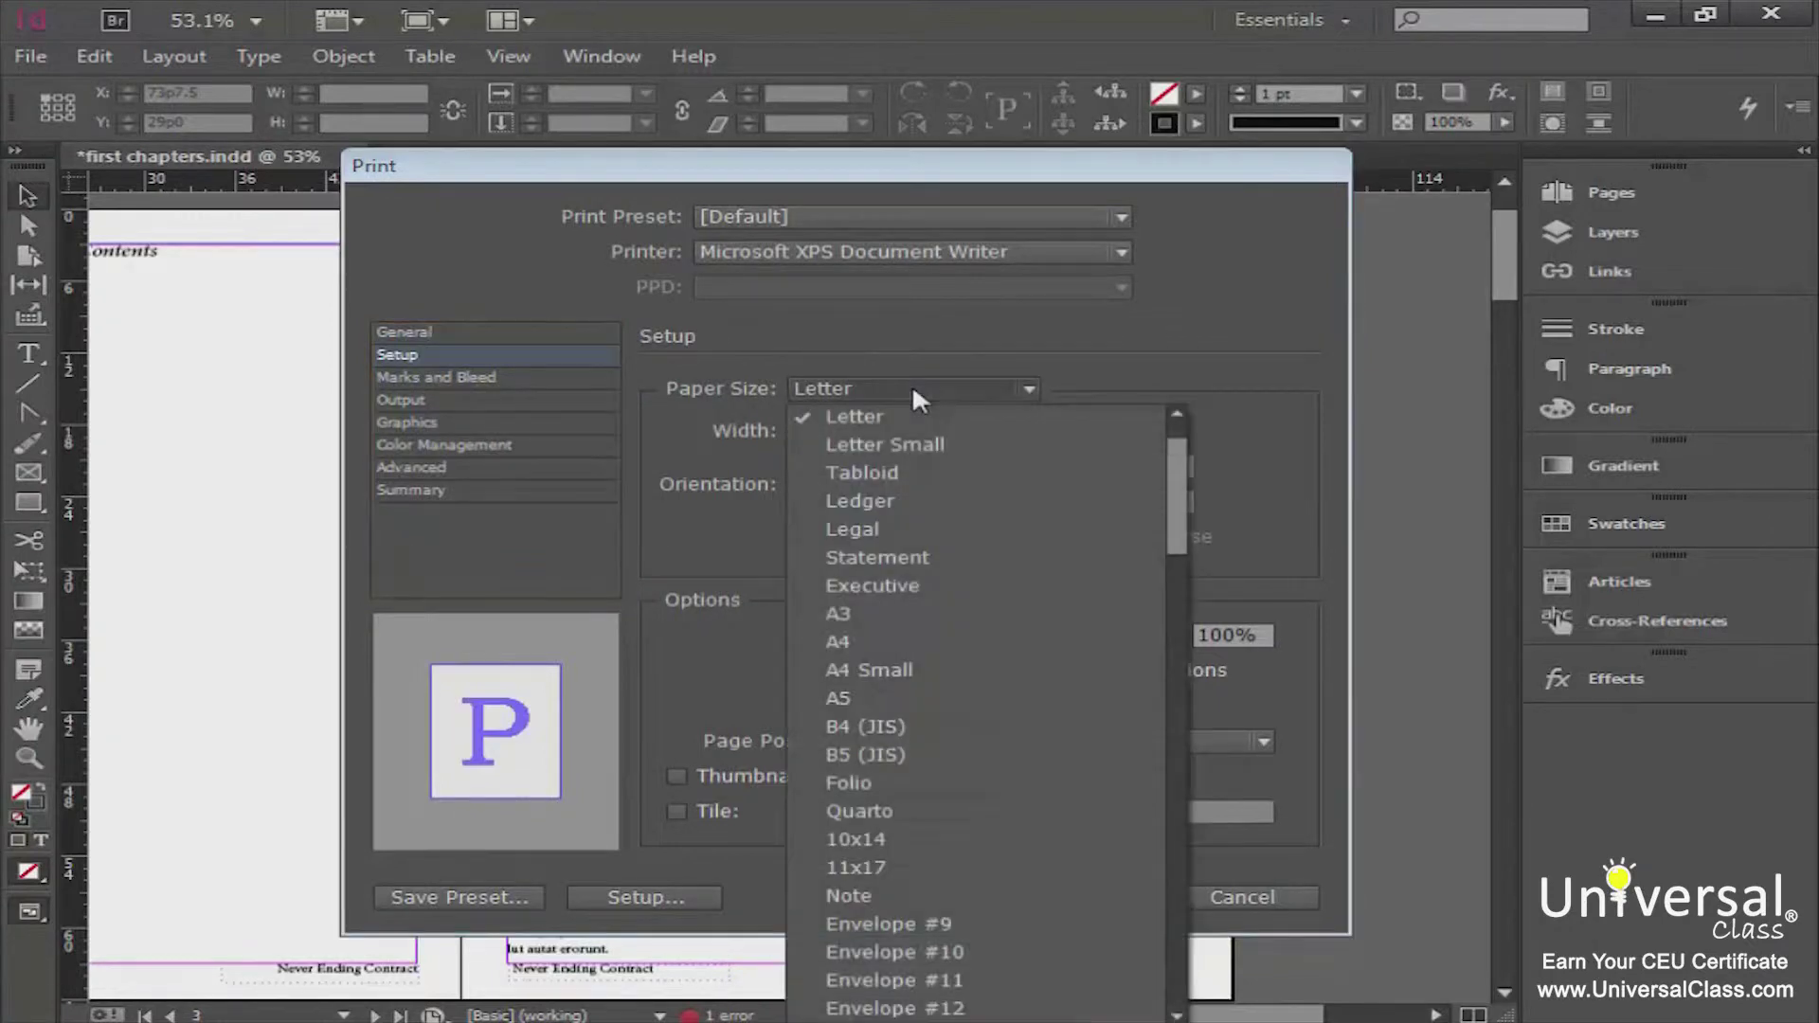
left_click(915, 474)
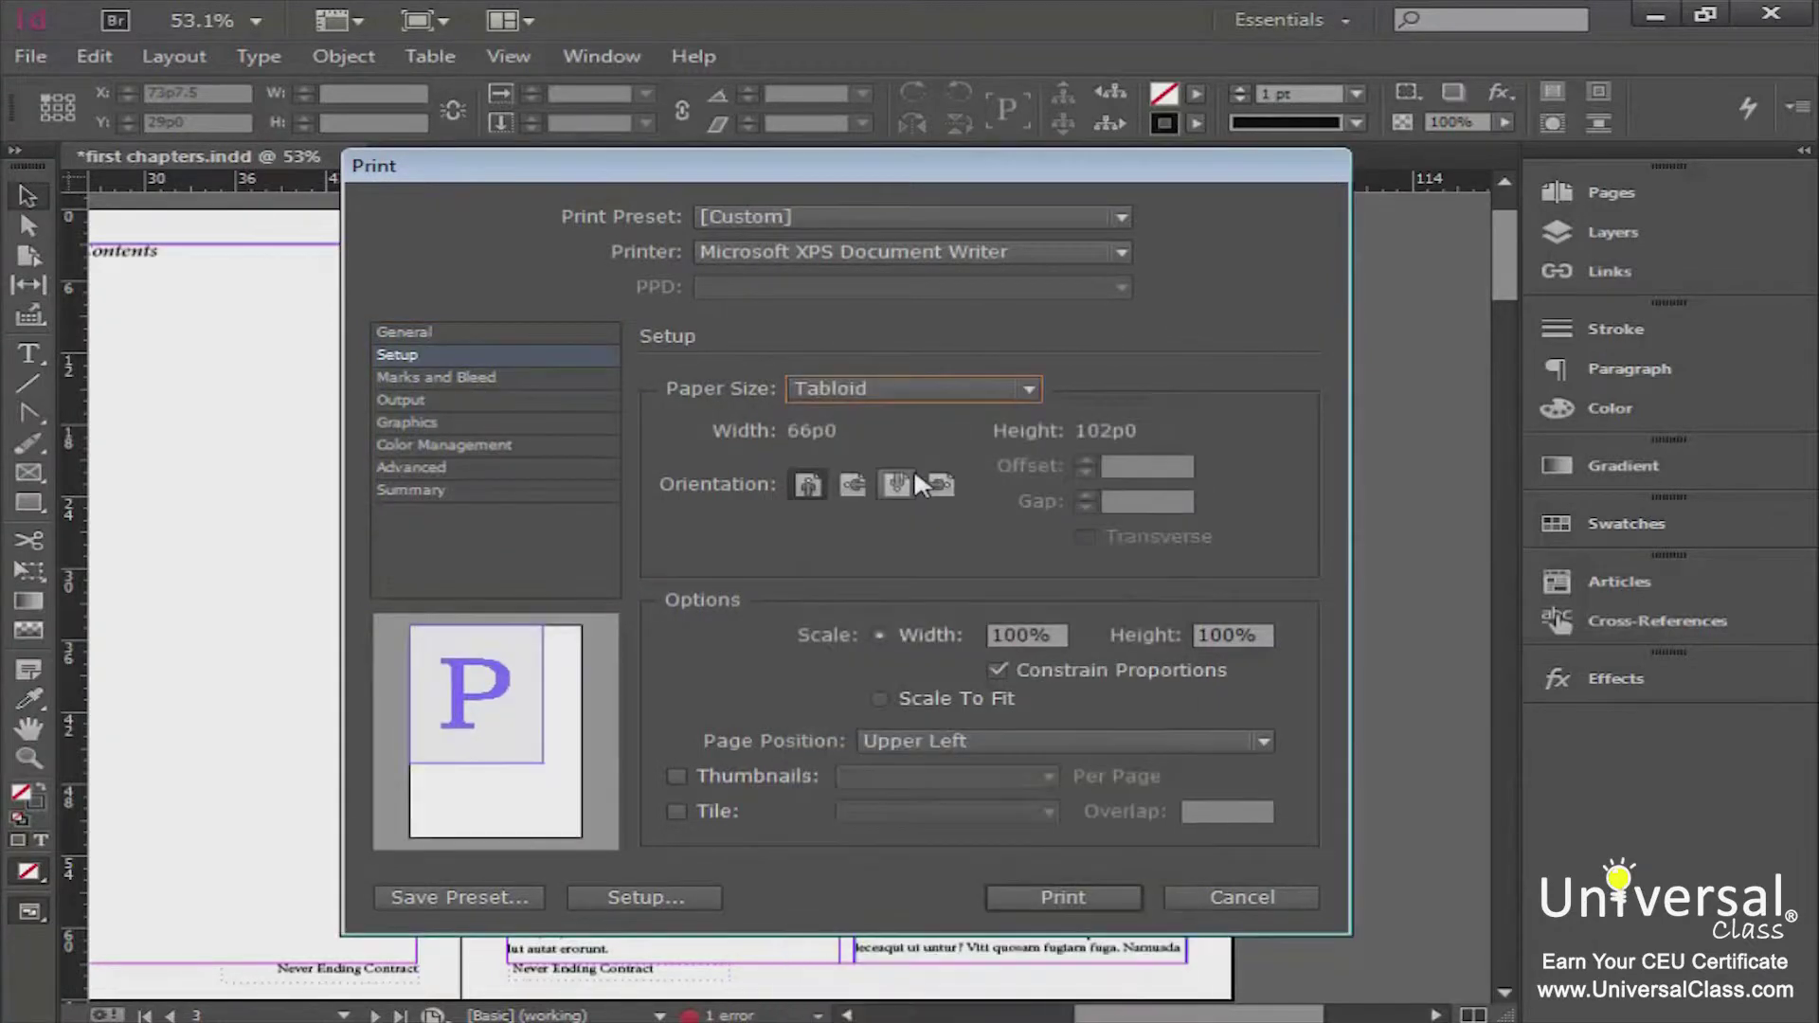
left_click(936, 387)
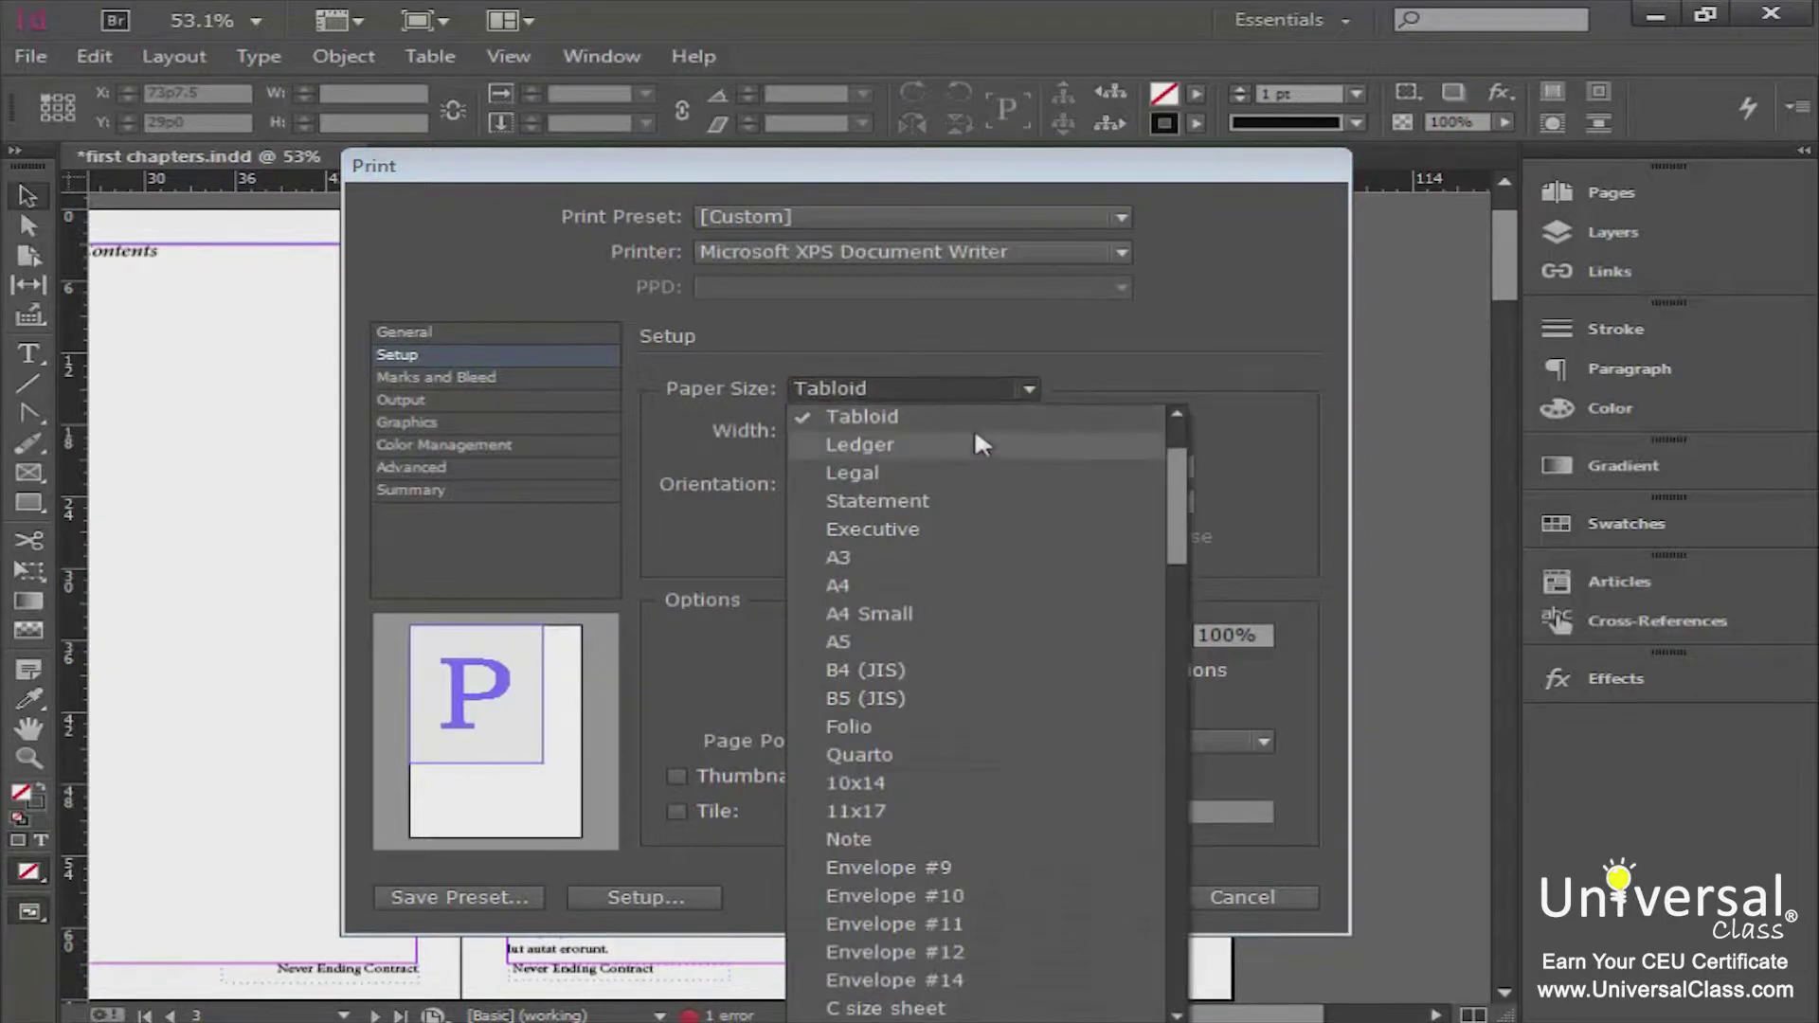
left_click_drag(1167, 487, 1175, 436)
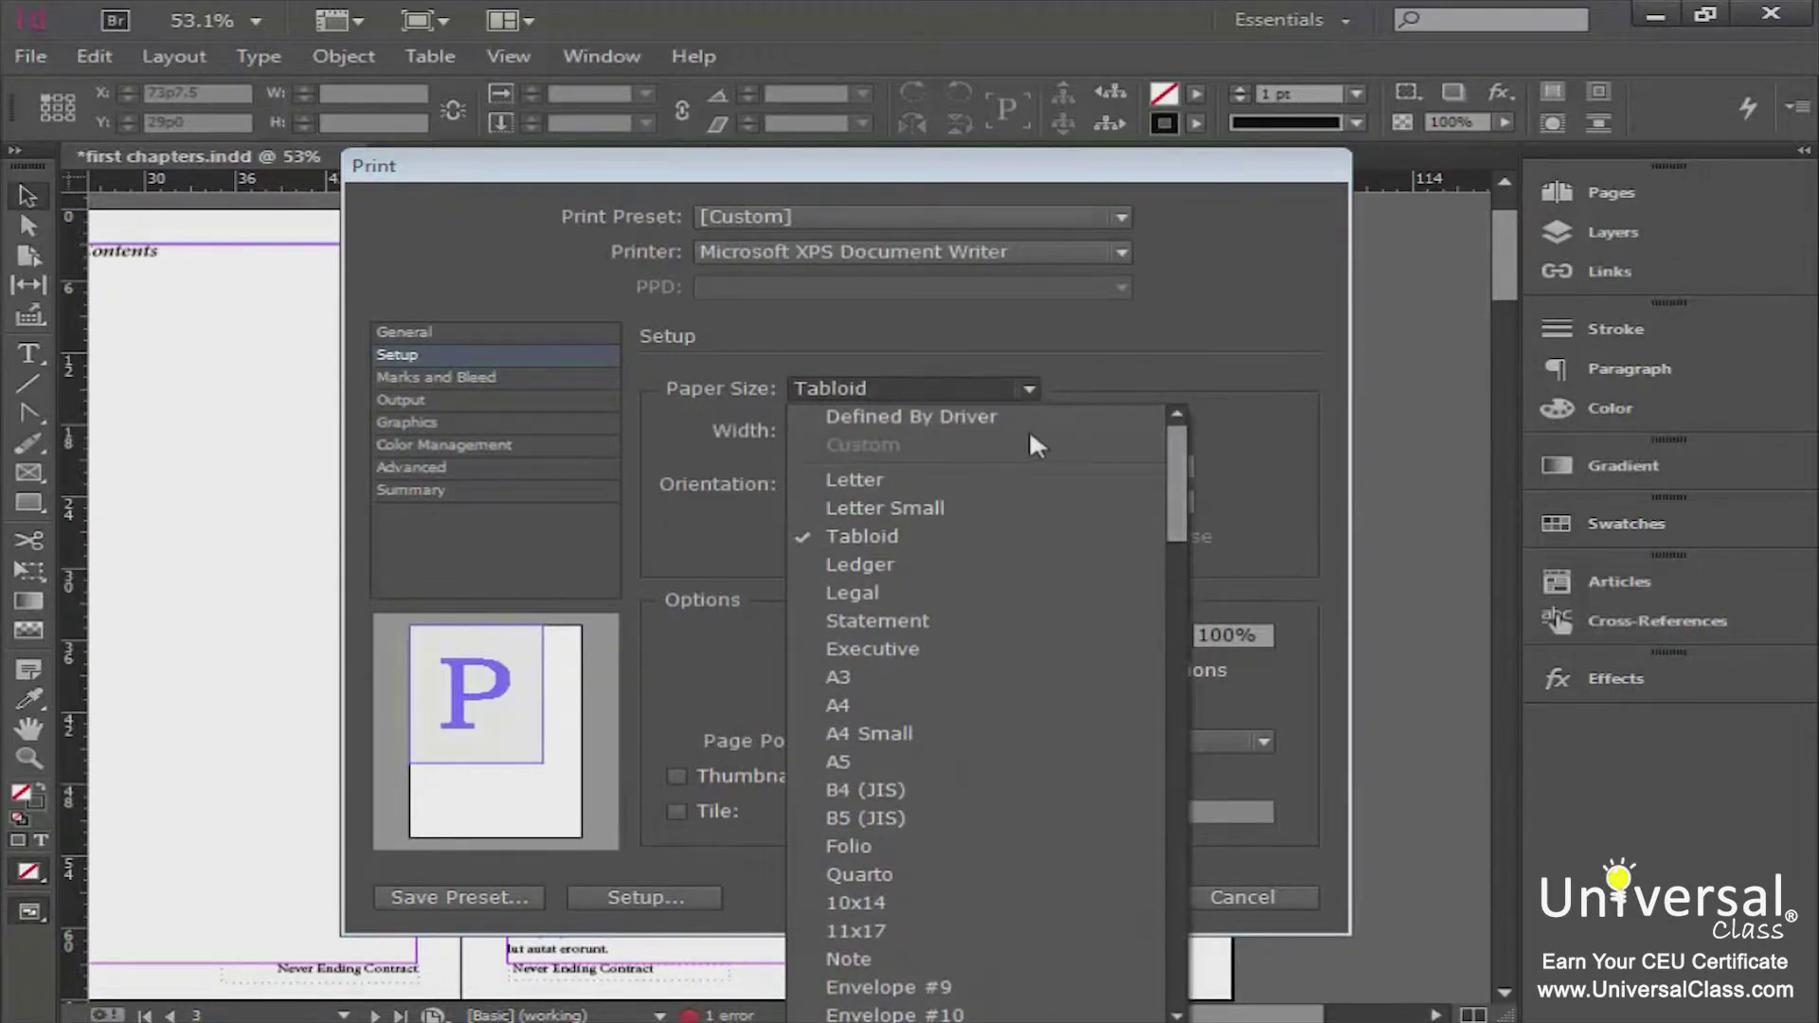
left_click(997, 479)
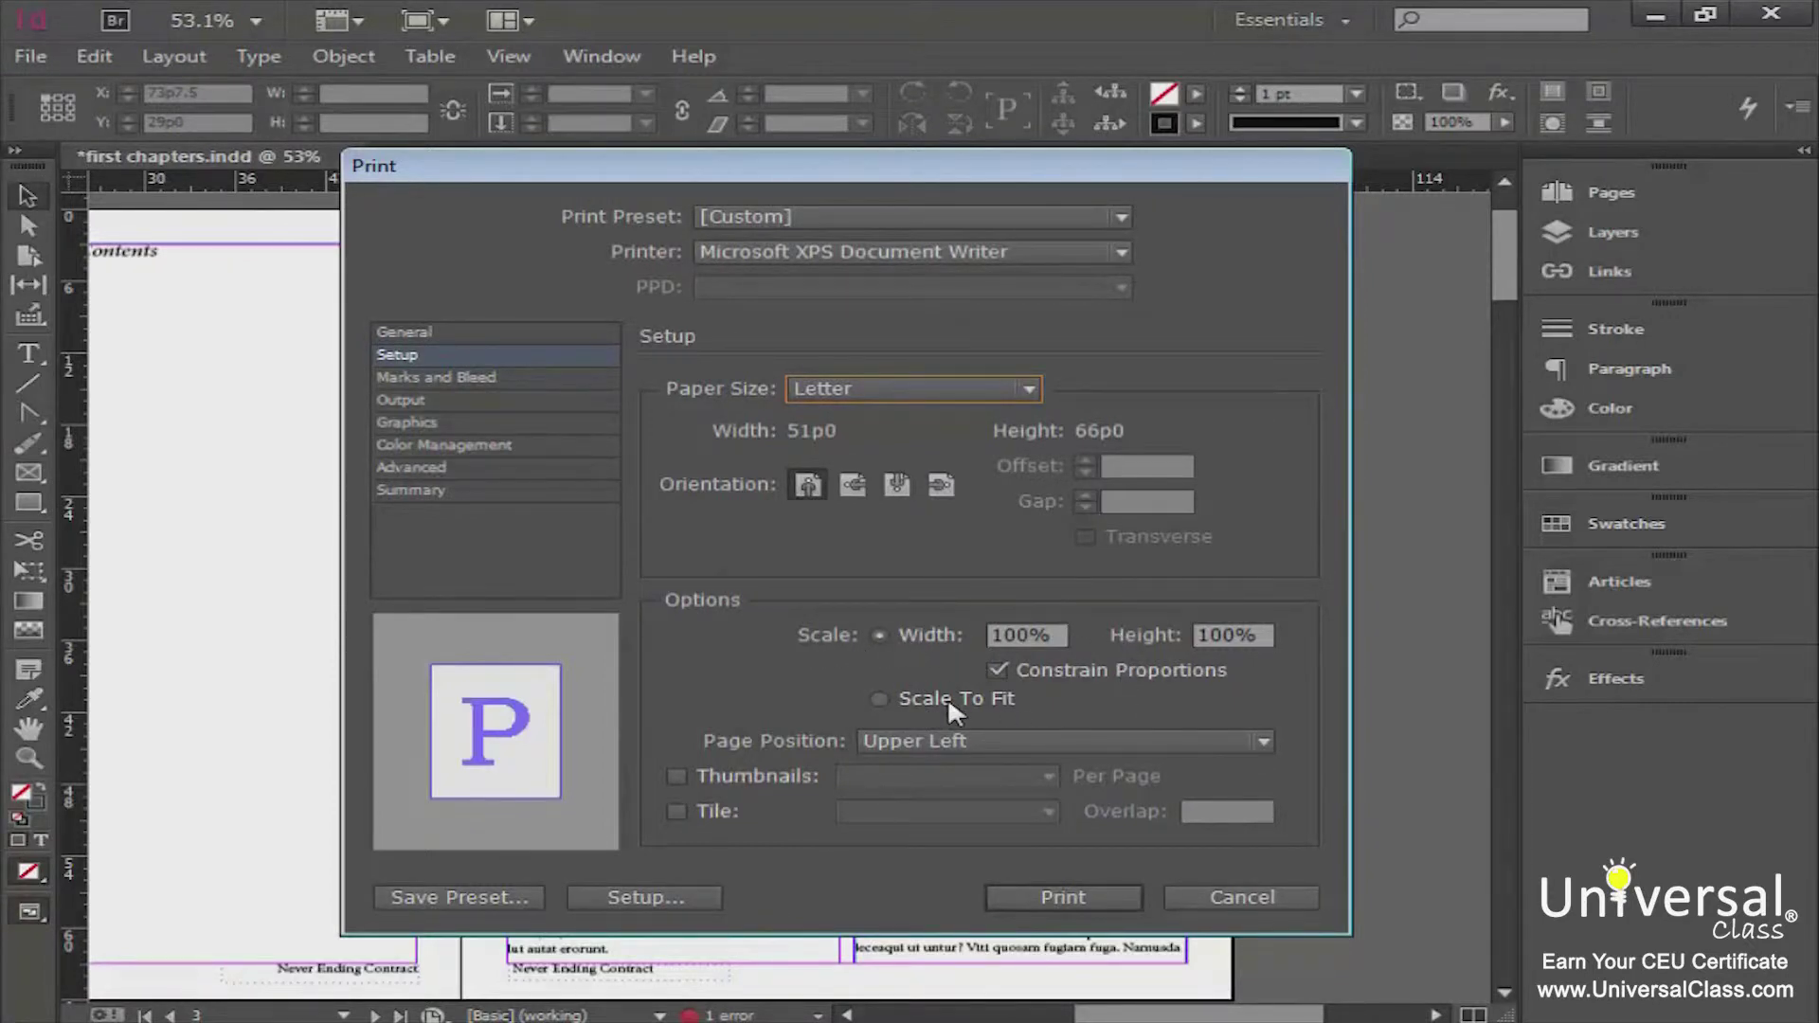
- Review the Marks and Bleed, Output, Graphics and Color Management print settings
left_click(493, 377)
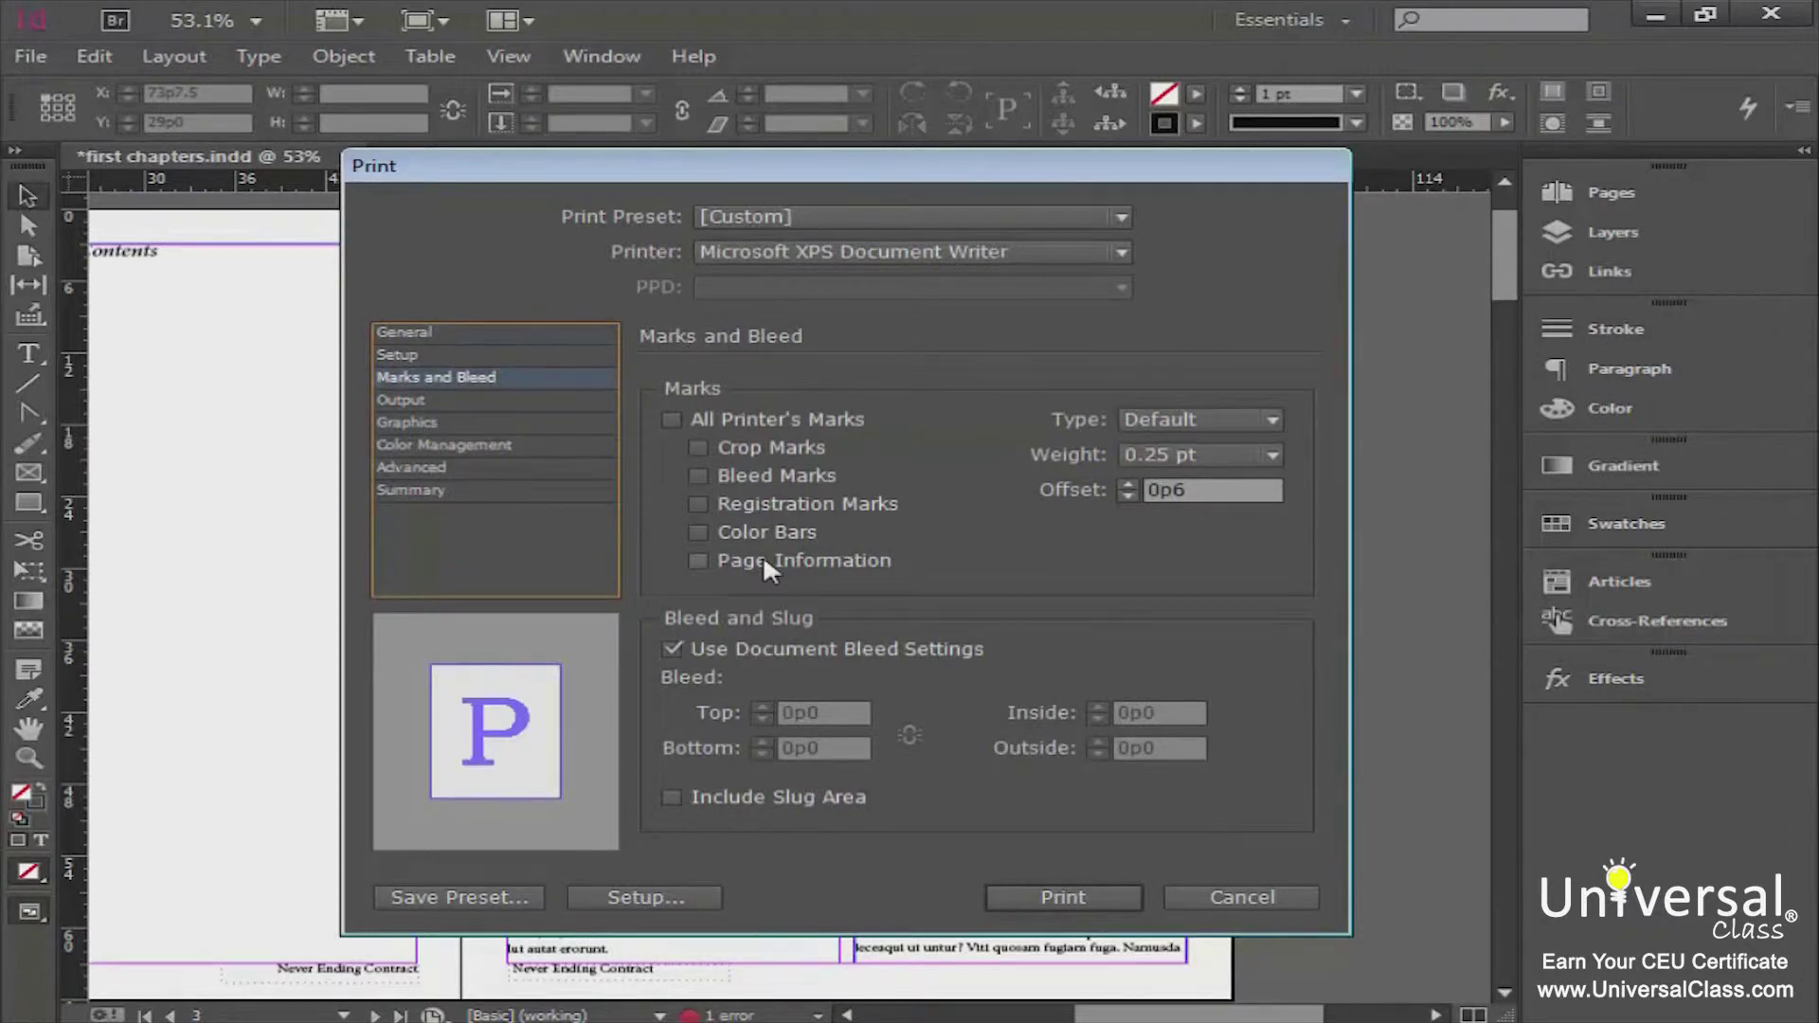
left_click(498, 401)
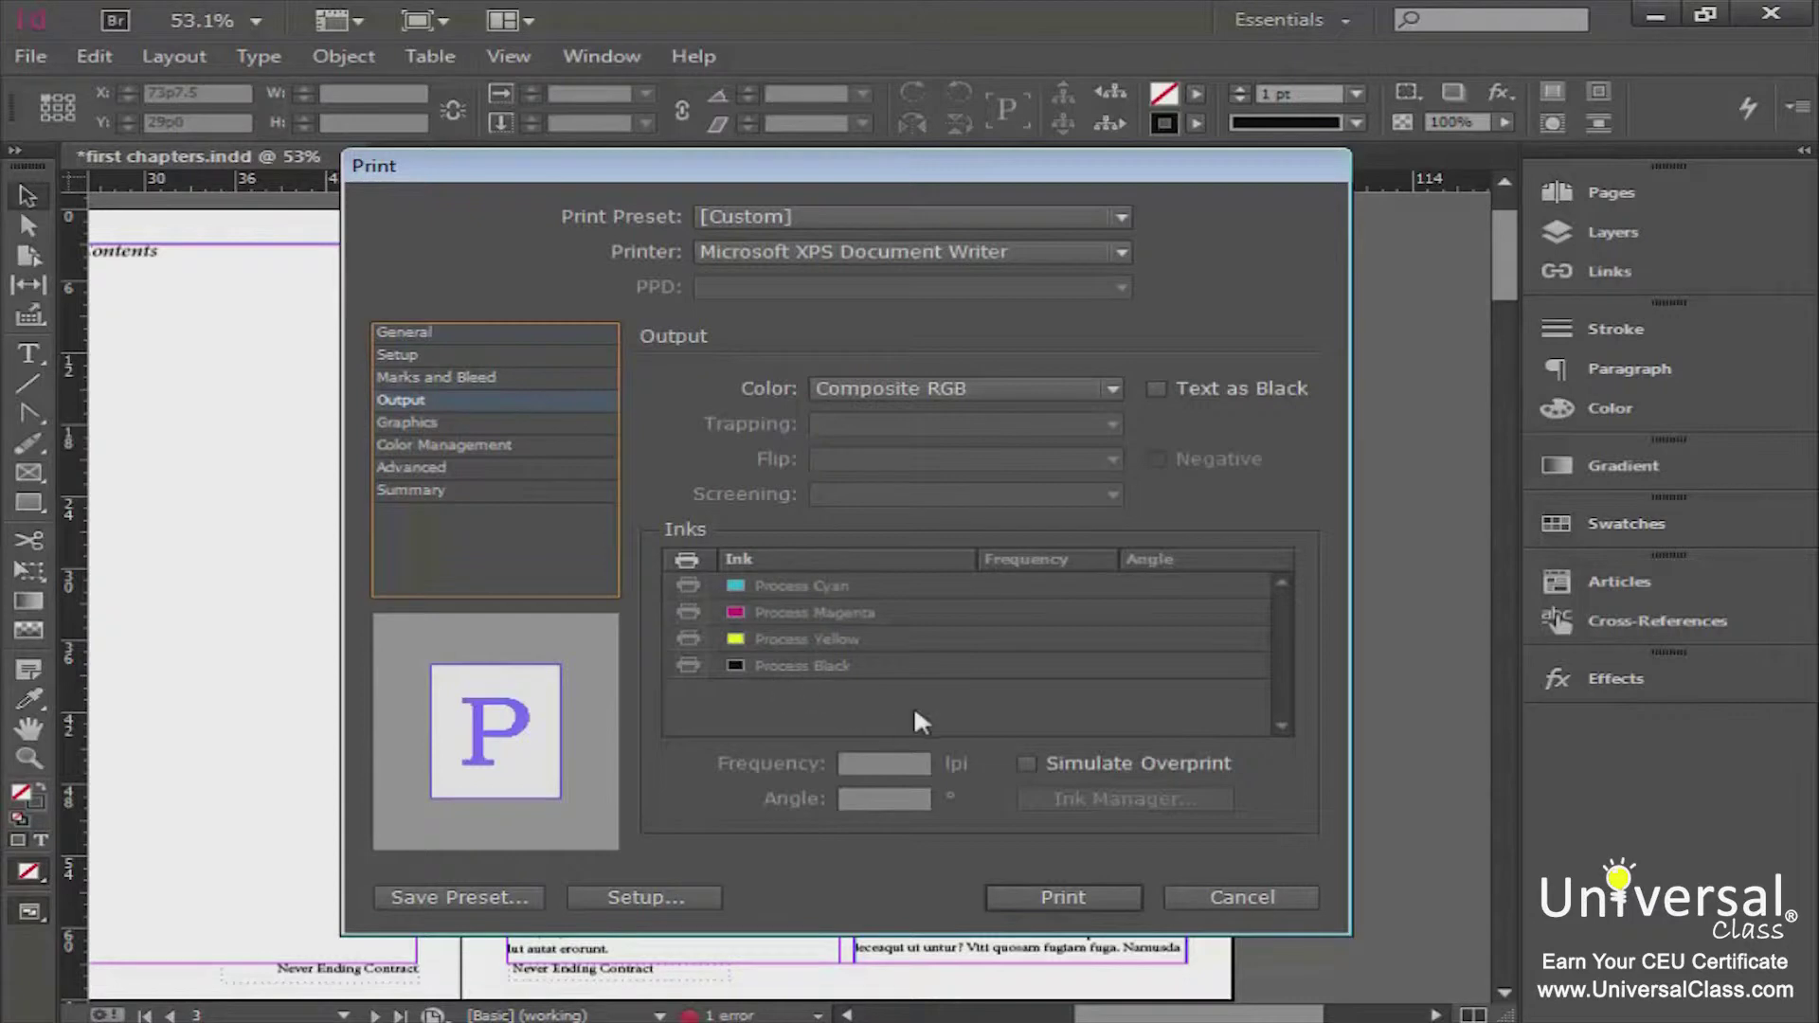
left_click(476, 423)
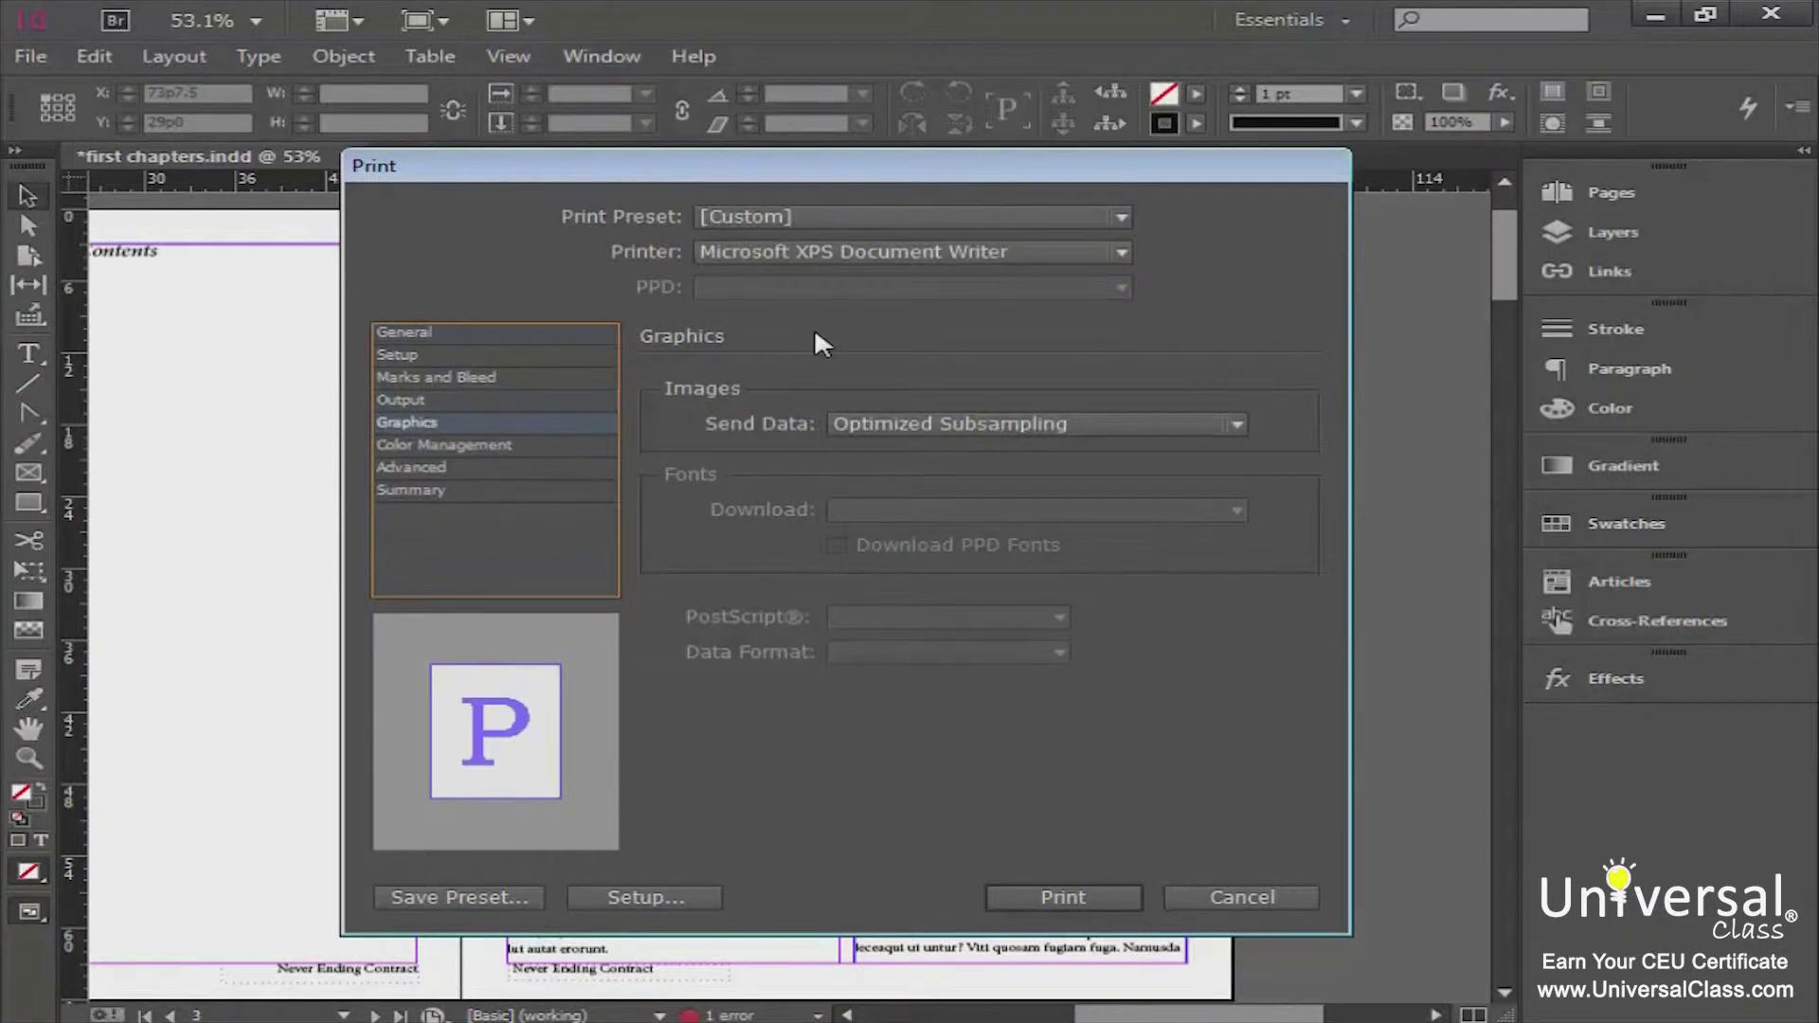
left_click(497, 447)
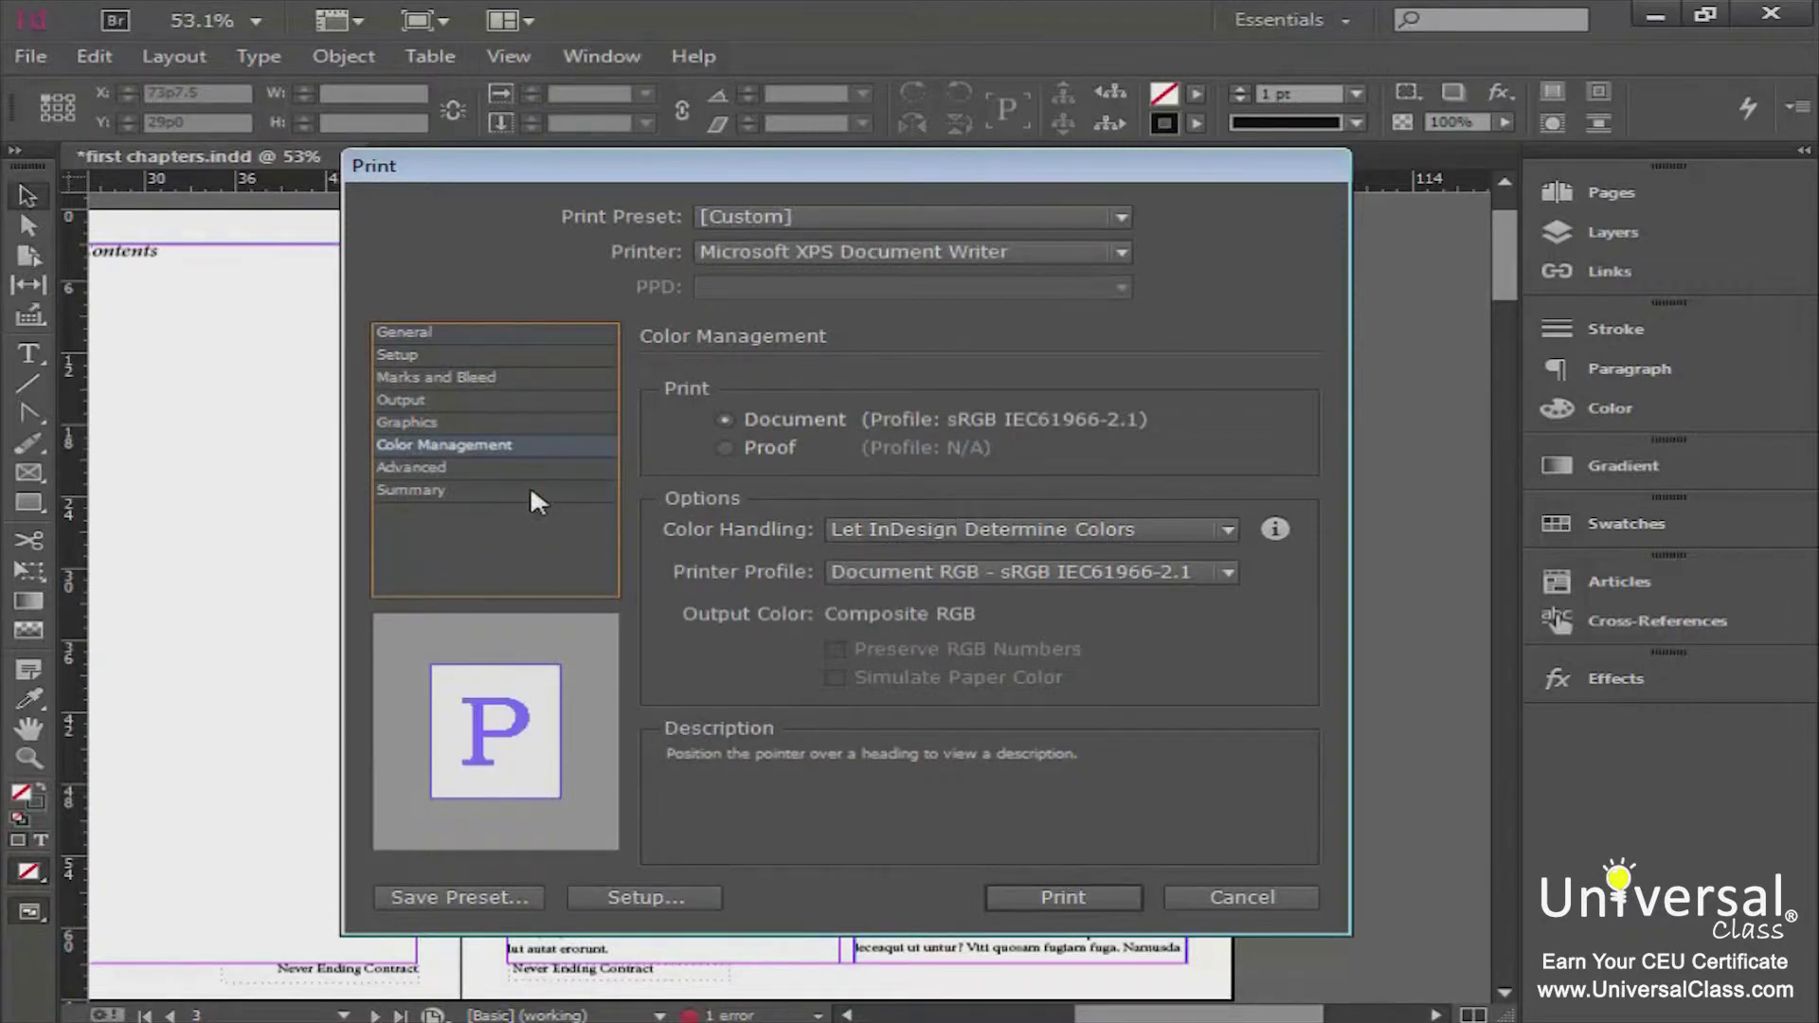
- Enable Print as Bitmap in the advanced print settings, check the resolution choices and keep 300 dpi
left_click(512, 468)
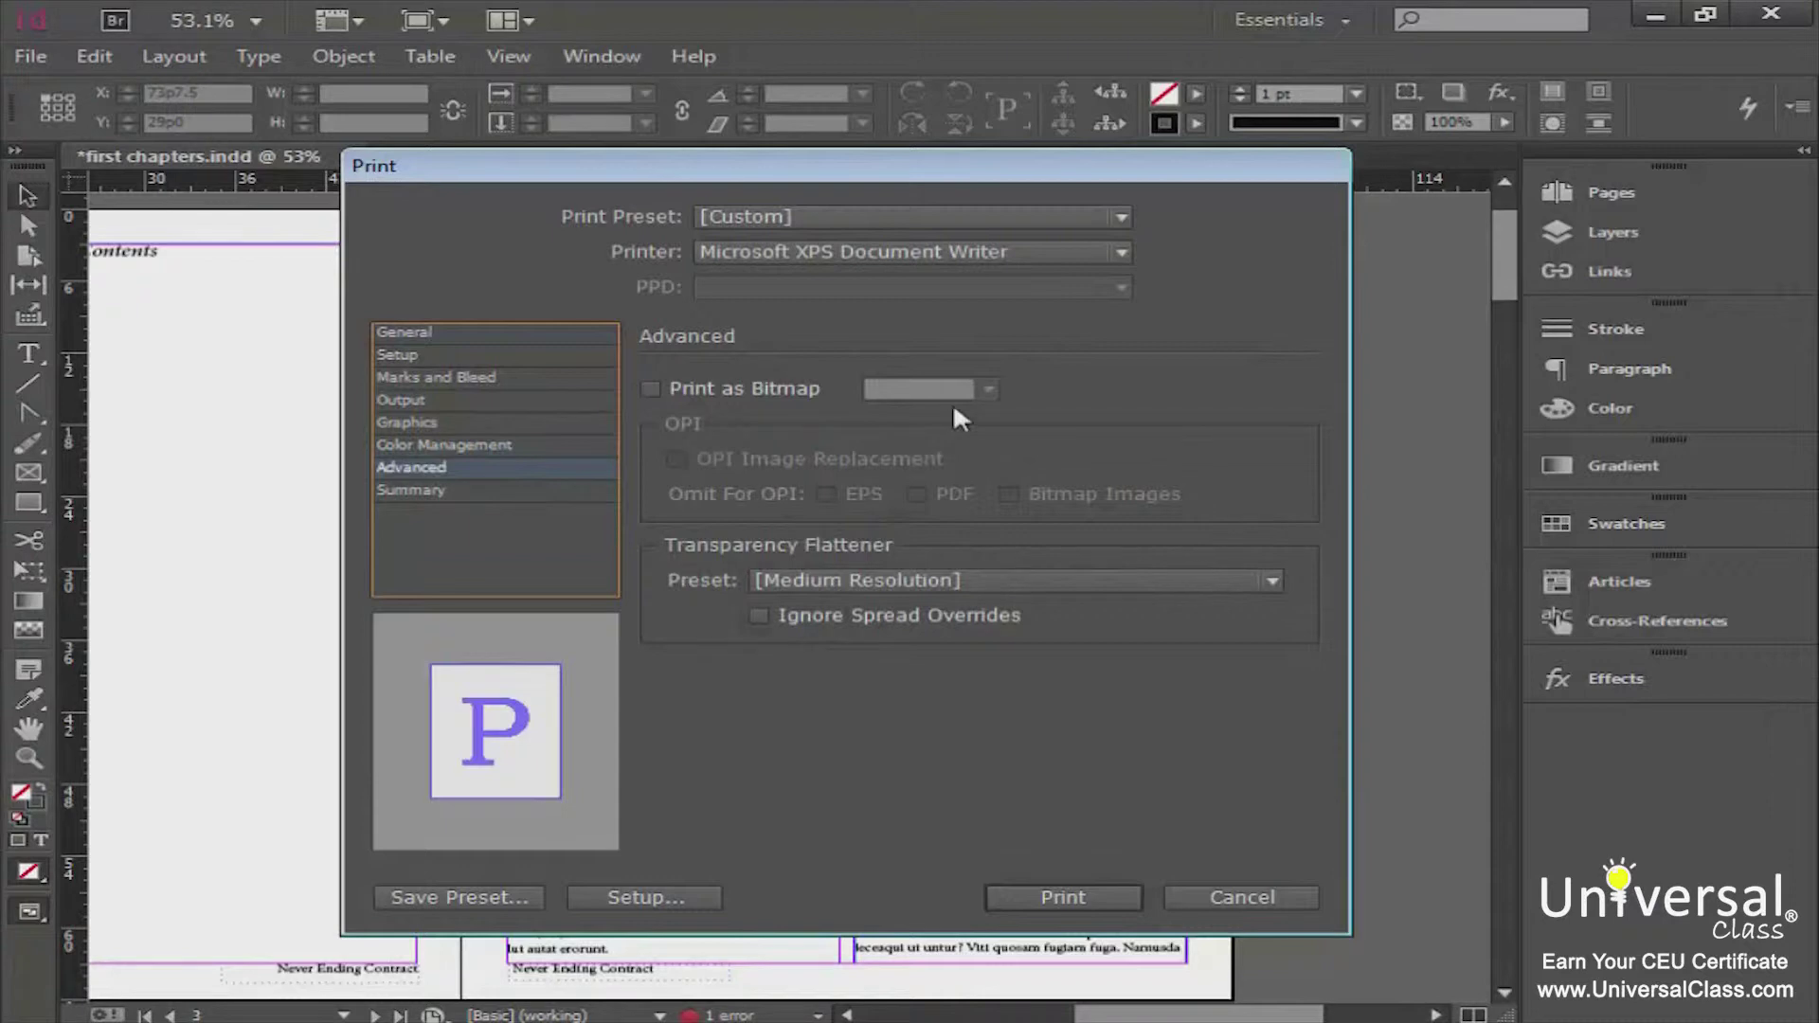
left_click(696, 390)
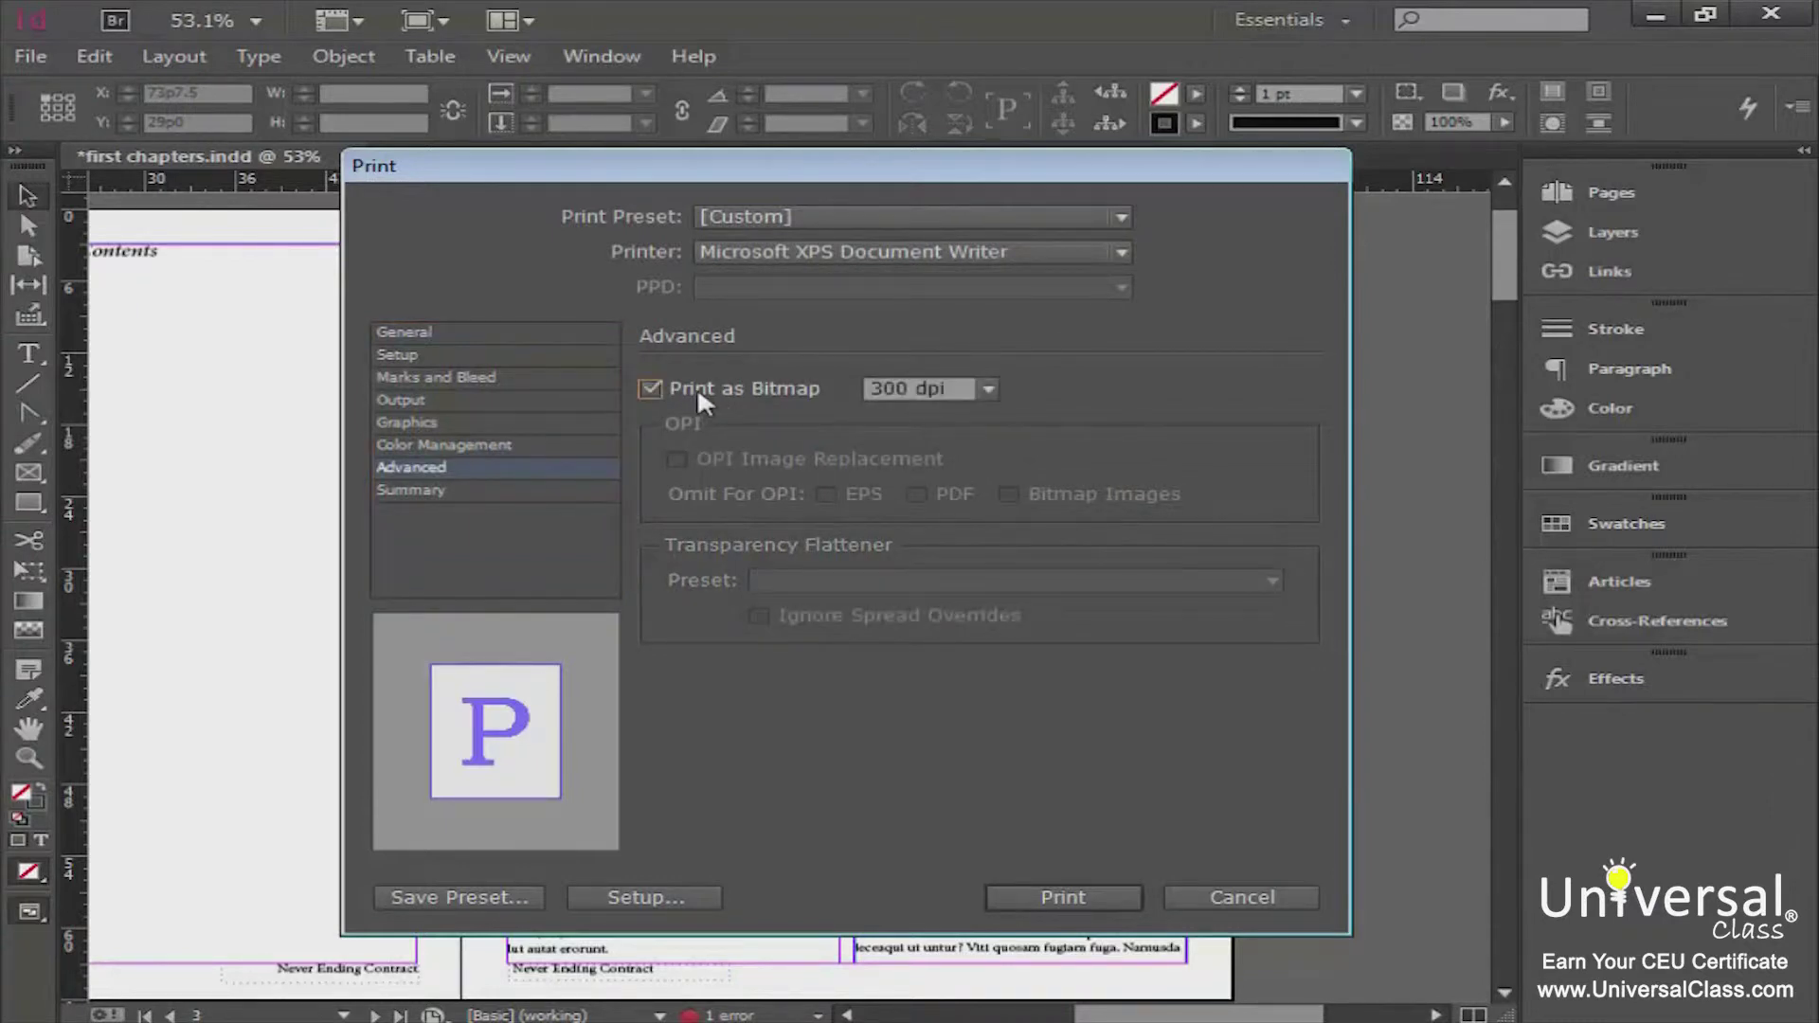
left_click(985, 389)
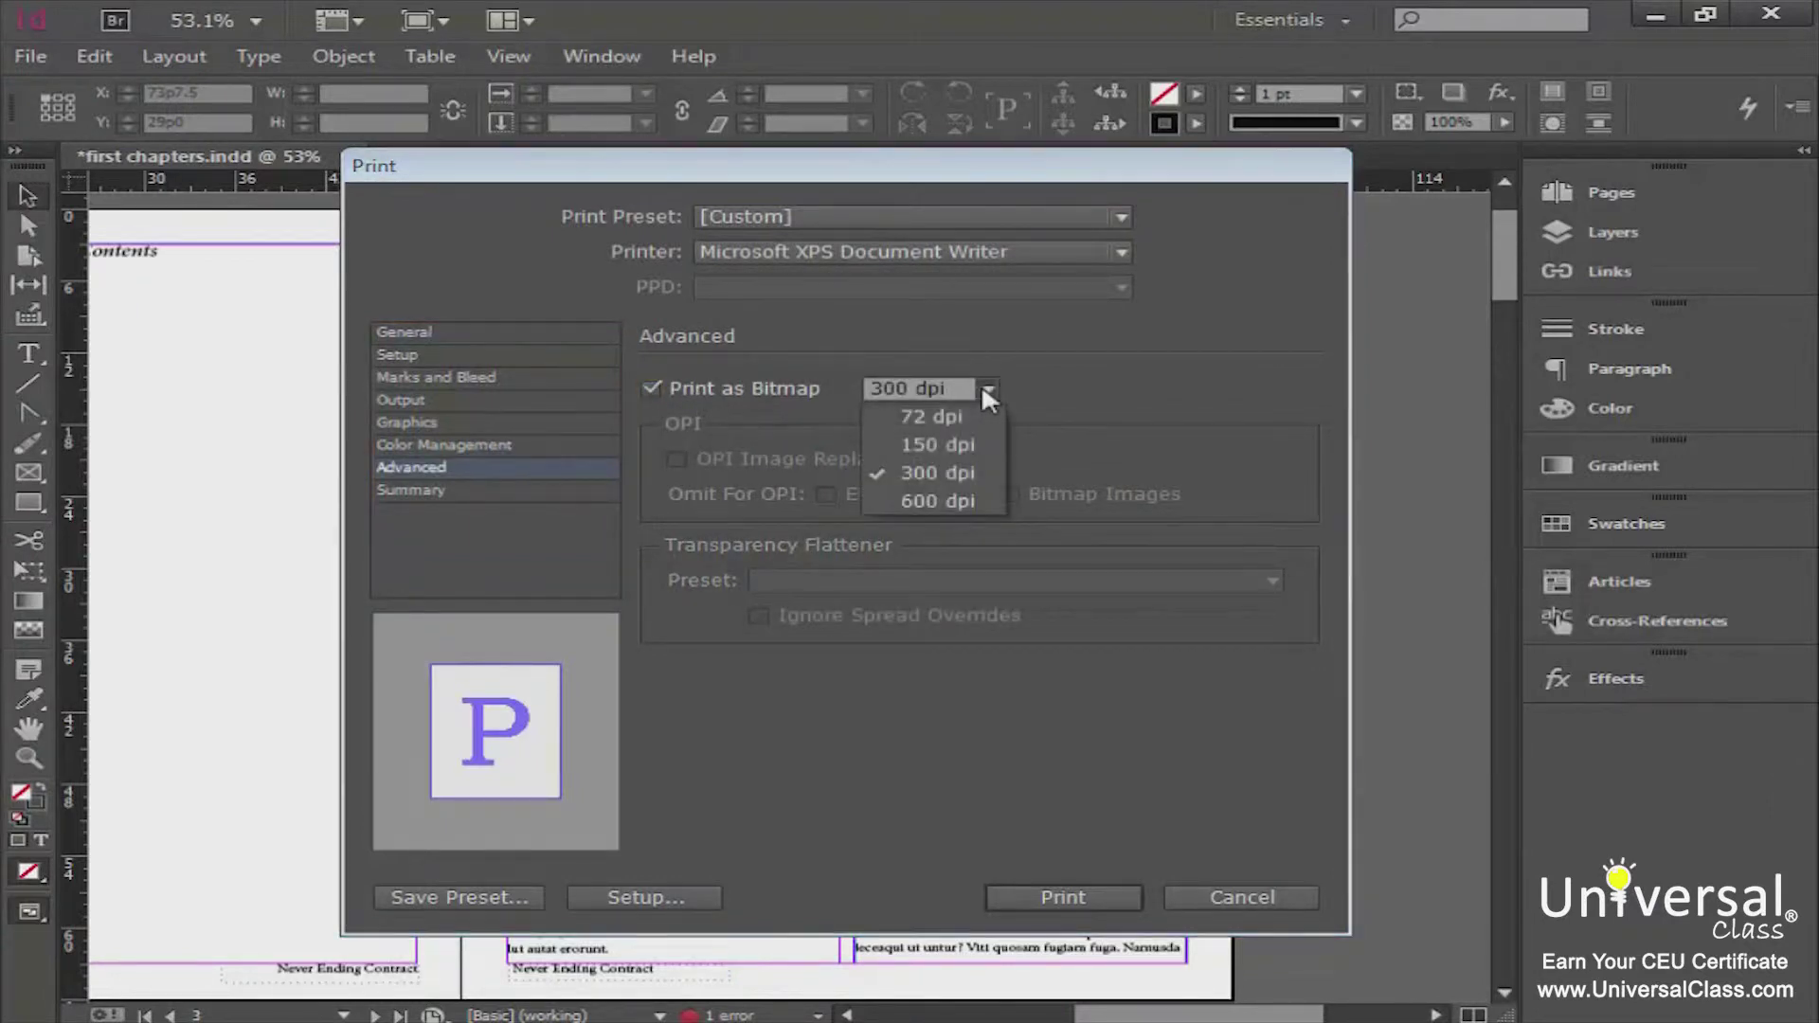
left_click(1052, 406)
- Review the summary of all print settings and return to the general print options
left_click(461, 493)
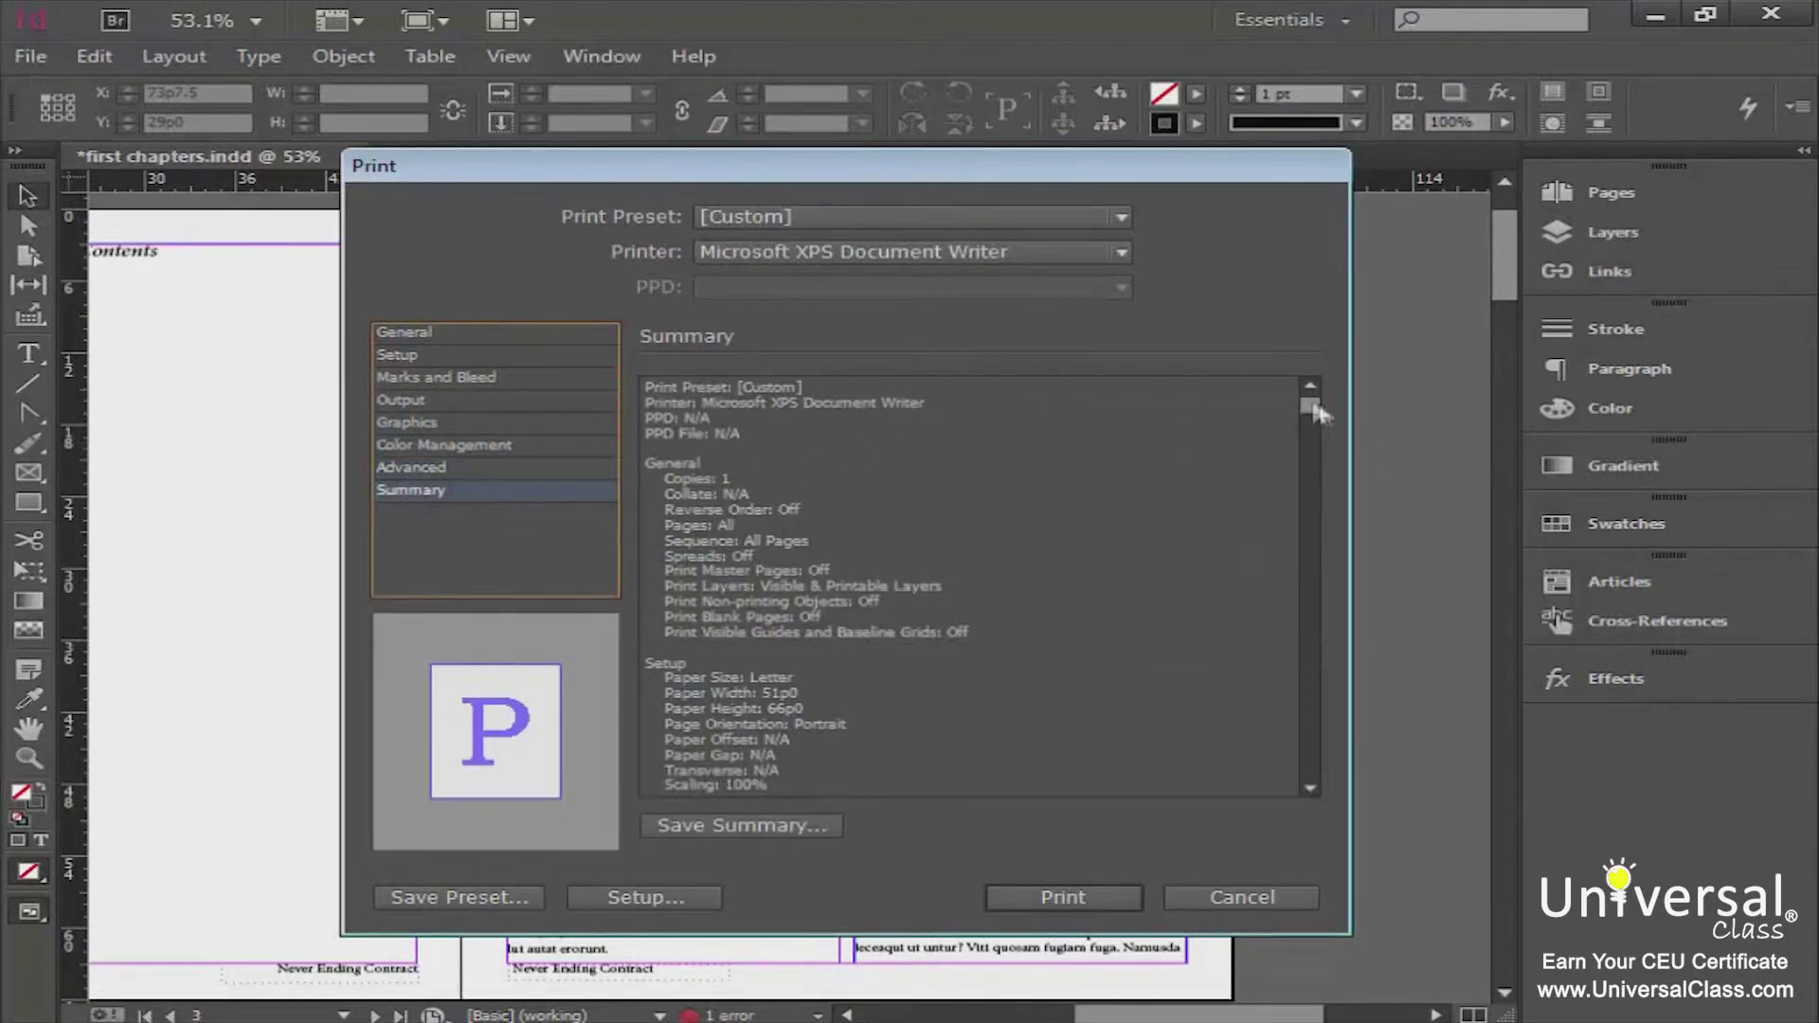
scroll(1201, 644, "down", 1)
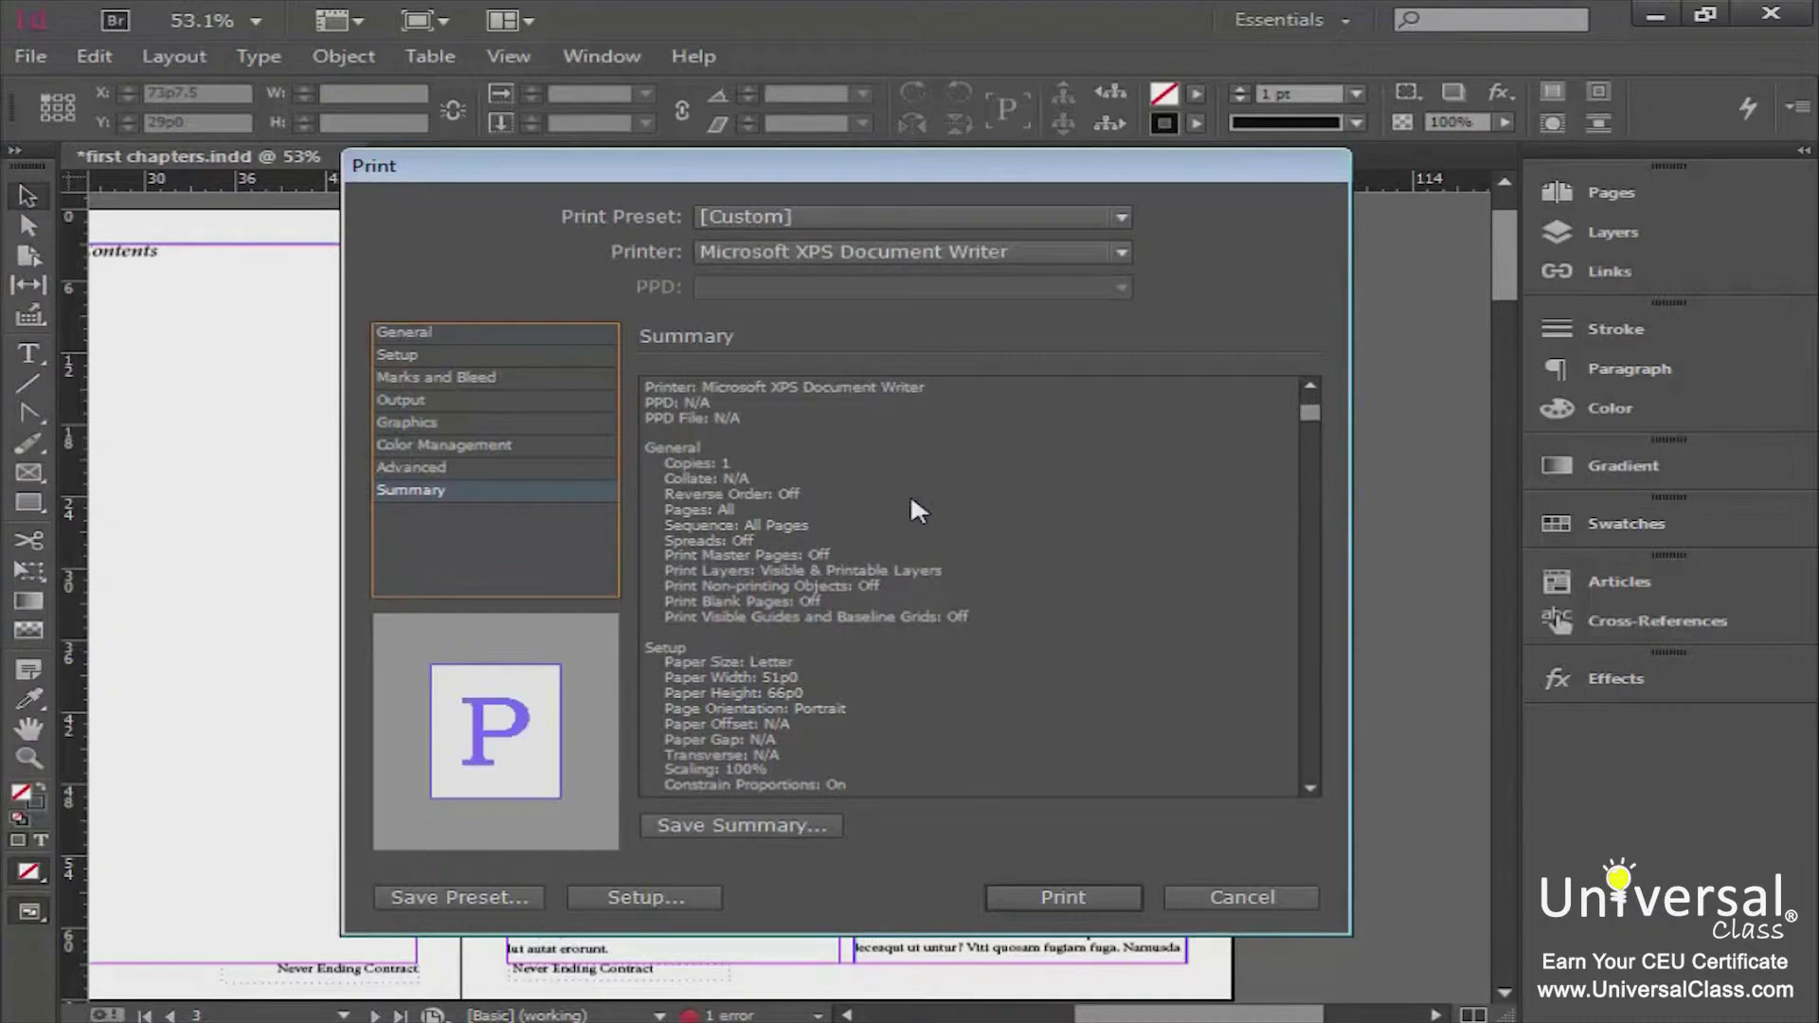
left_click(532, 333)
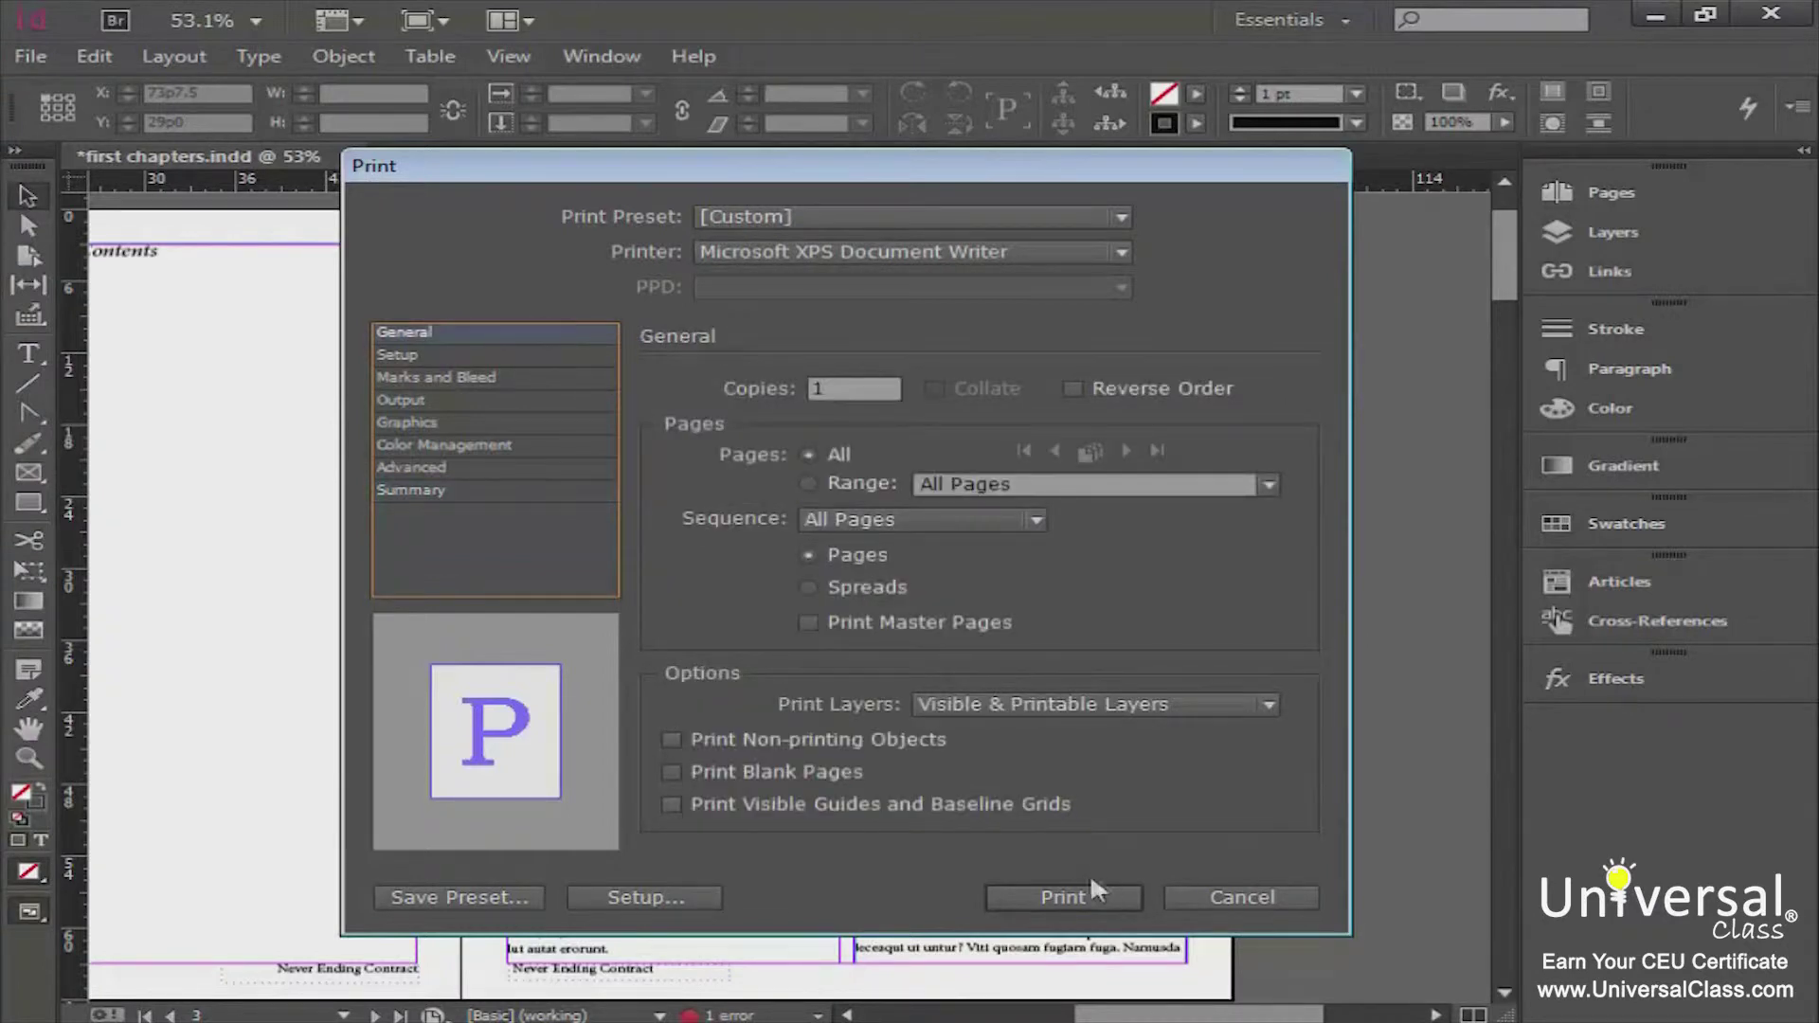
- Send the document to the Microsoft XPS Document Writer despite the overset text, and cancel saving the XPS file
left_click(1065, 896)
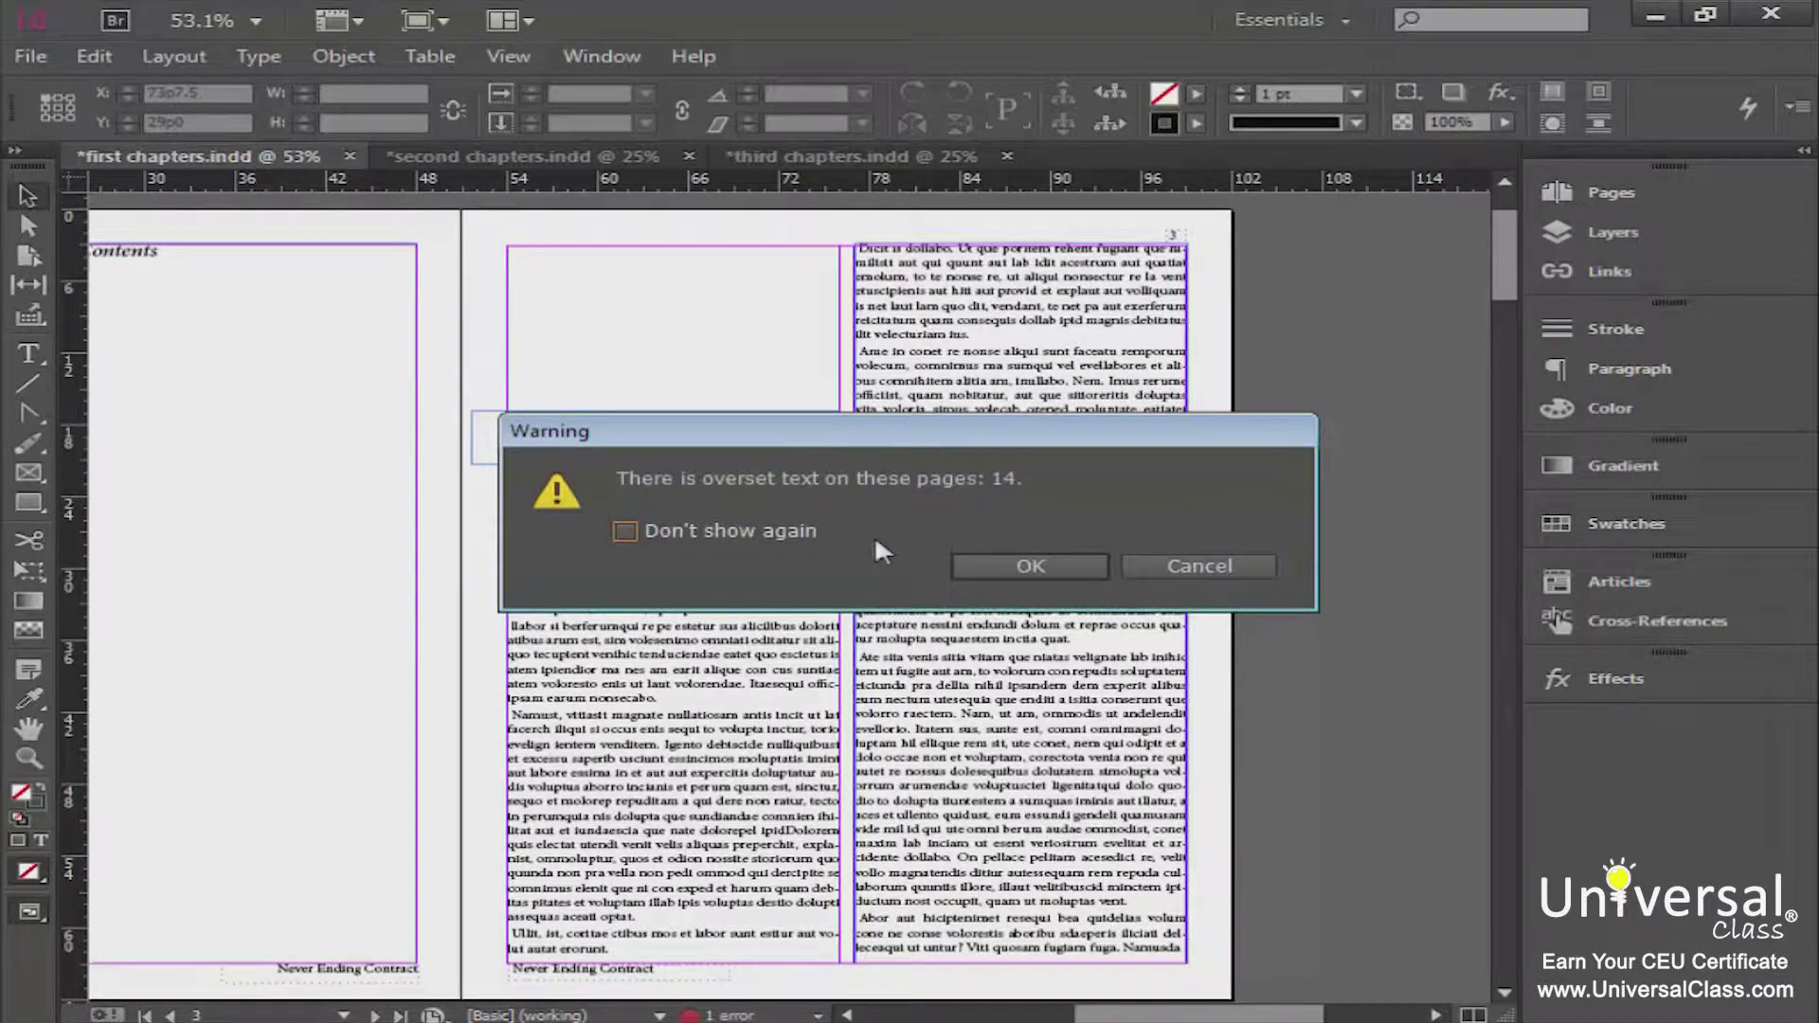
left_click(987, 555)
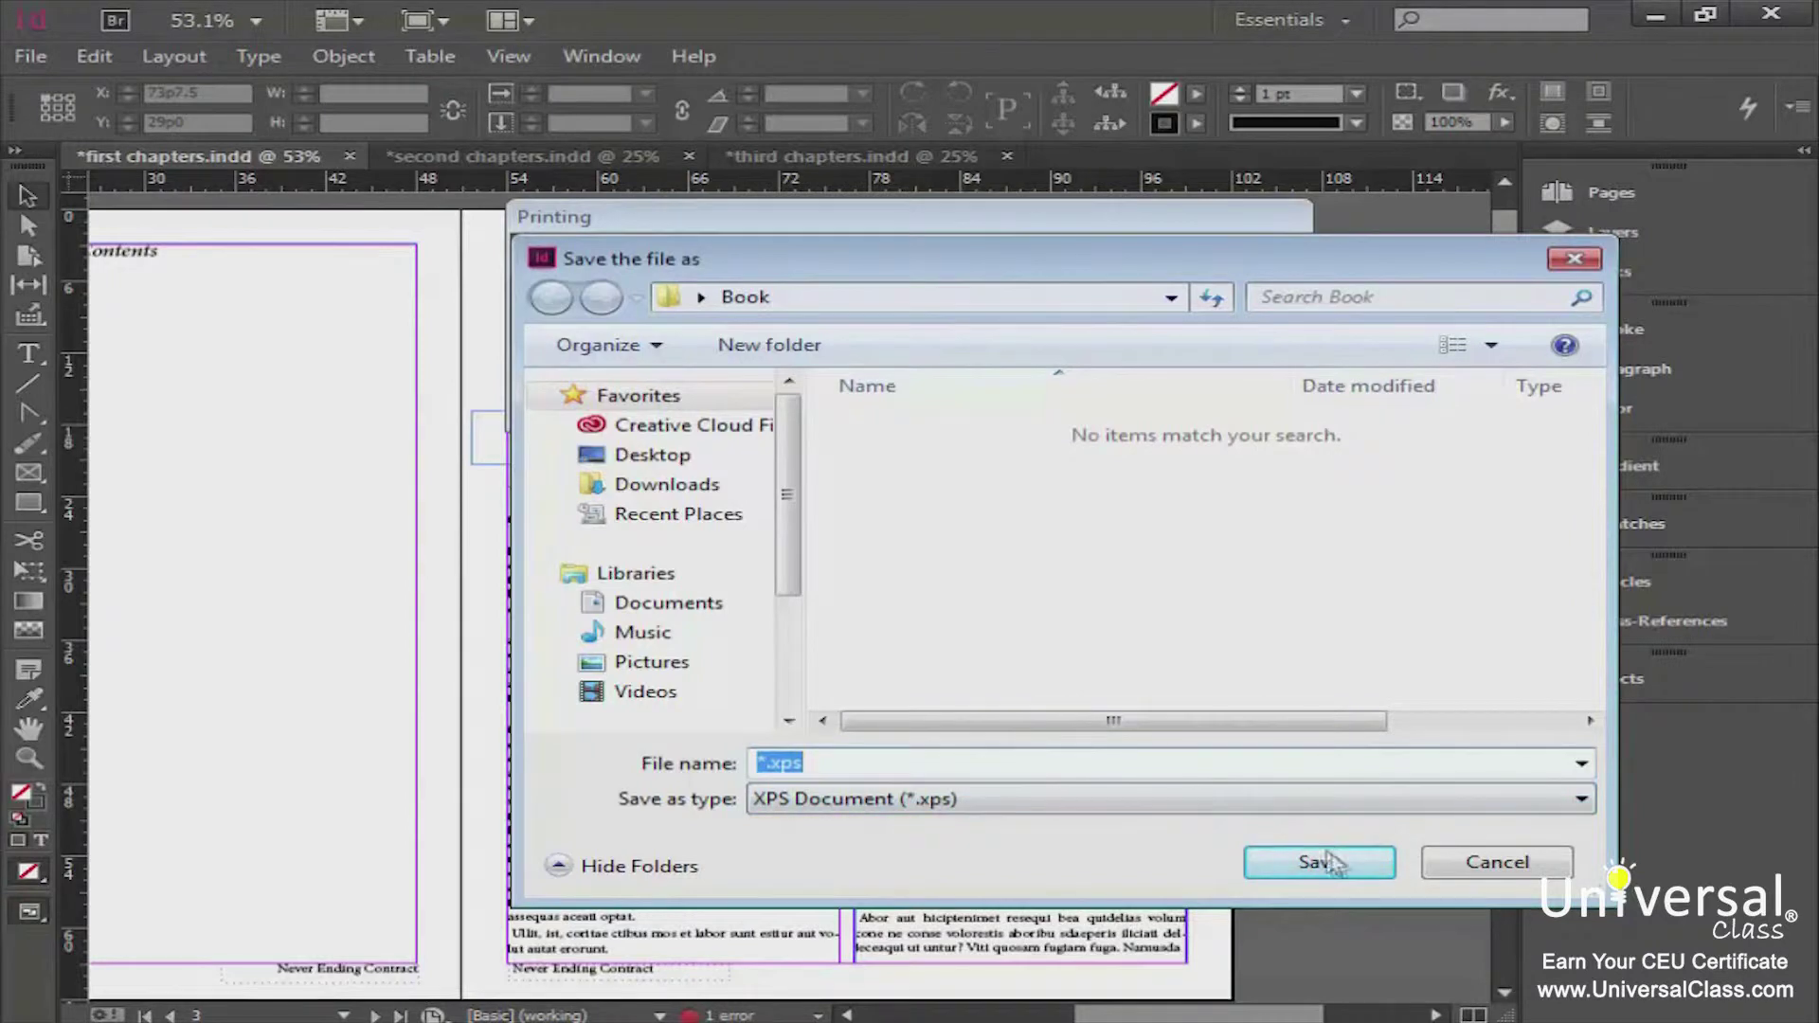
left_click(1481, 862)
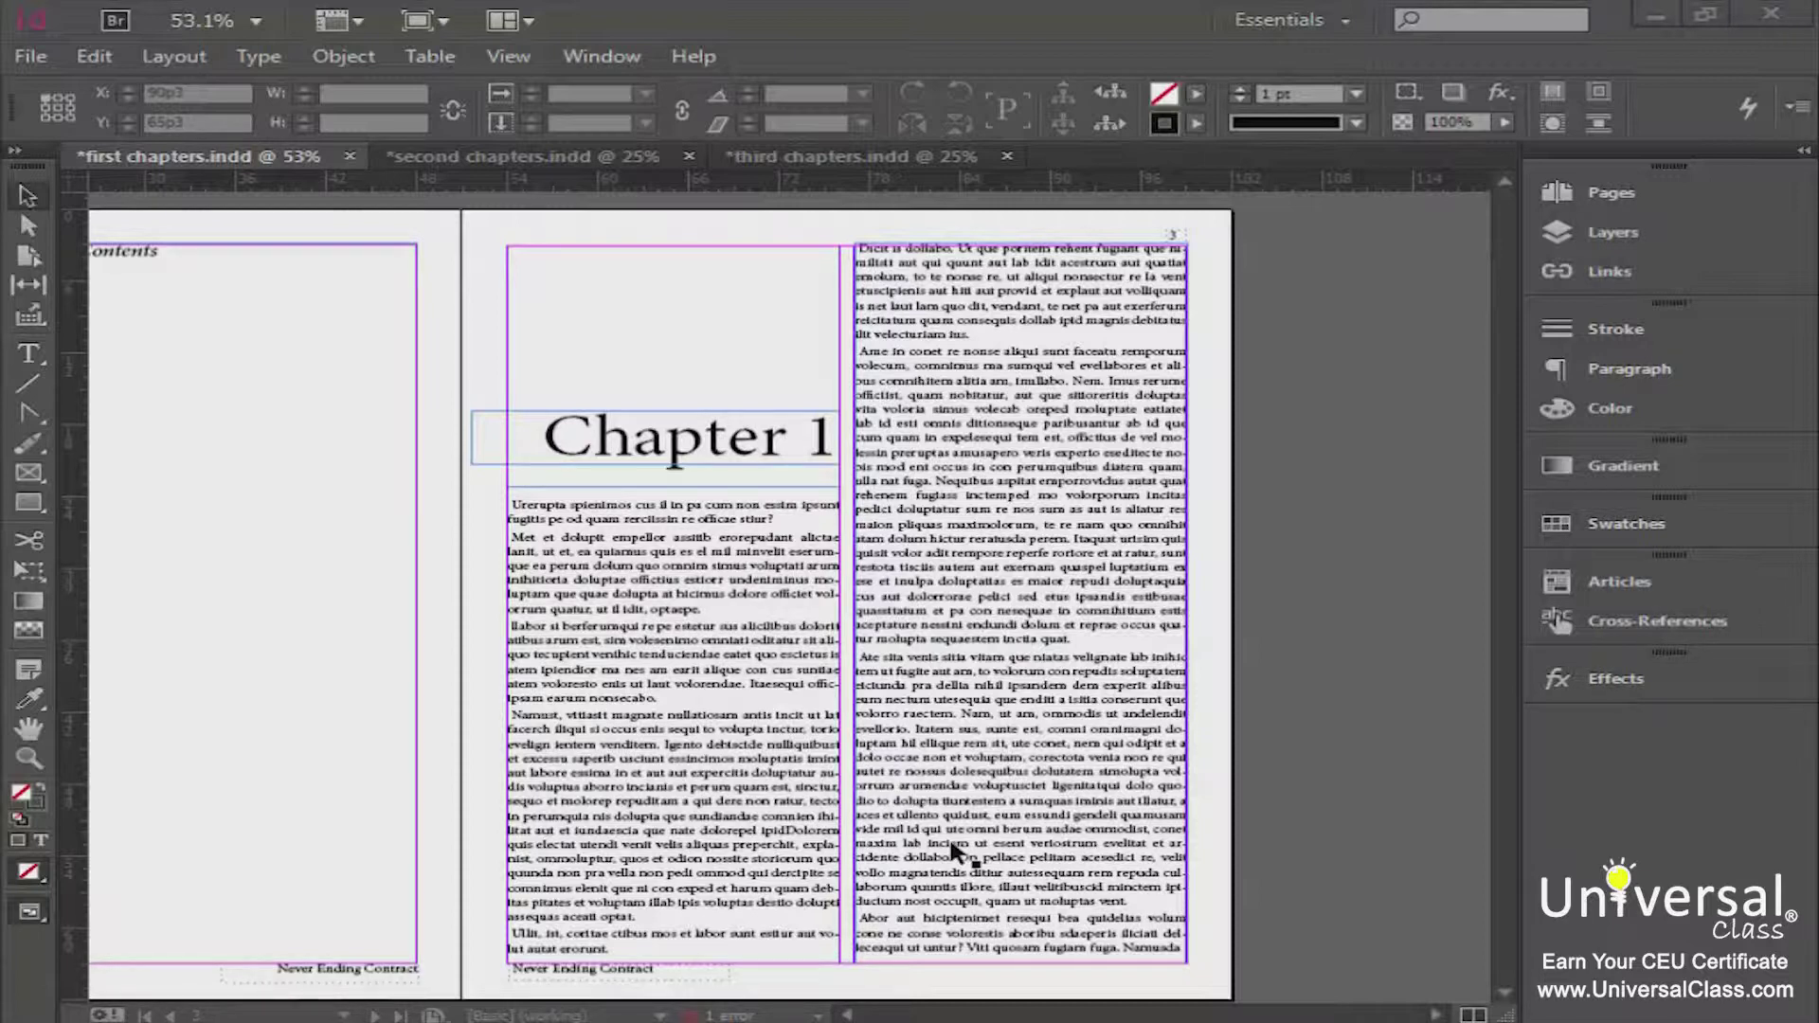
- Show the Preflight panel and move it up beside the docked panels
left_click(612, 55)
mouse_move(650, 561)
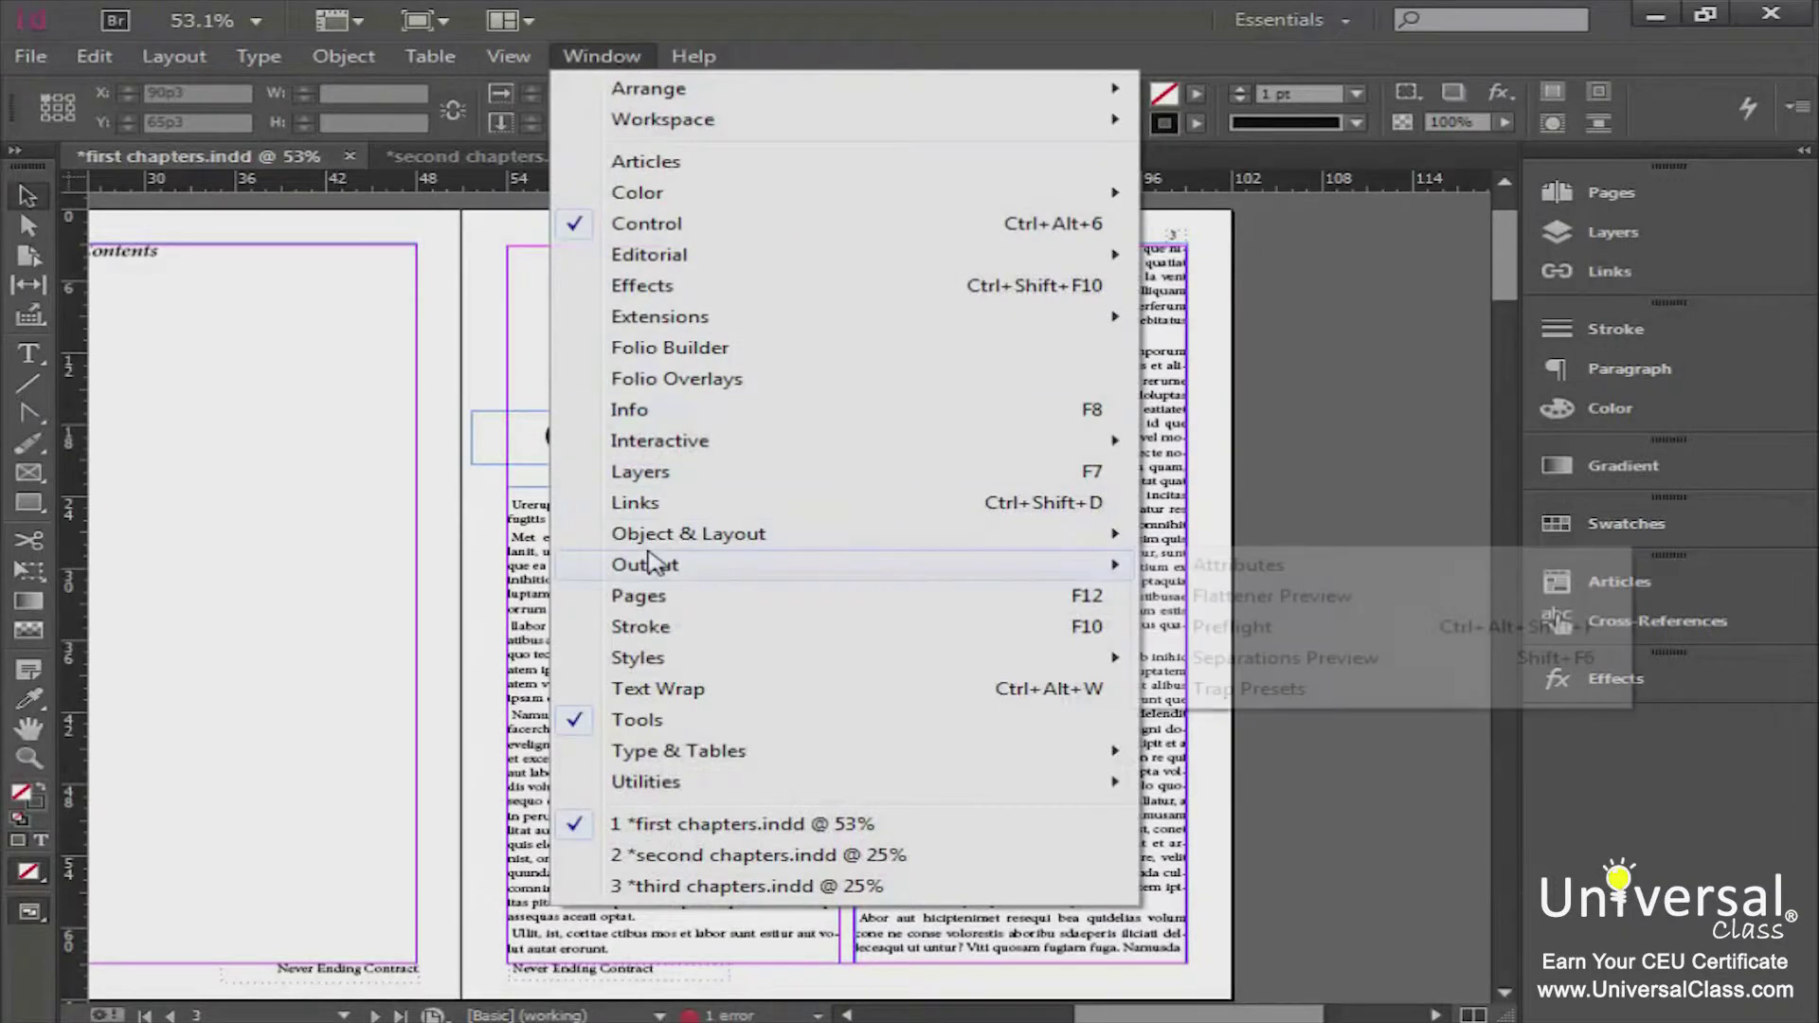
left_click(1249, 632)
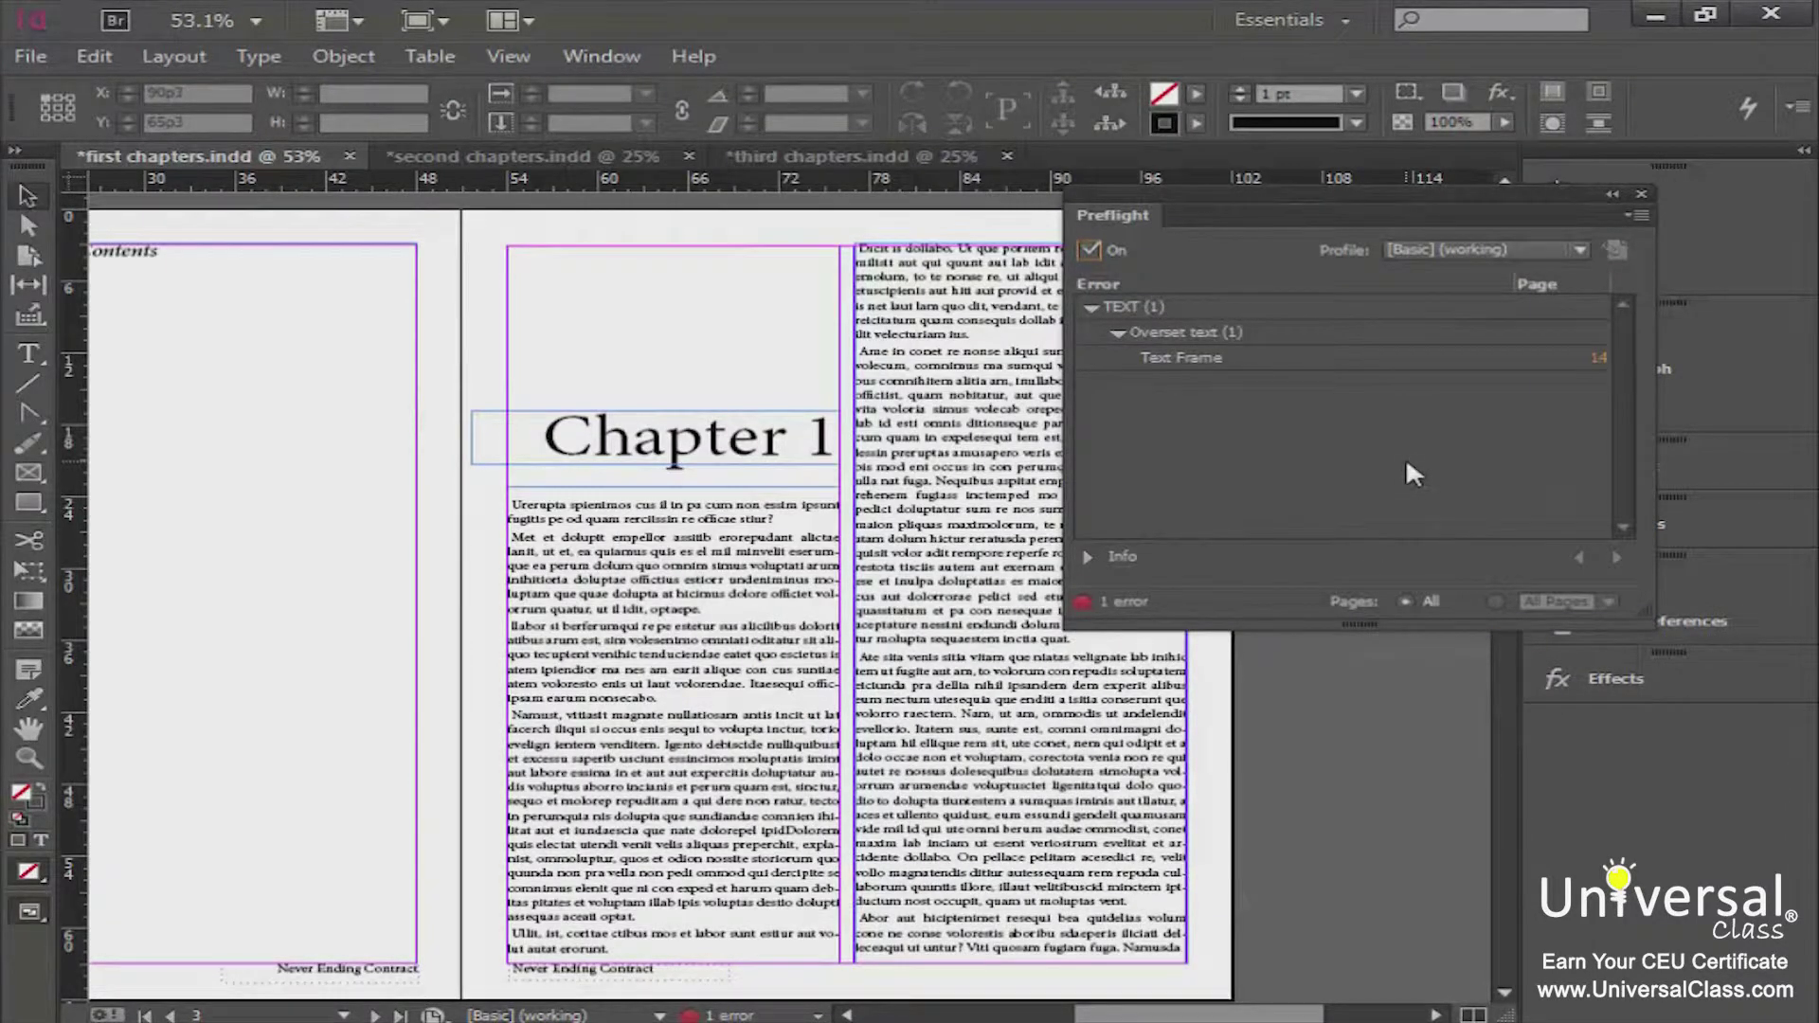
left_click_drag(1441, 199, 1308, 145)
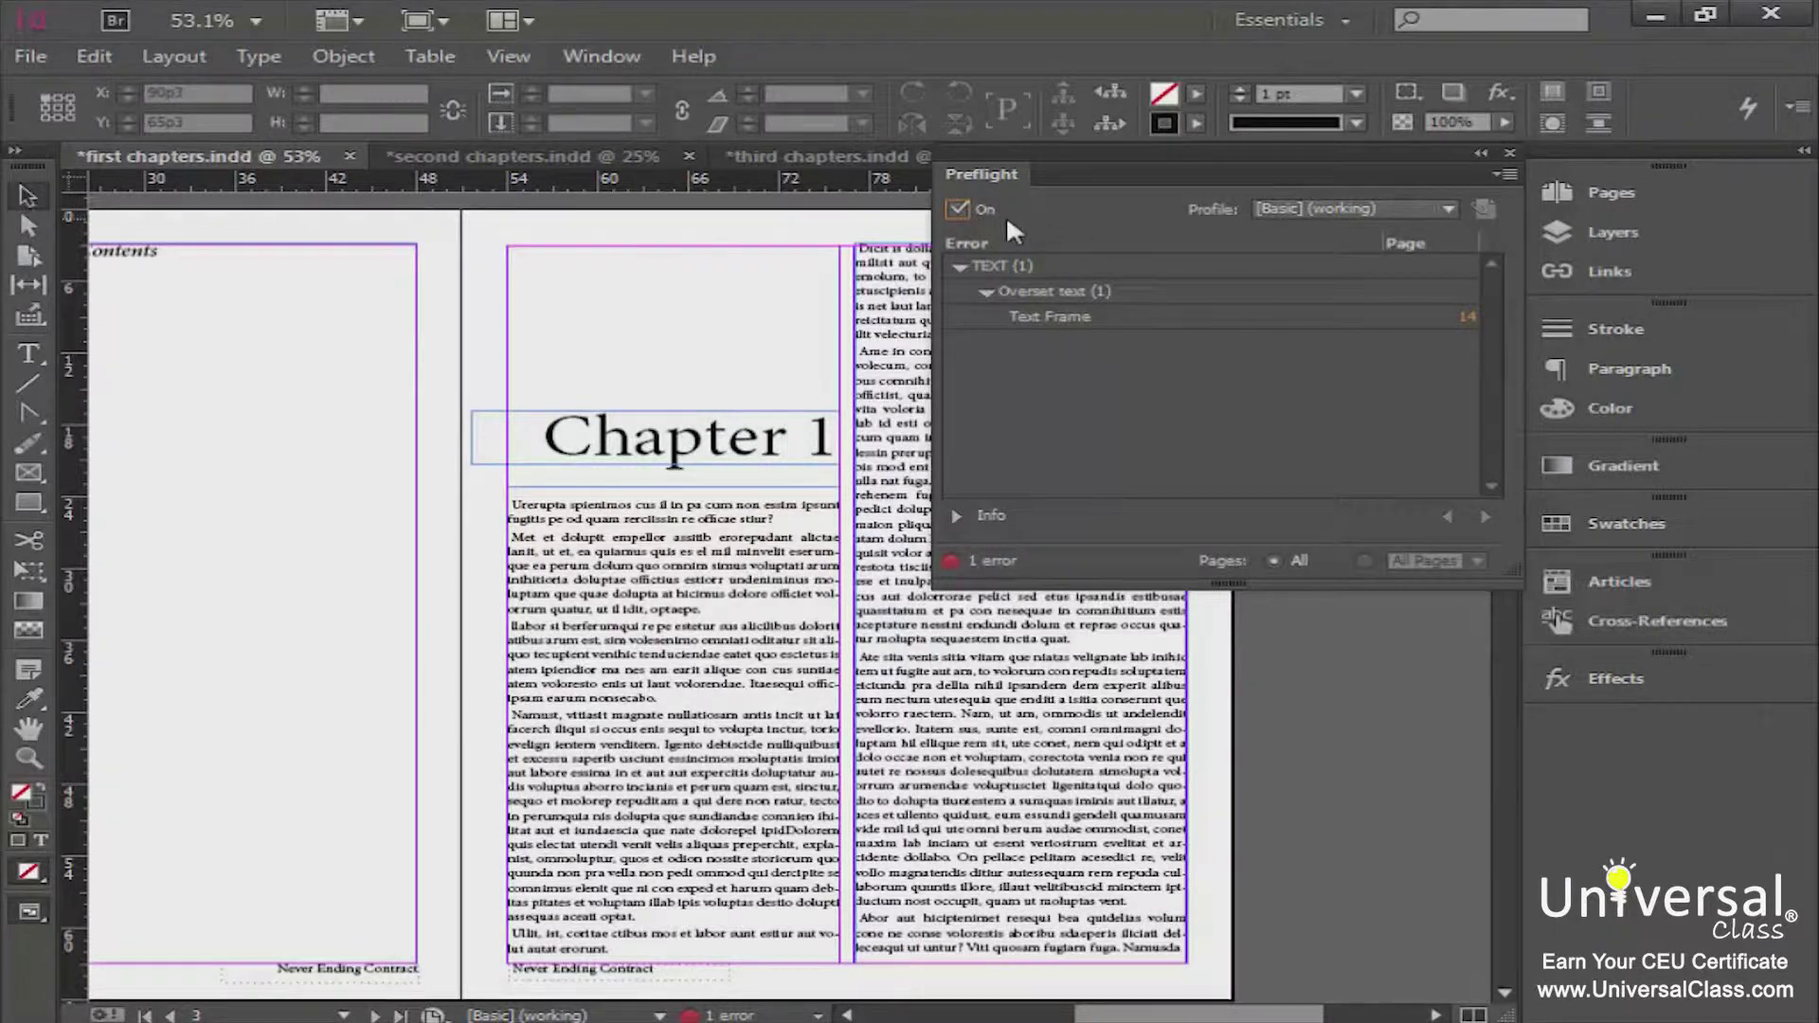
- Switch preflight checking off and back on for the document
left_click(957, 210)
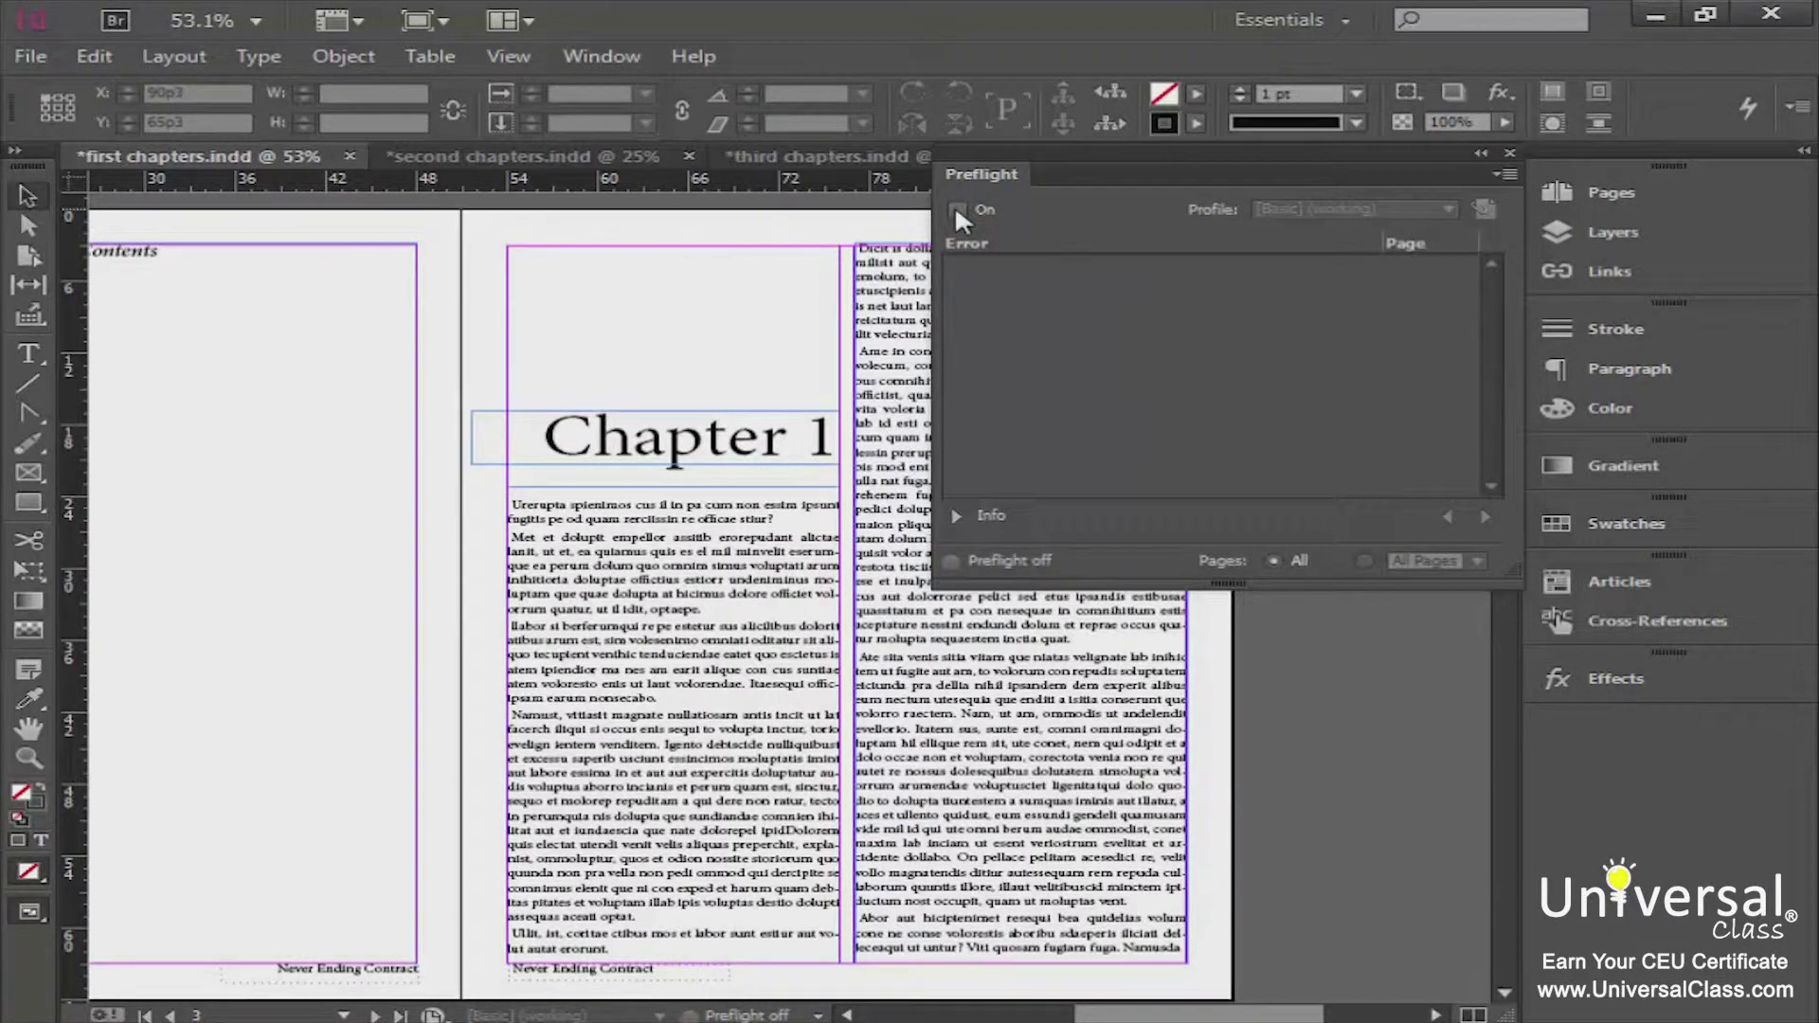
left_click(955, 210)
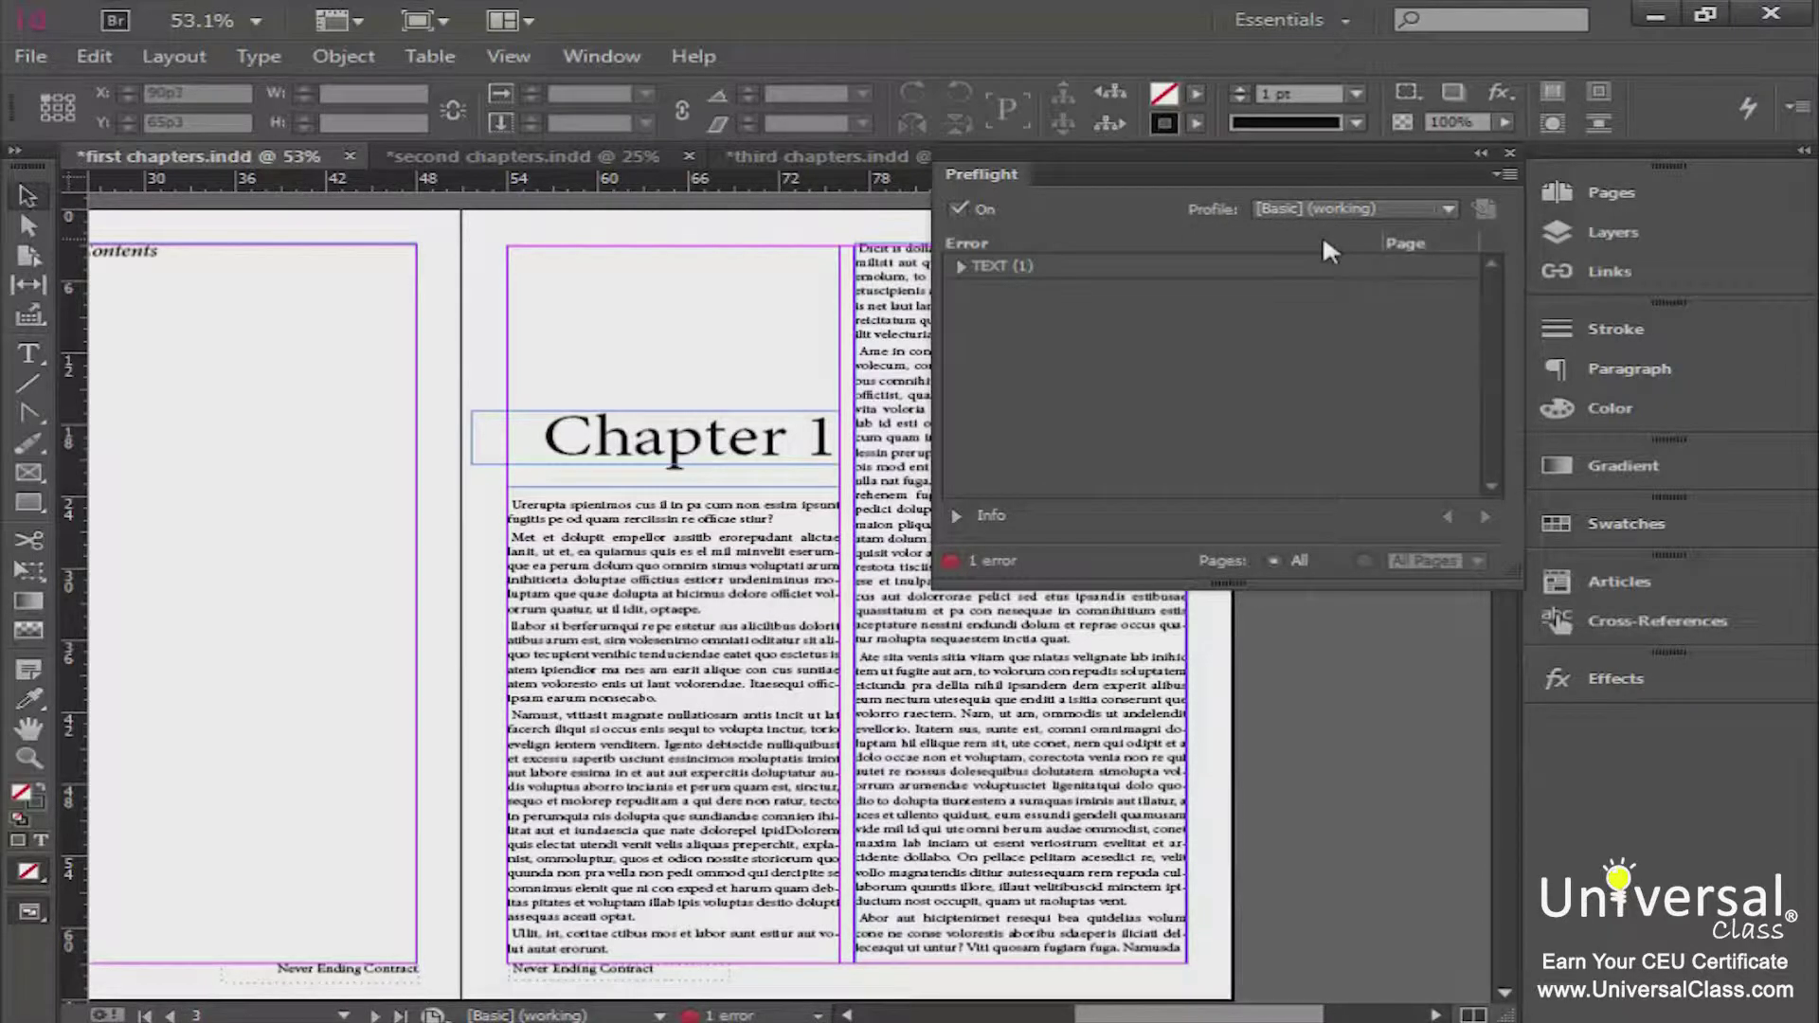
- Check the available preflight profiles, keep [Basic] (working), and expand the TEXT error category
left_click(1331, 206)
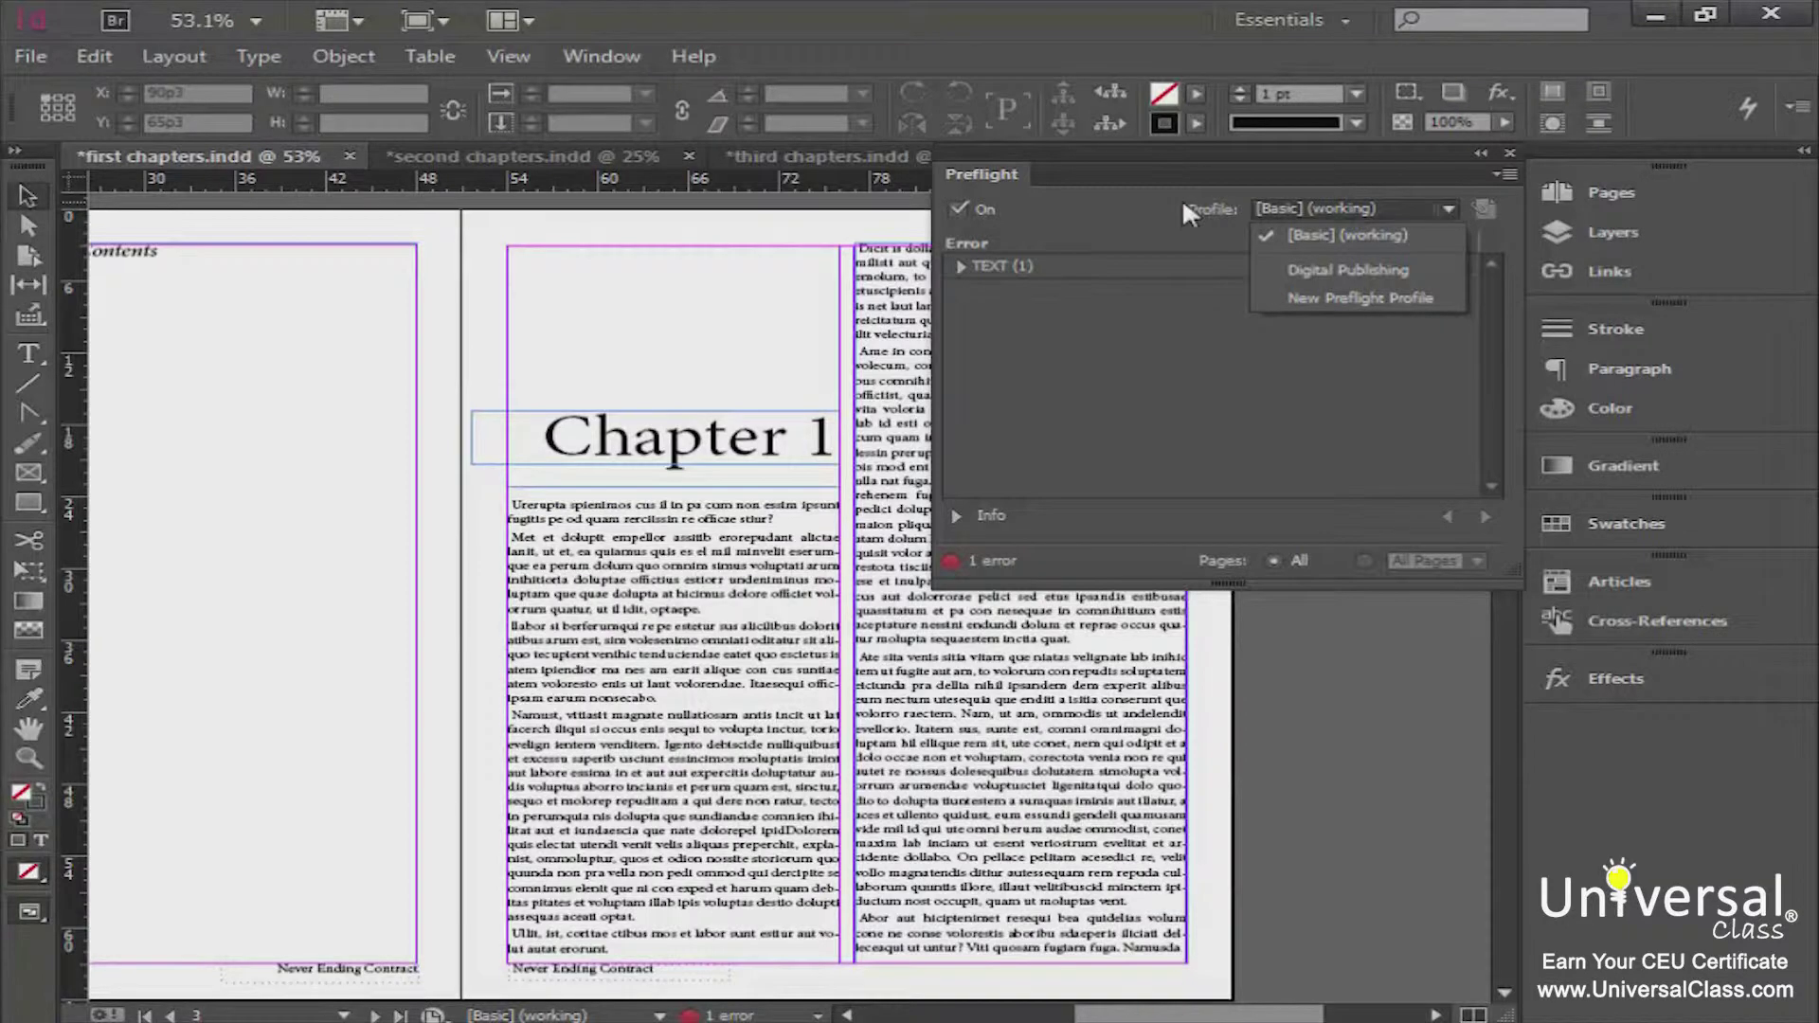
left_click(1177, 227)
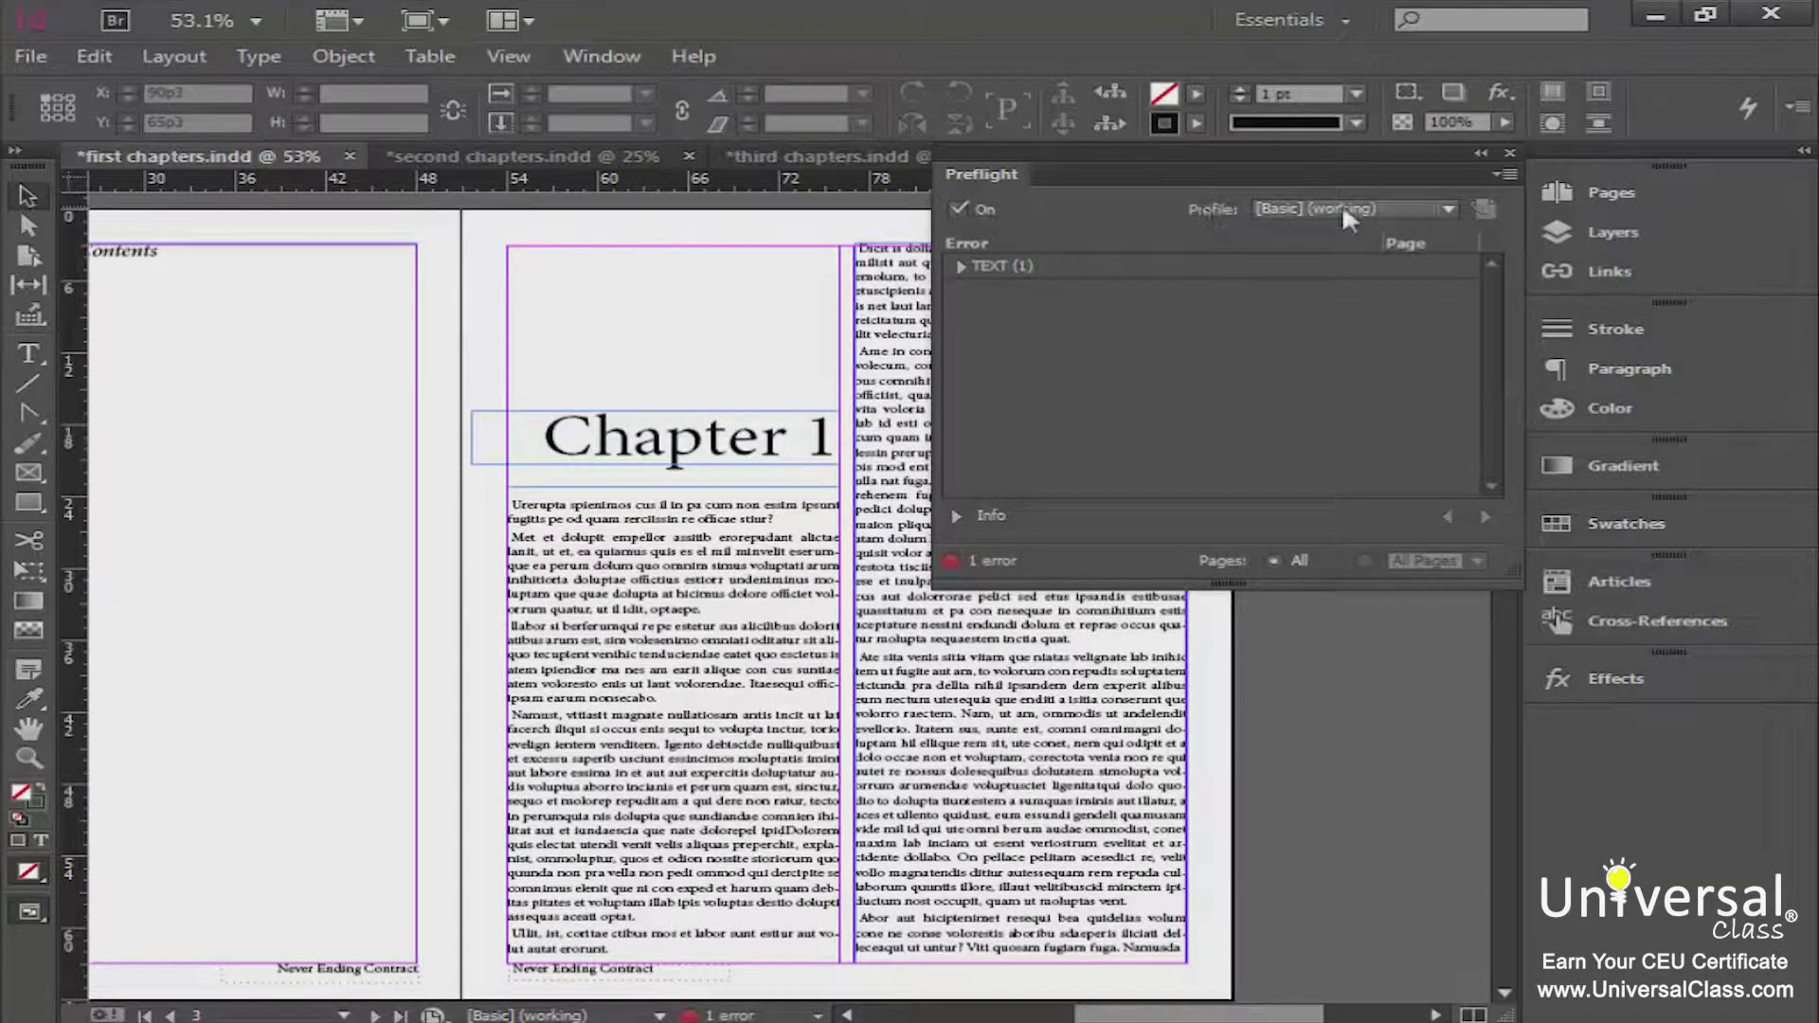
left_click(962, 266)
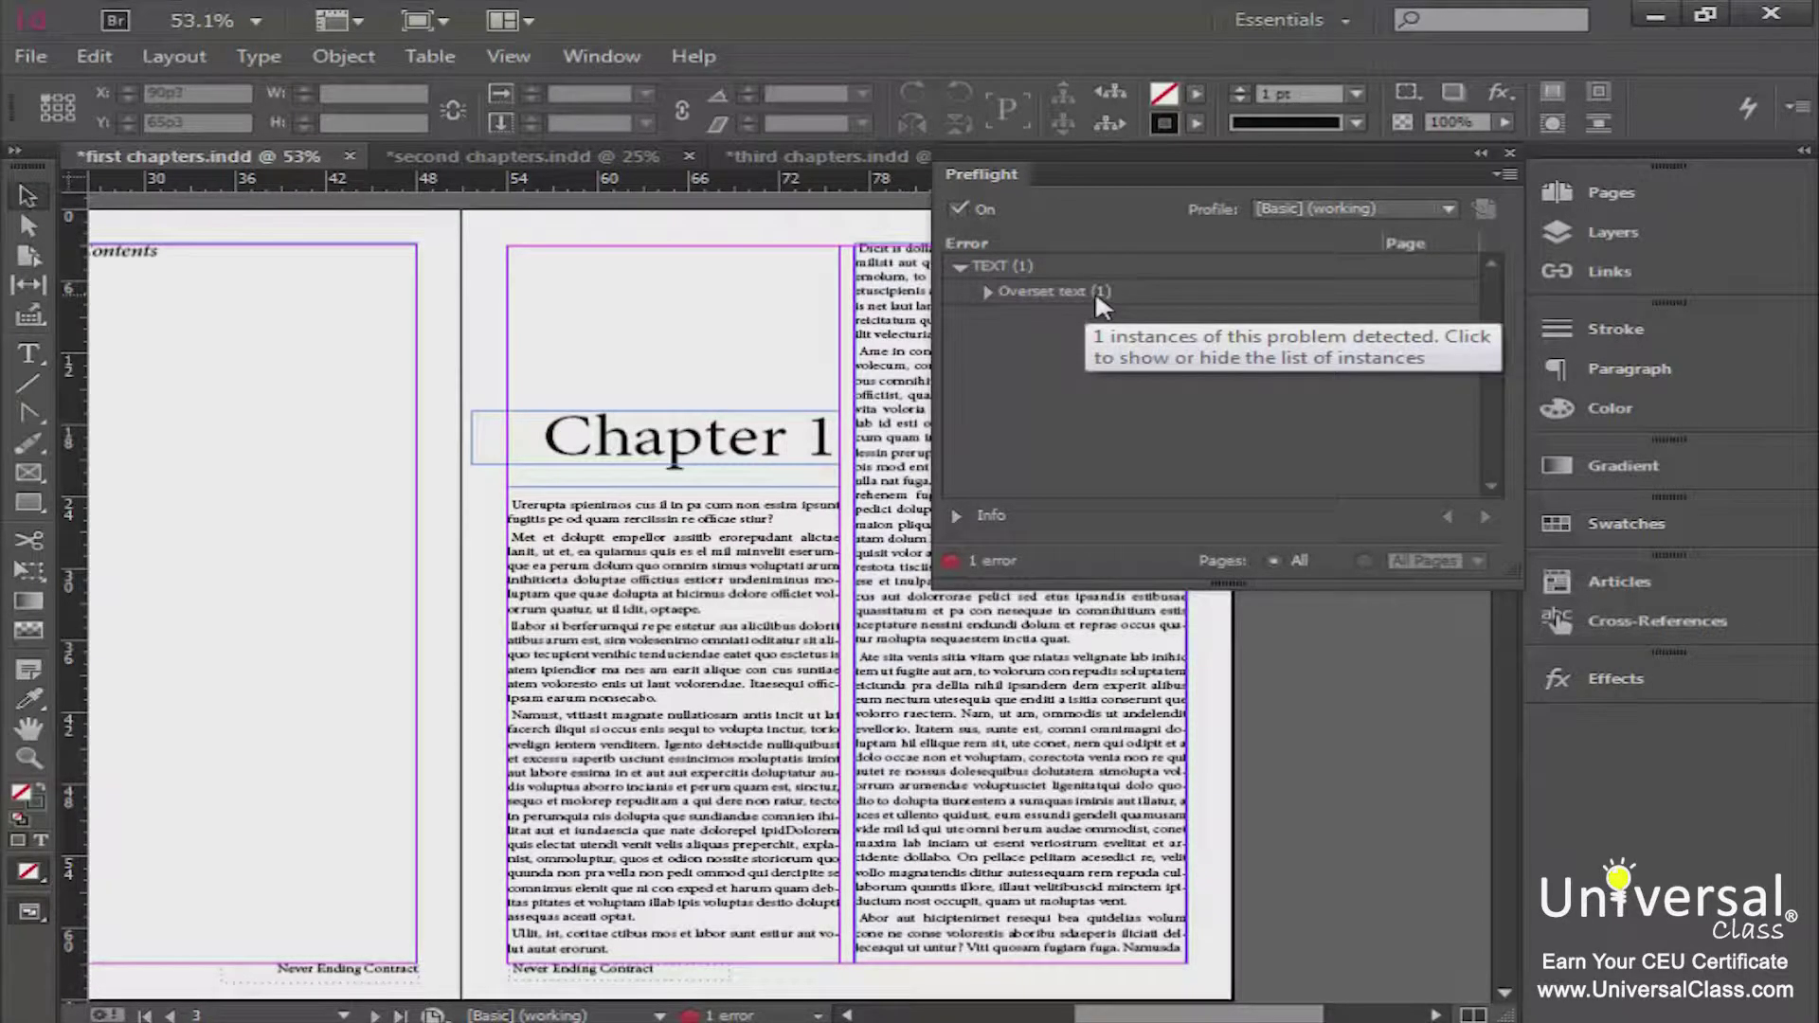
- Go to the overset text frame on page 14 from the error list and extend it downward to a height of 44p0
left_click(985, 292)
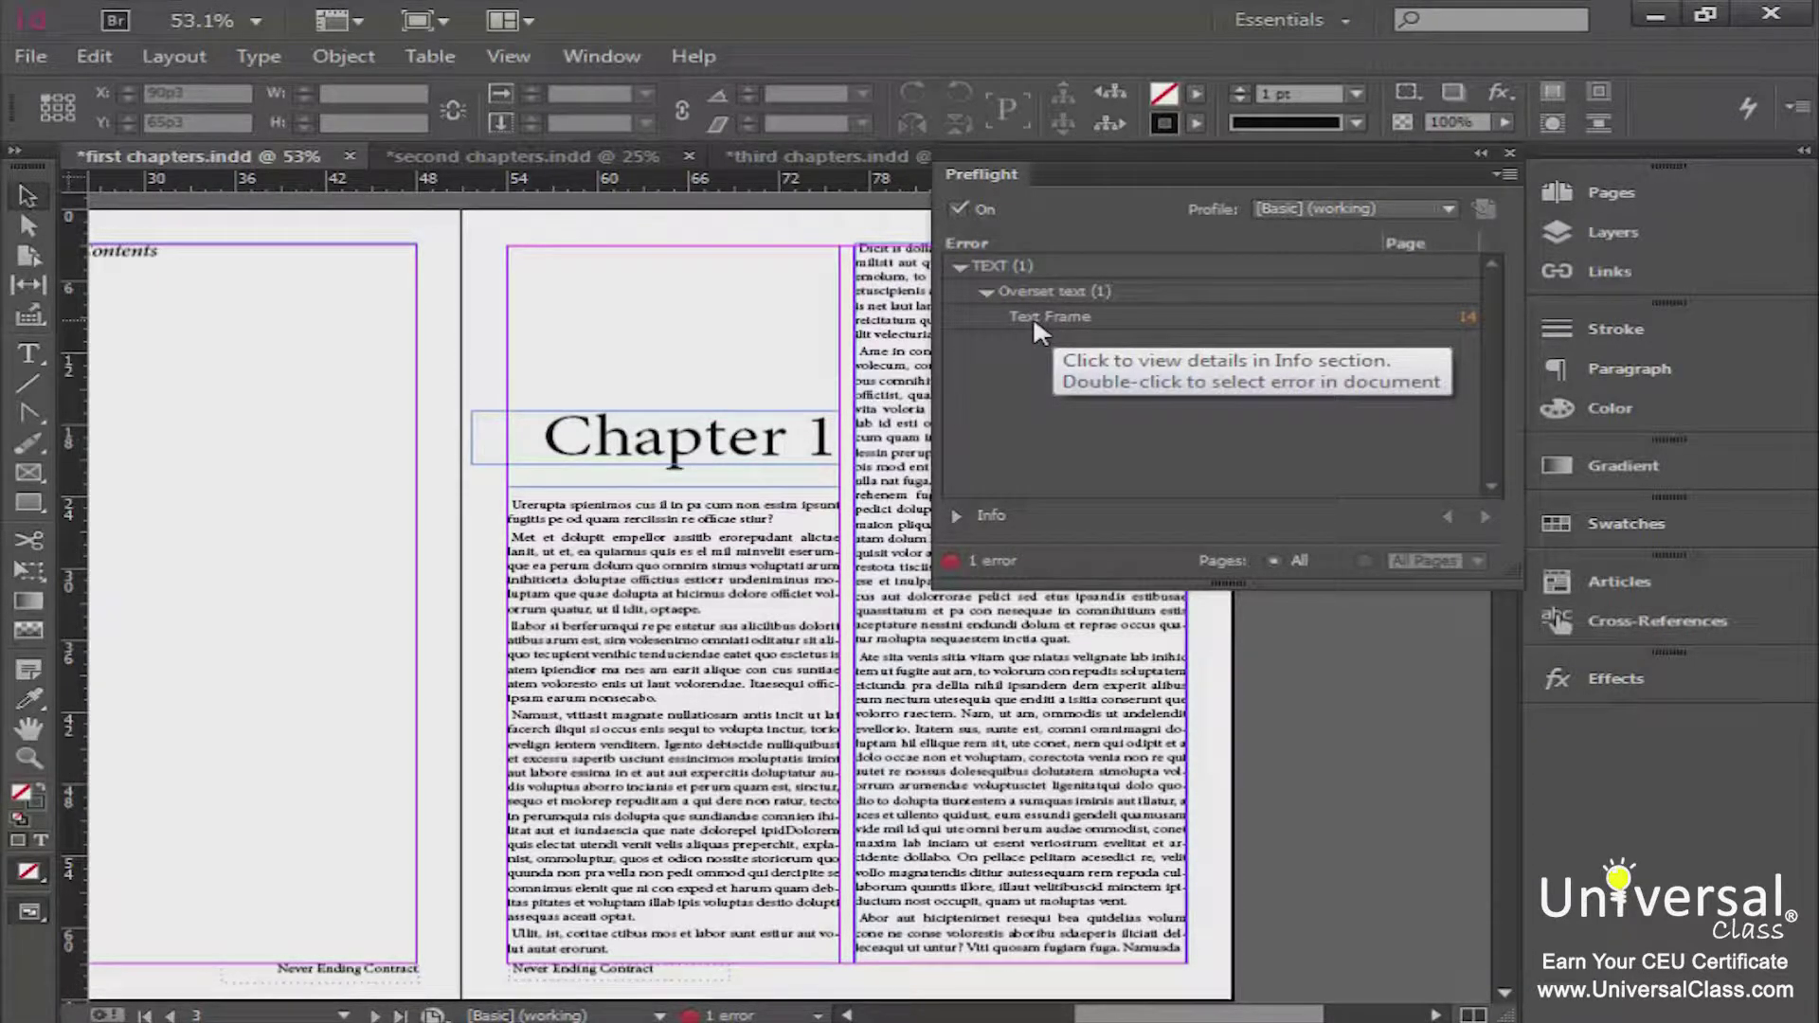
left_click(1467, 322)
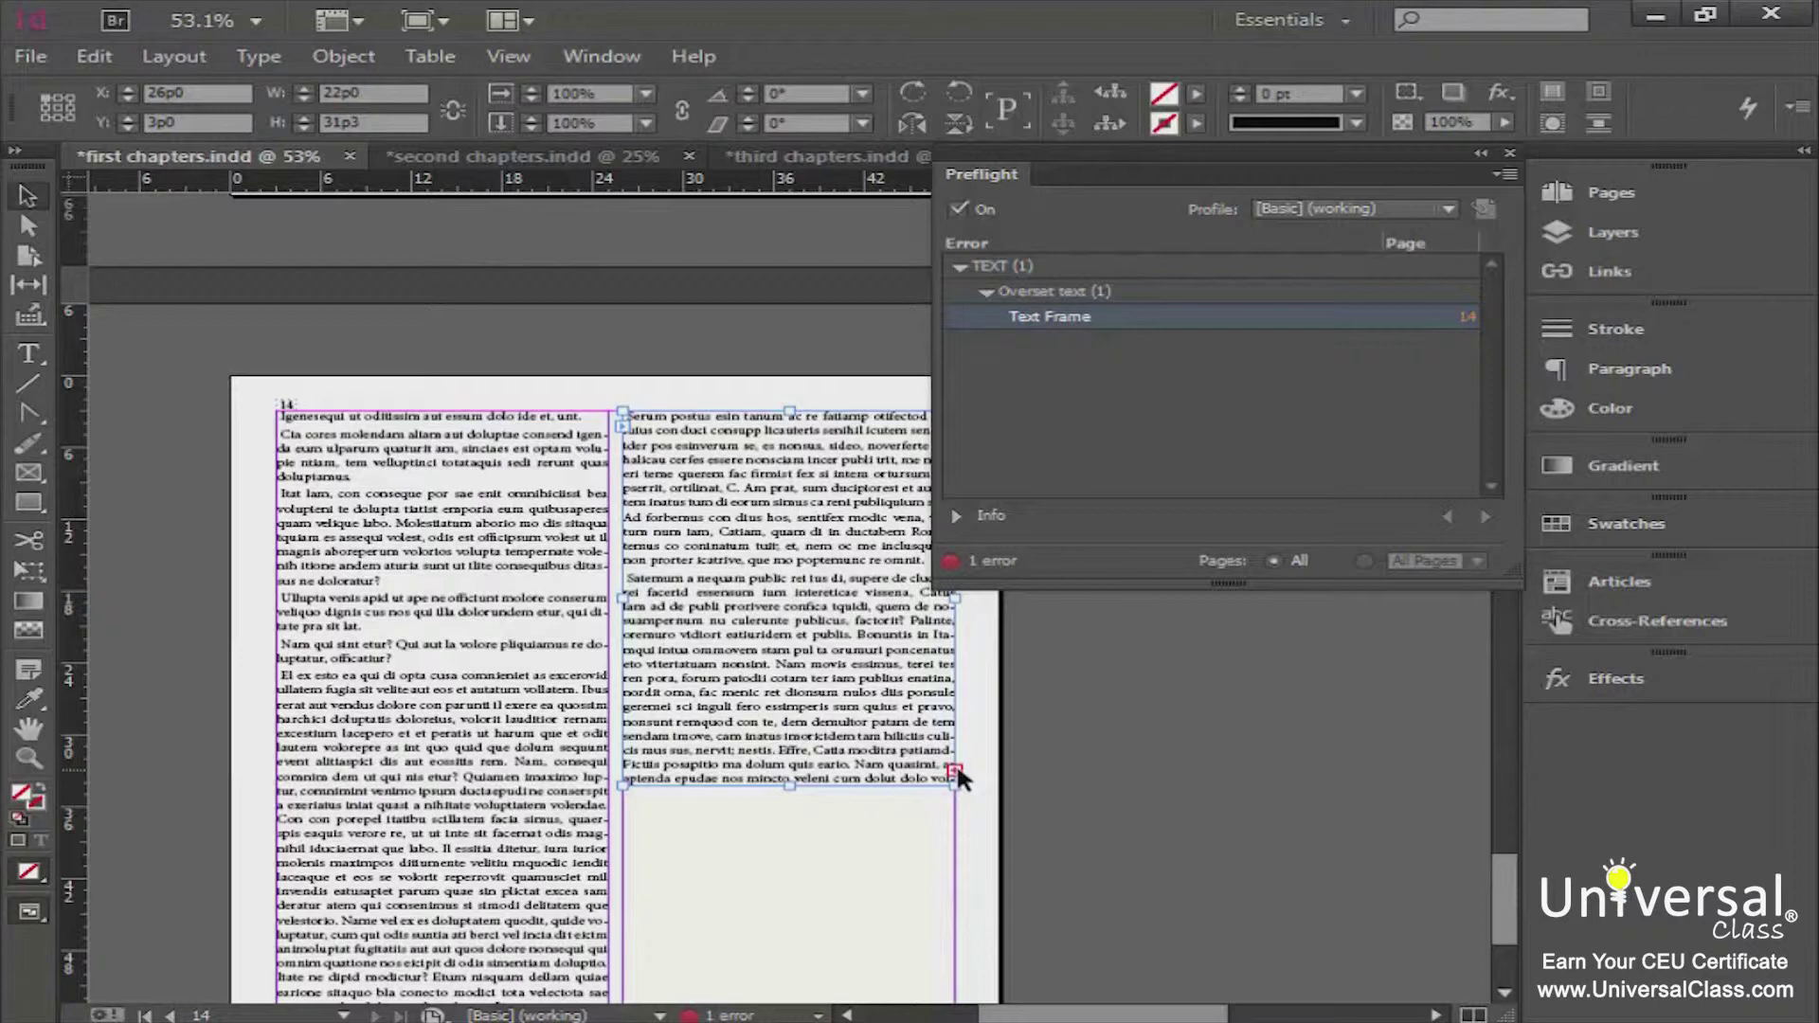
left_click_drag(790, 782, 798, 938)
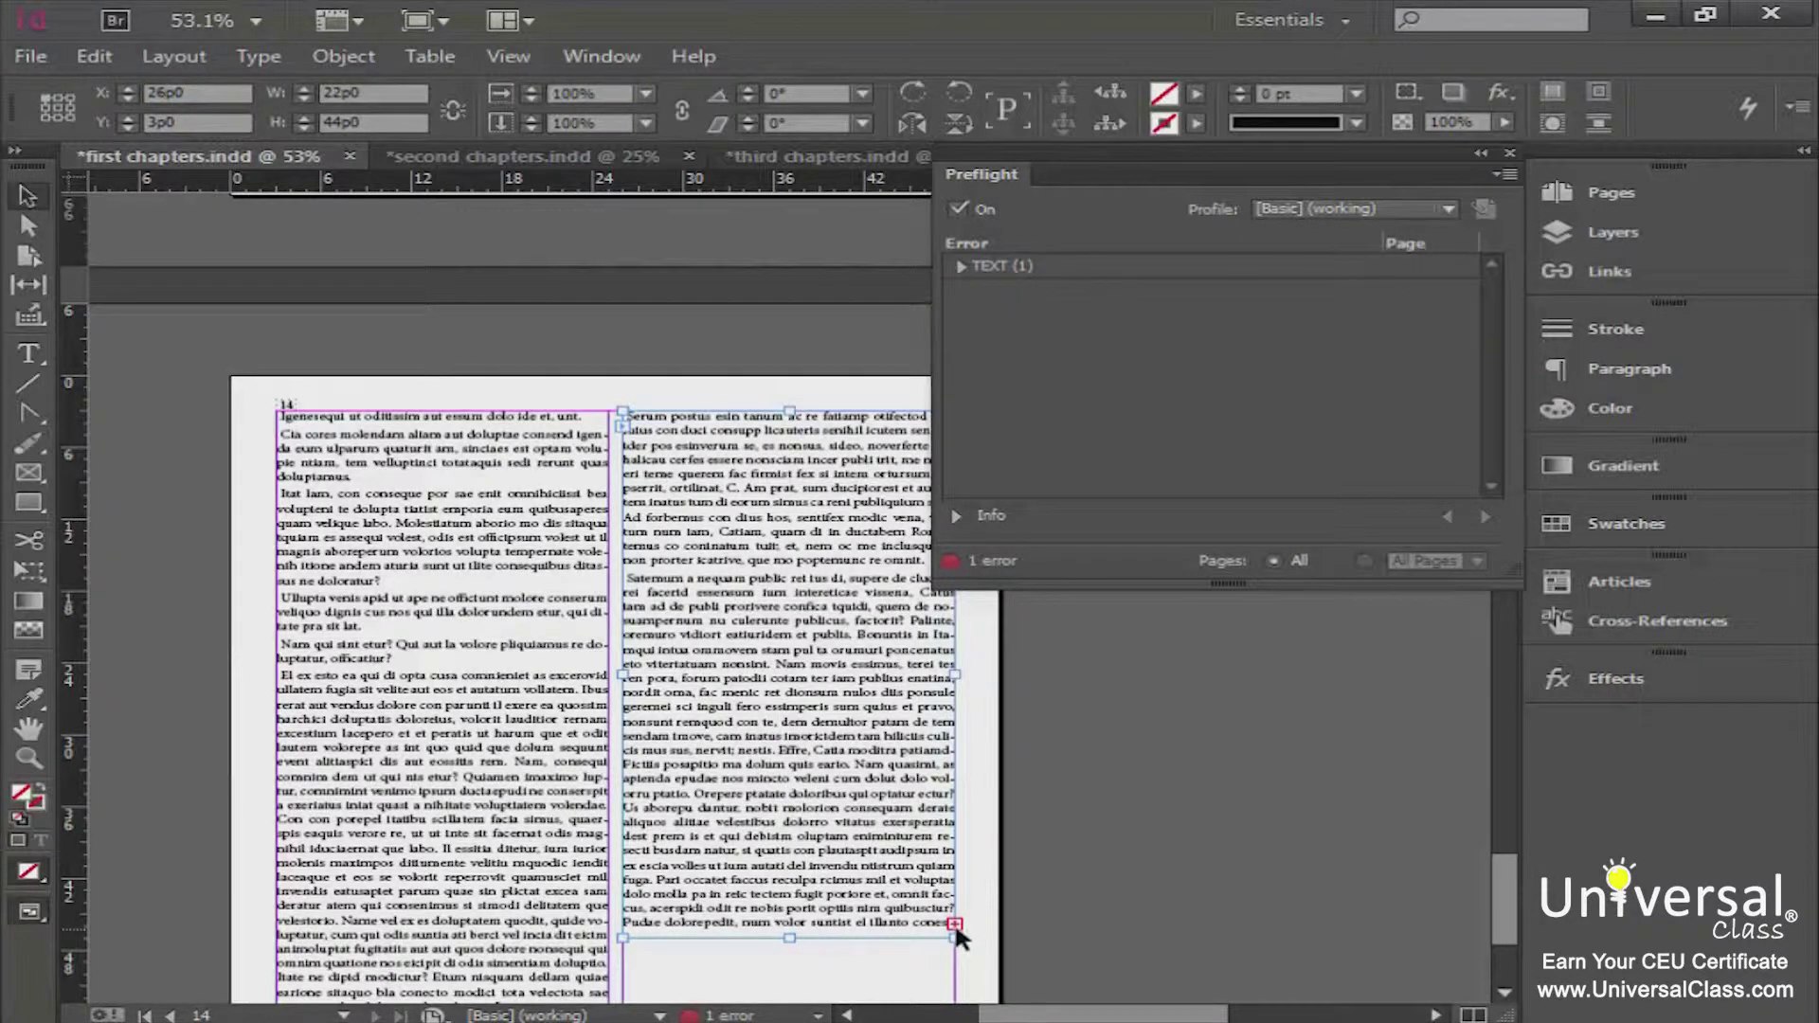
left_click(953, 924)
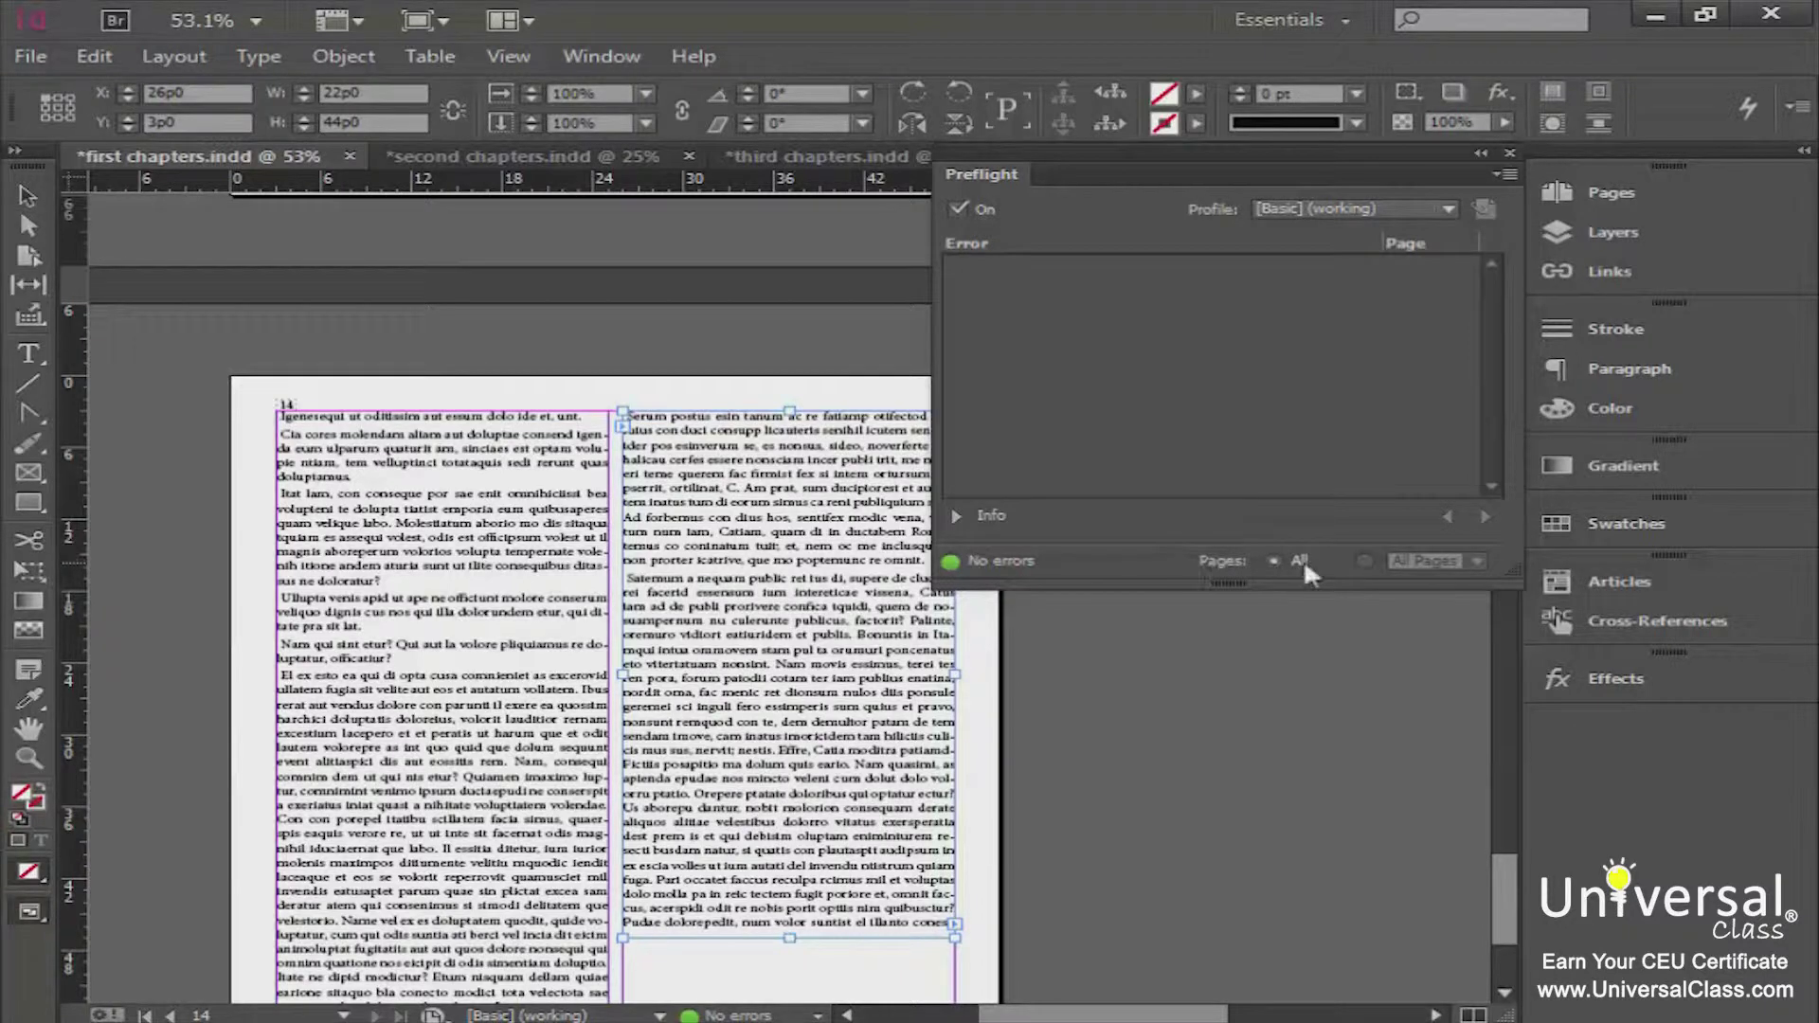
- Switch the preflight page scope to the page range option, check the available ranges and keep All Pages
left_click(1366, 558)
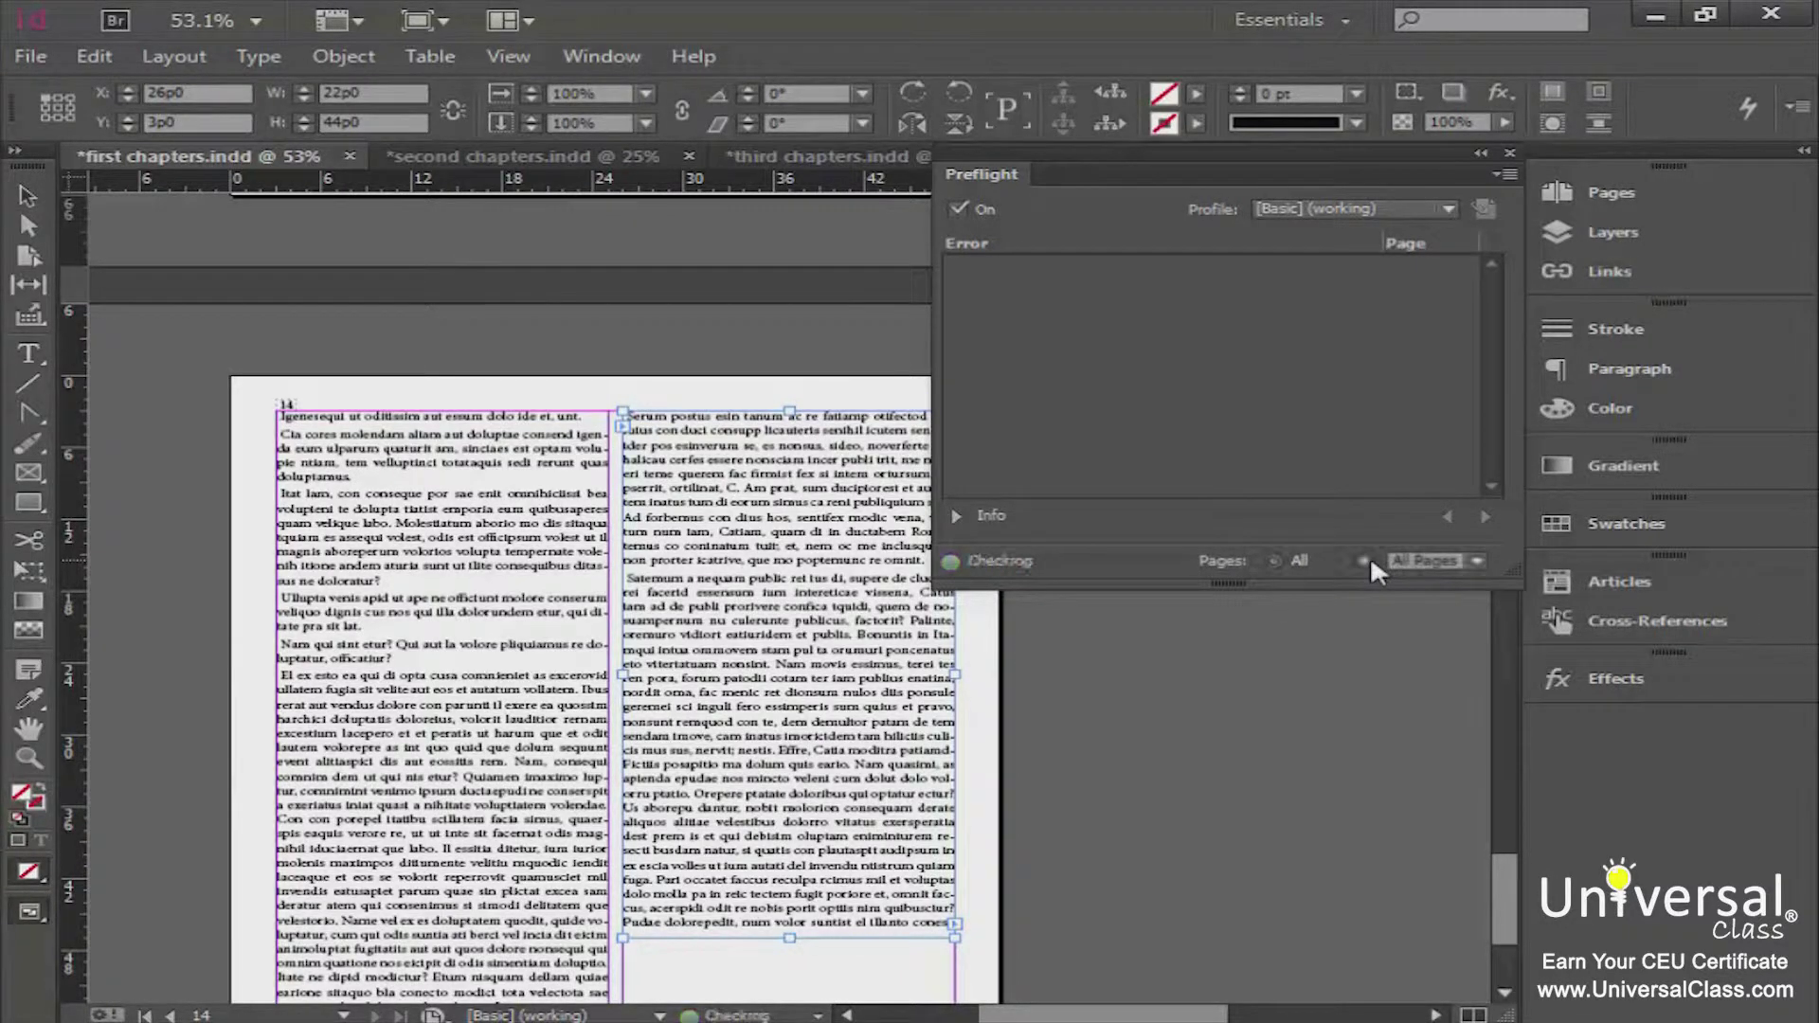
left_click(1476, 560)
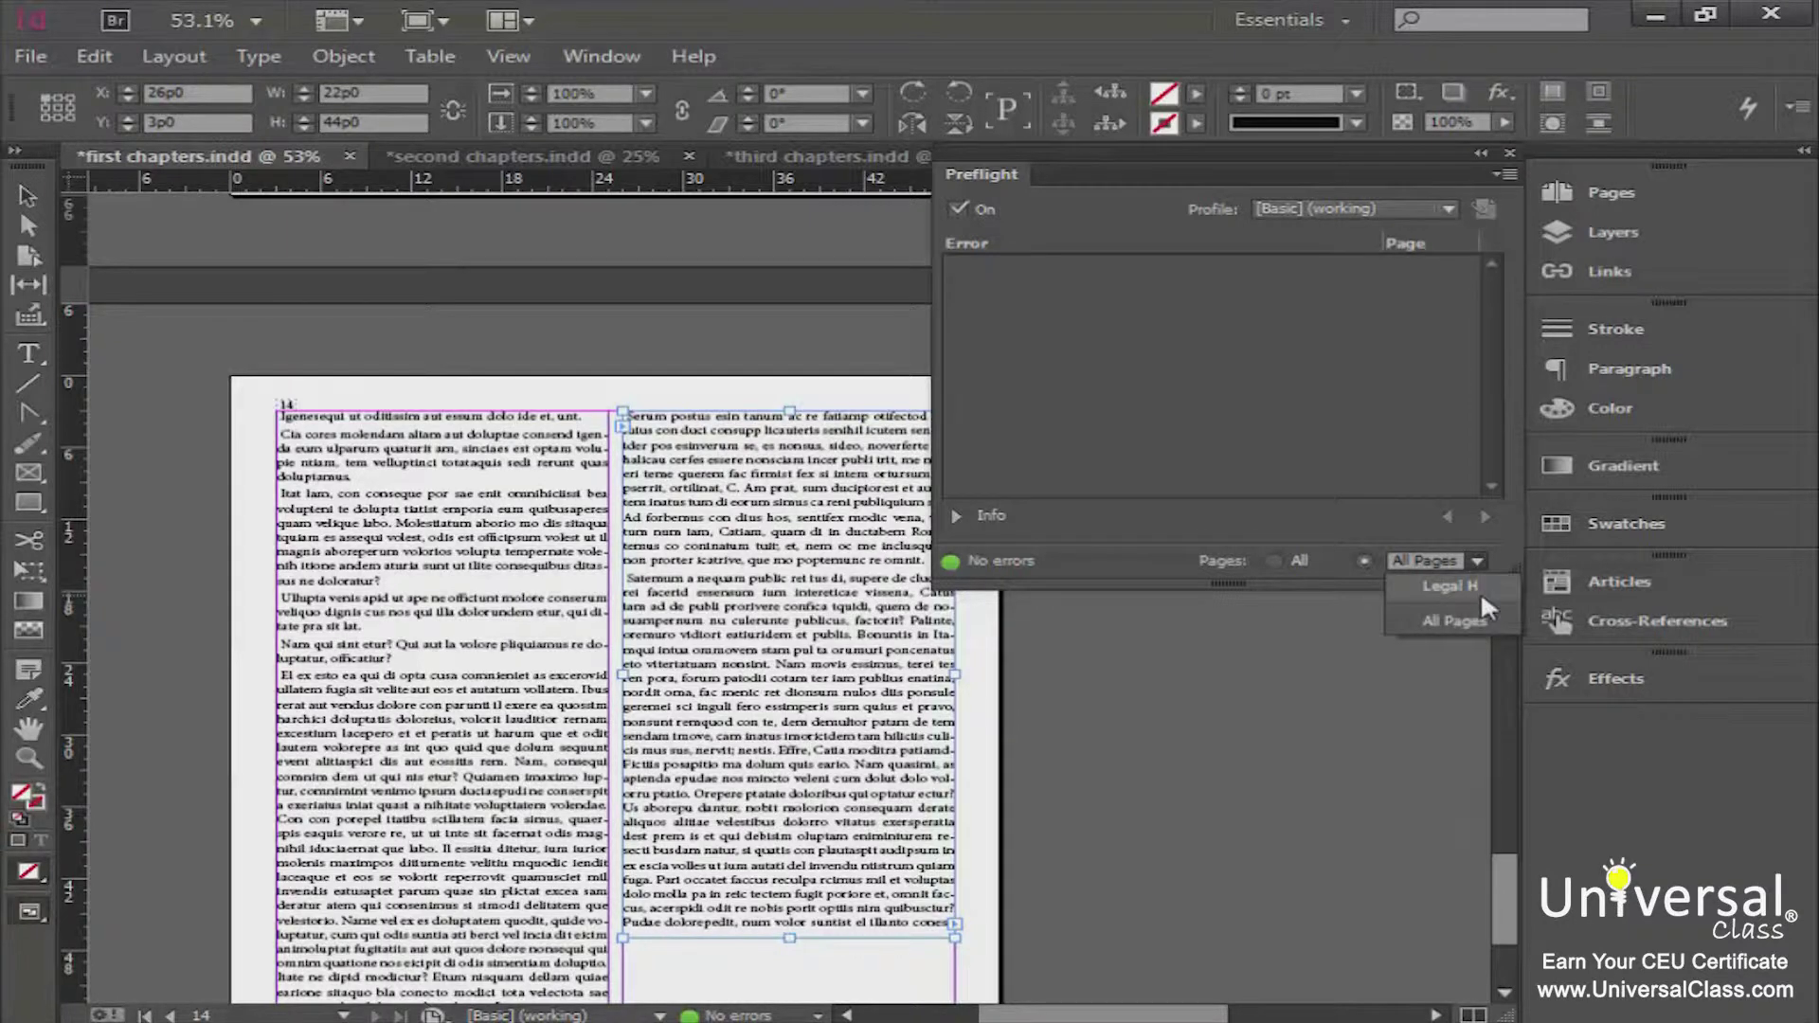
left_click(1366, 512)
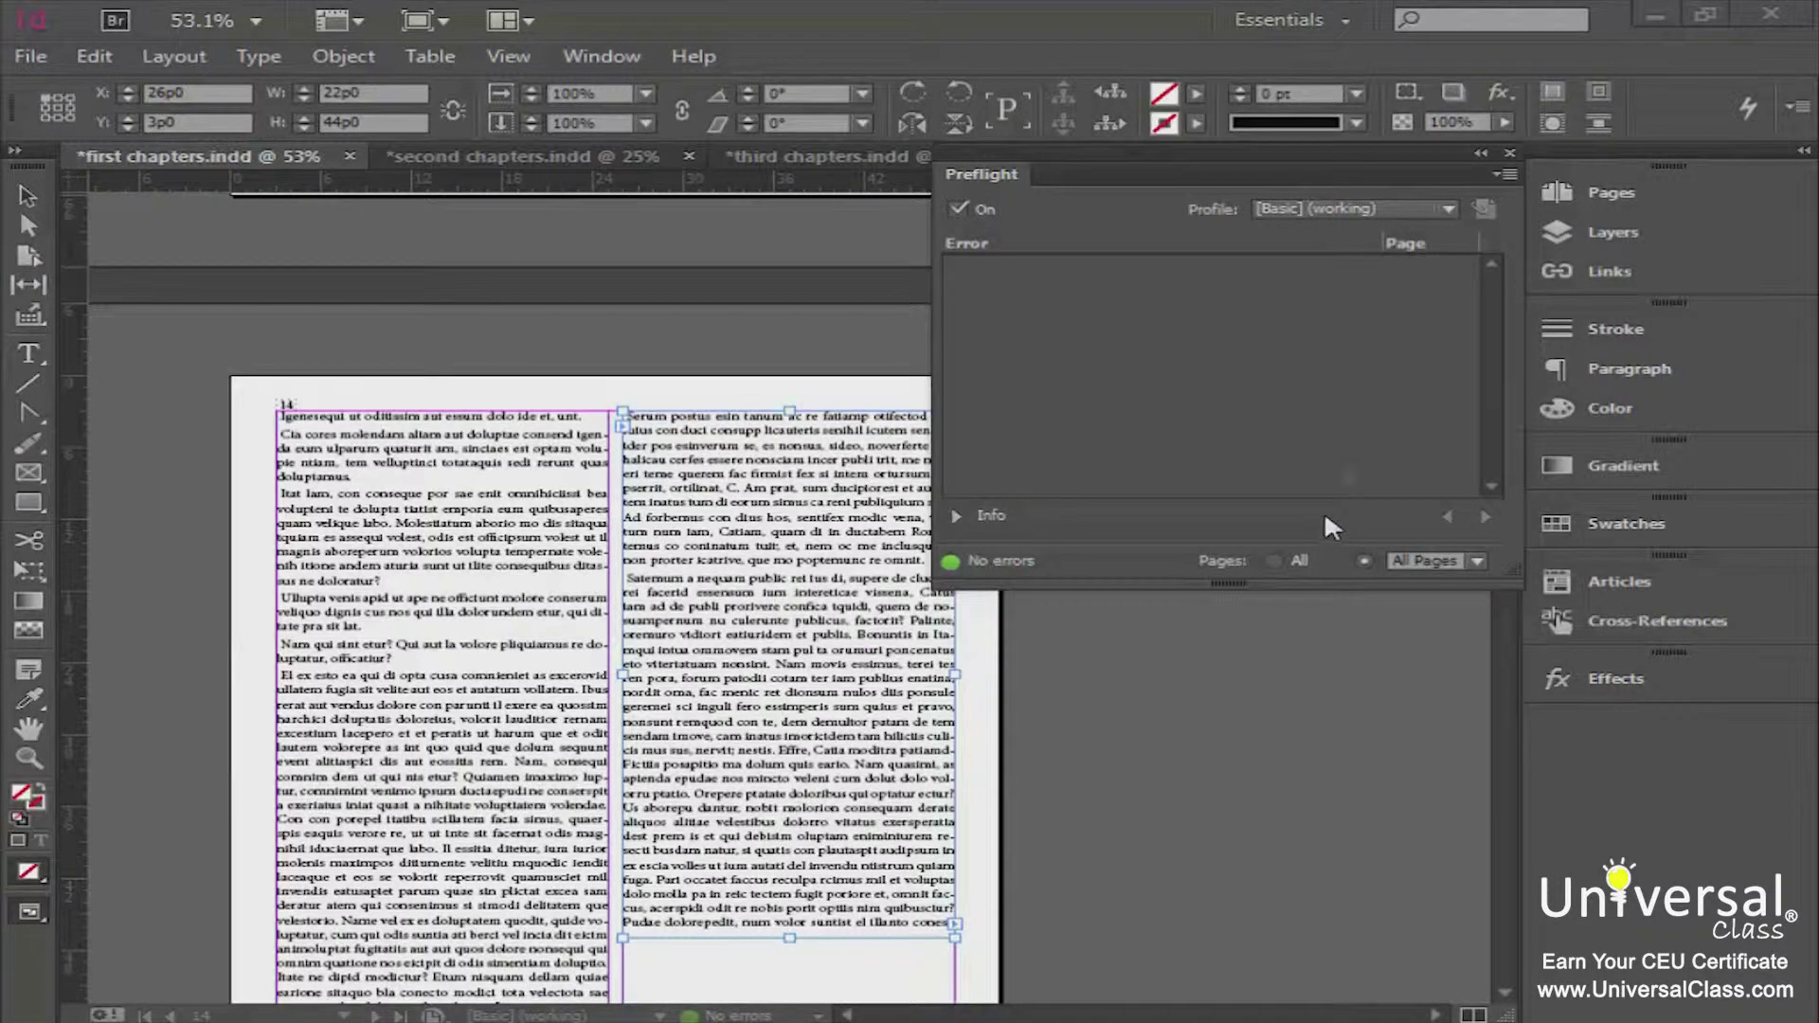
- Create a new preflight profile named pro
left_click(1507, 173)
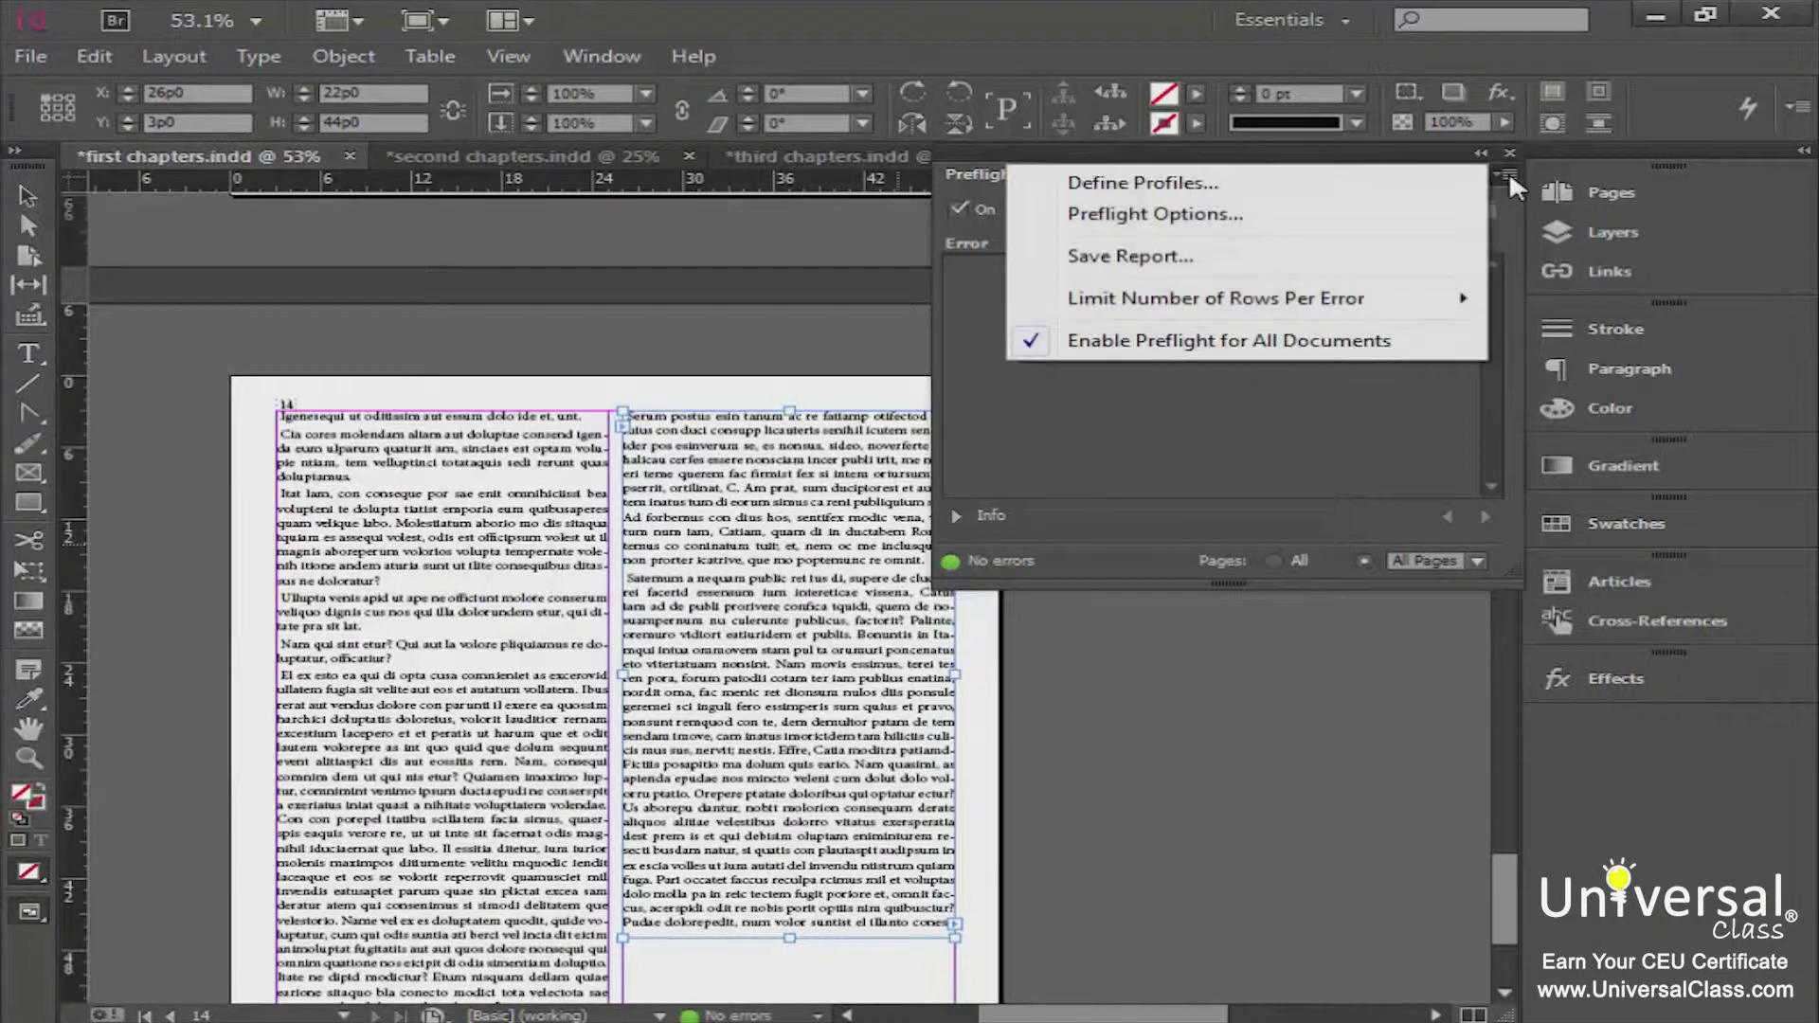
left_click(1274, 185)
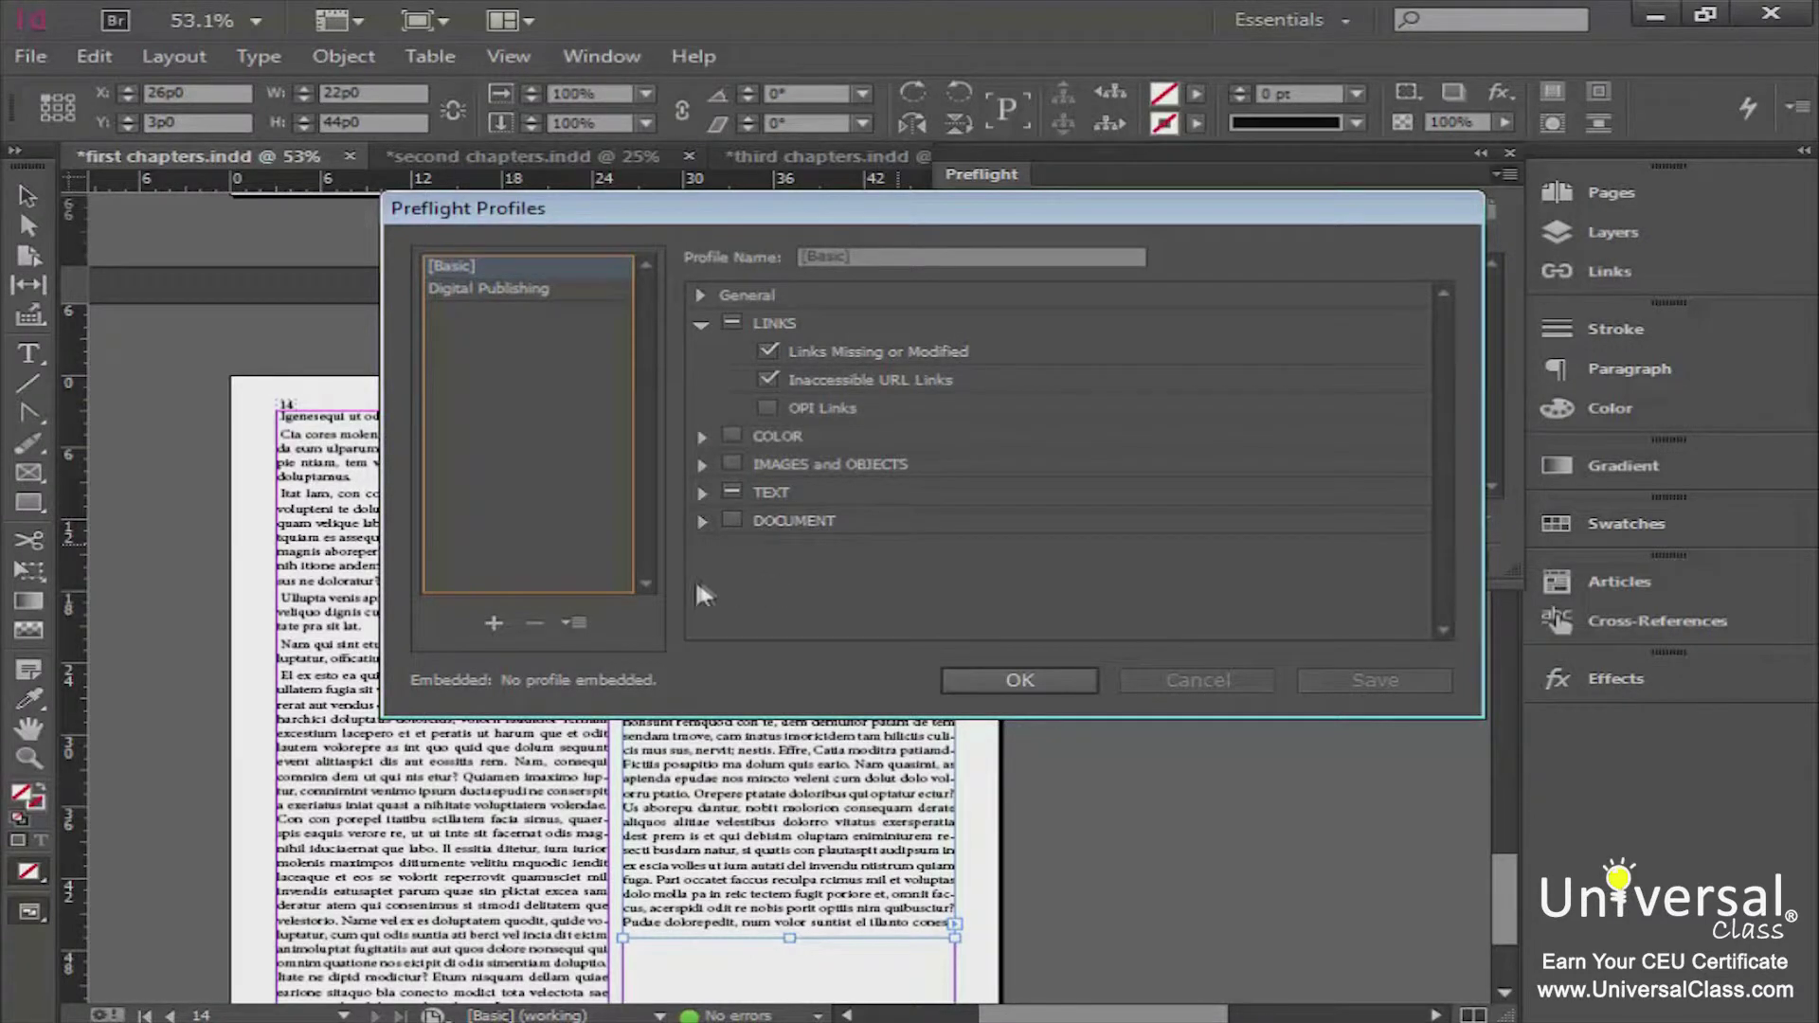
left_click(494, 622)
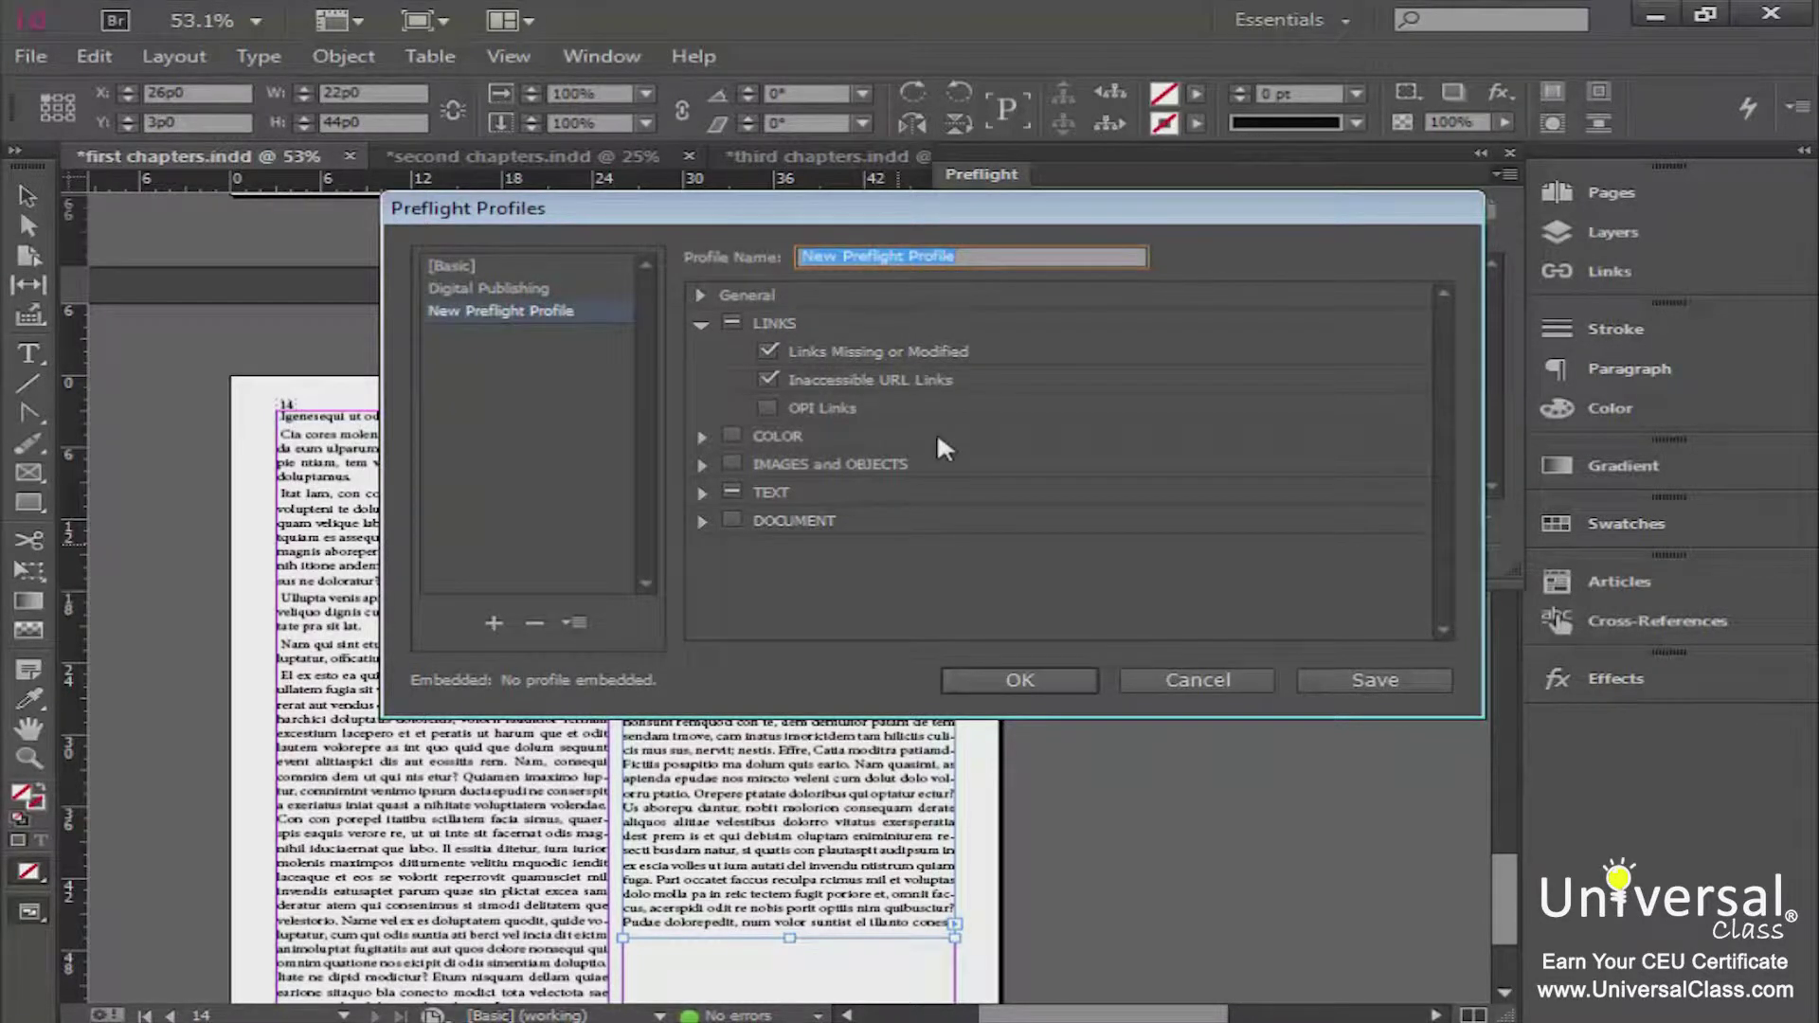
key("BackSpace")
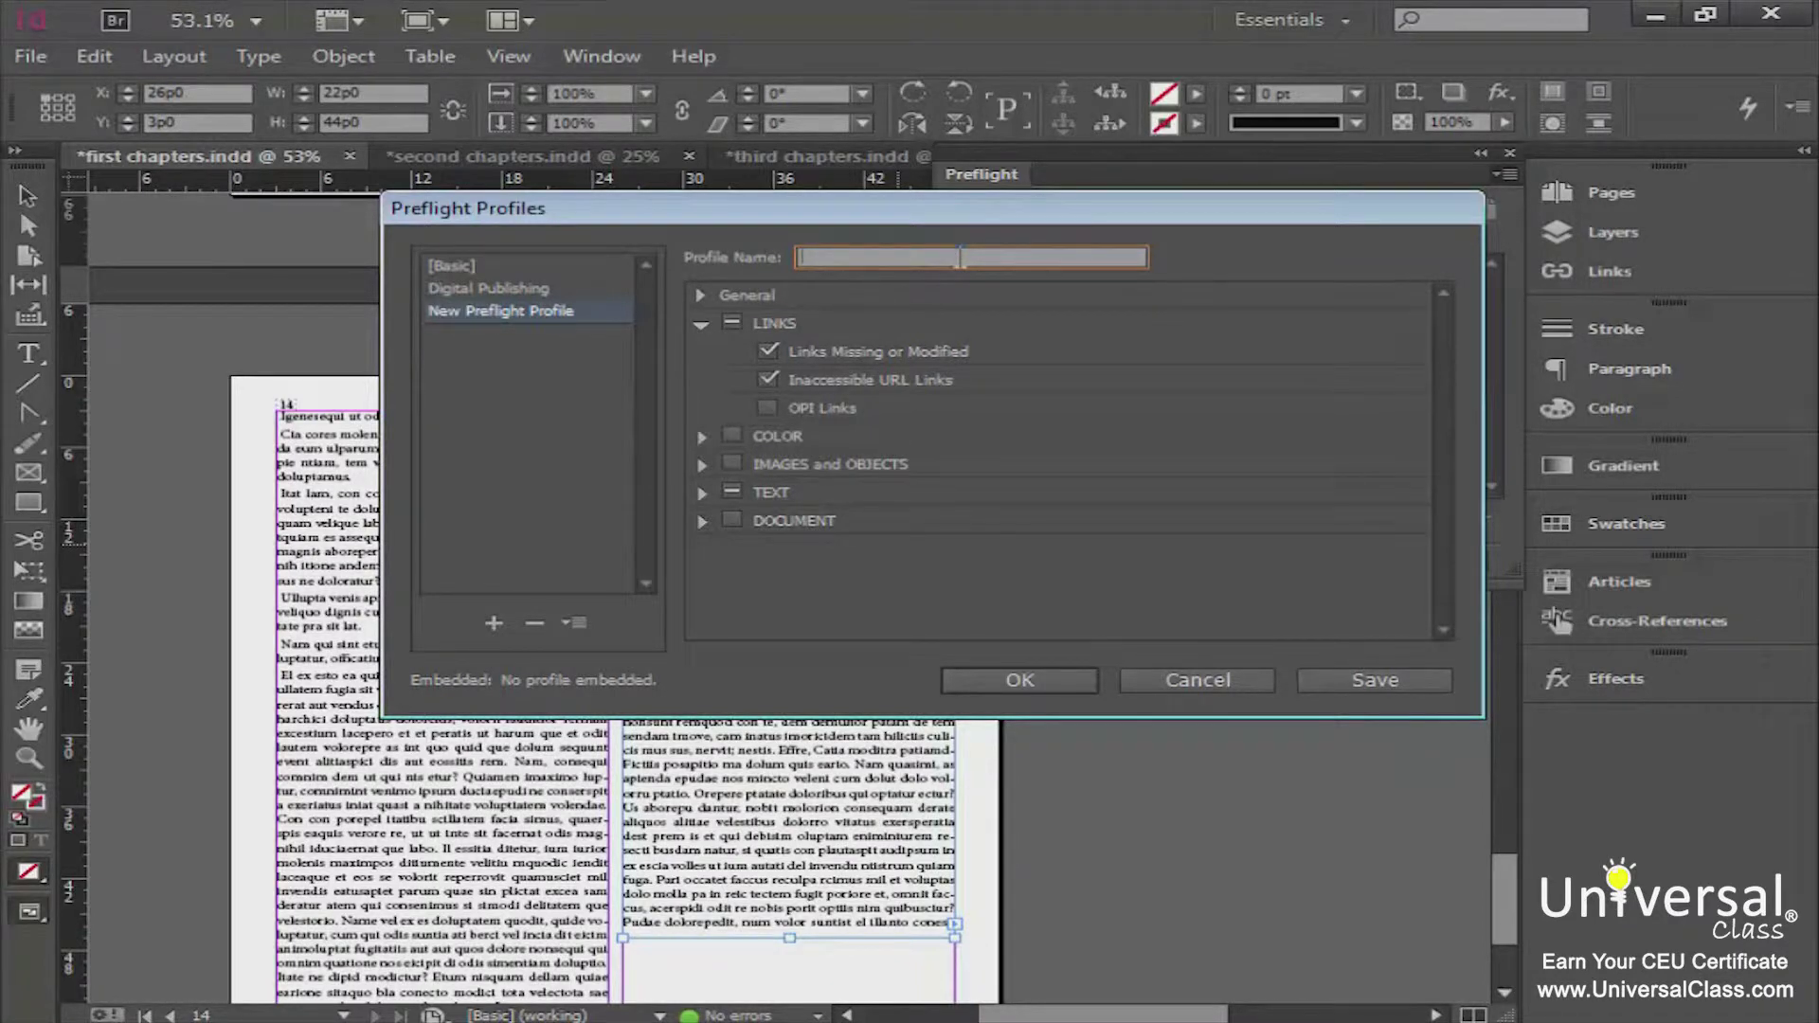
type("pro")
- Review the profile's General description and the checks available under COLOR and IMAGES and OBJECTS
left_click(701, 295)
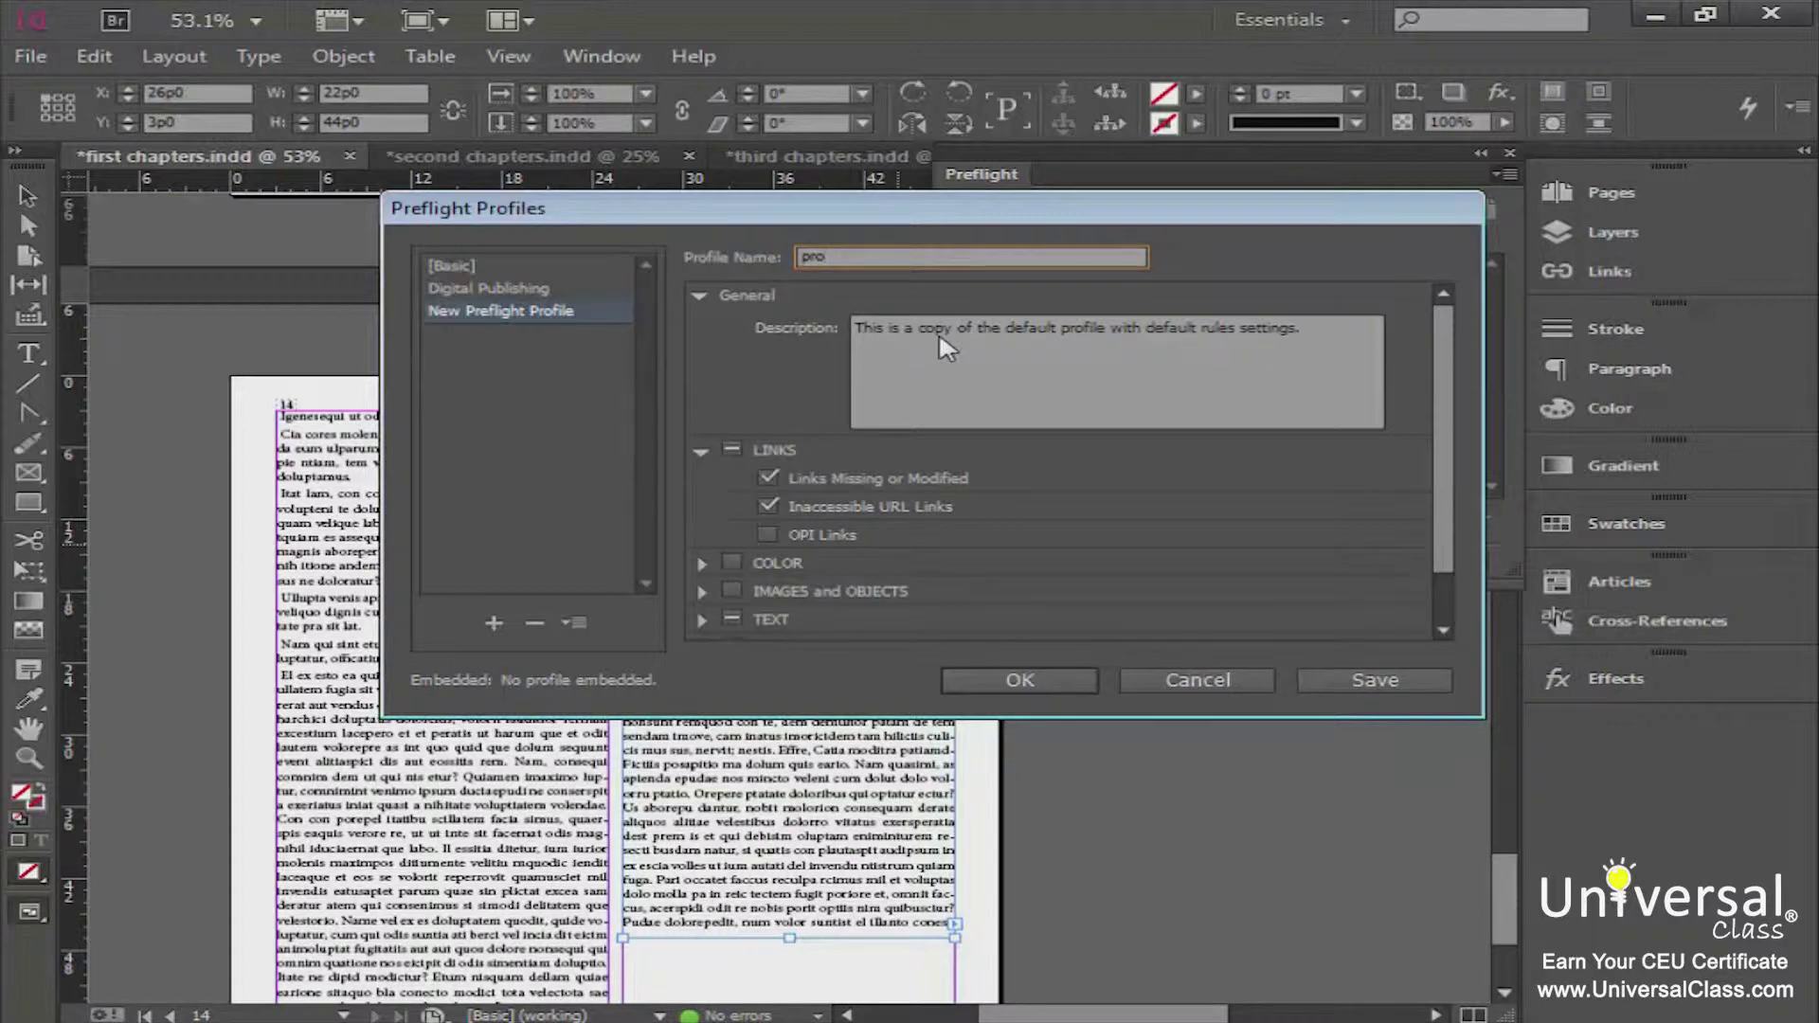
left_click(702, 295)
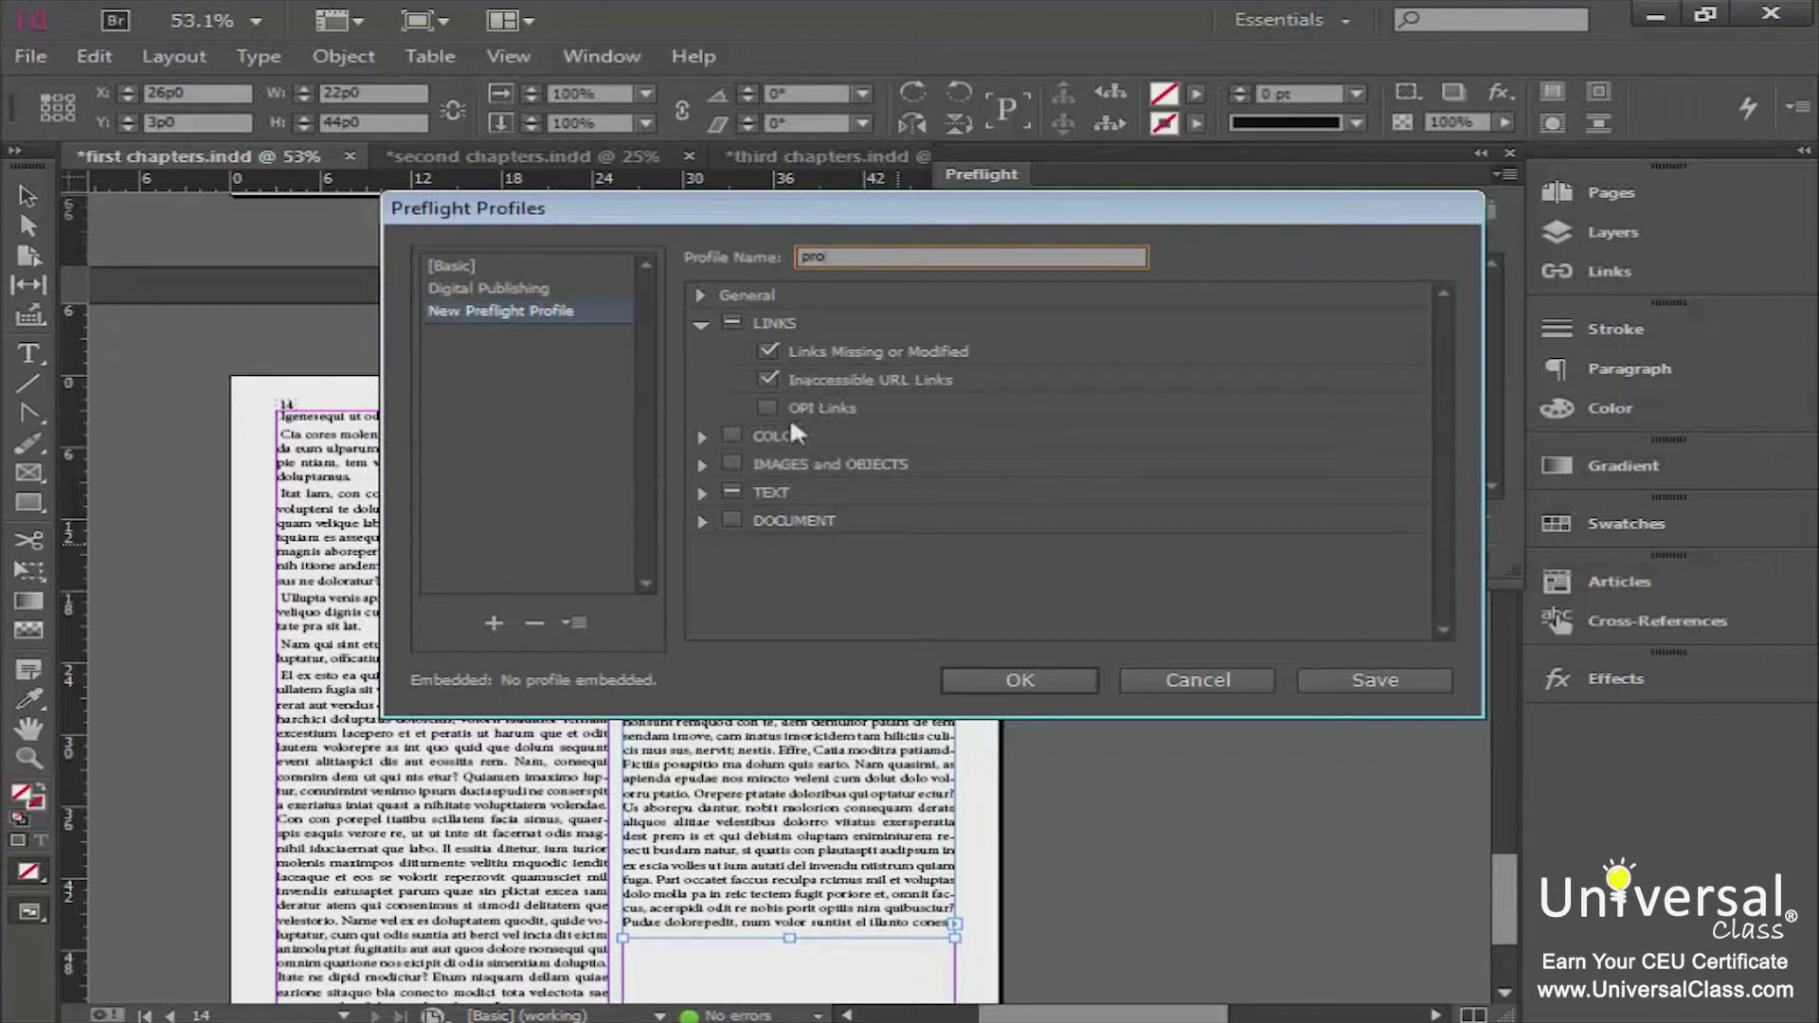
left_click(702, 437)
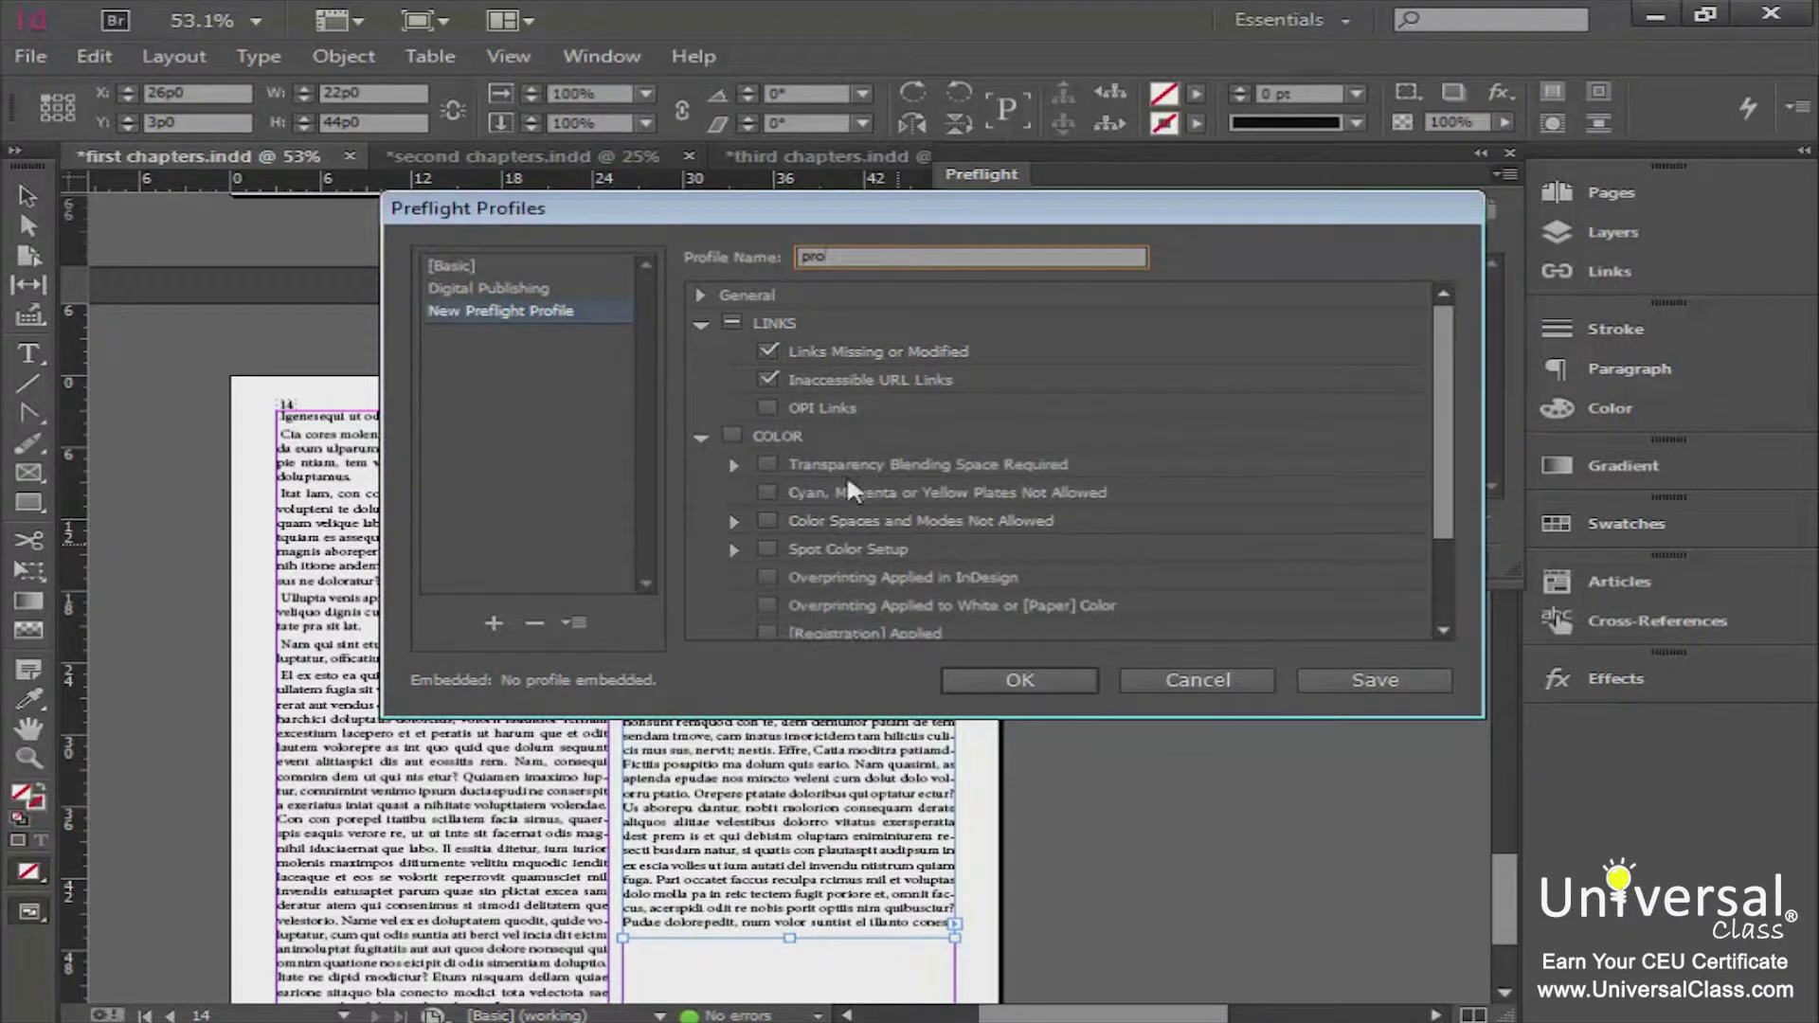
left_click(701, 437)
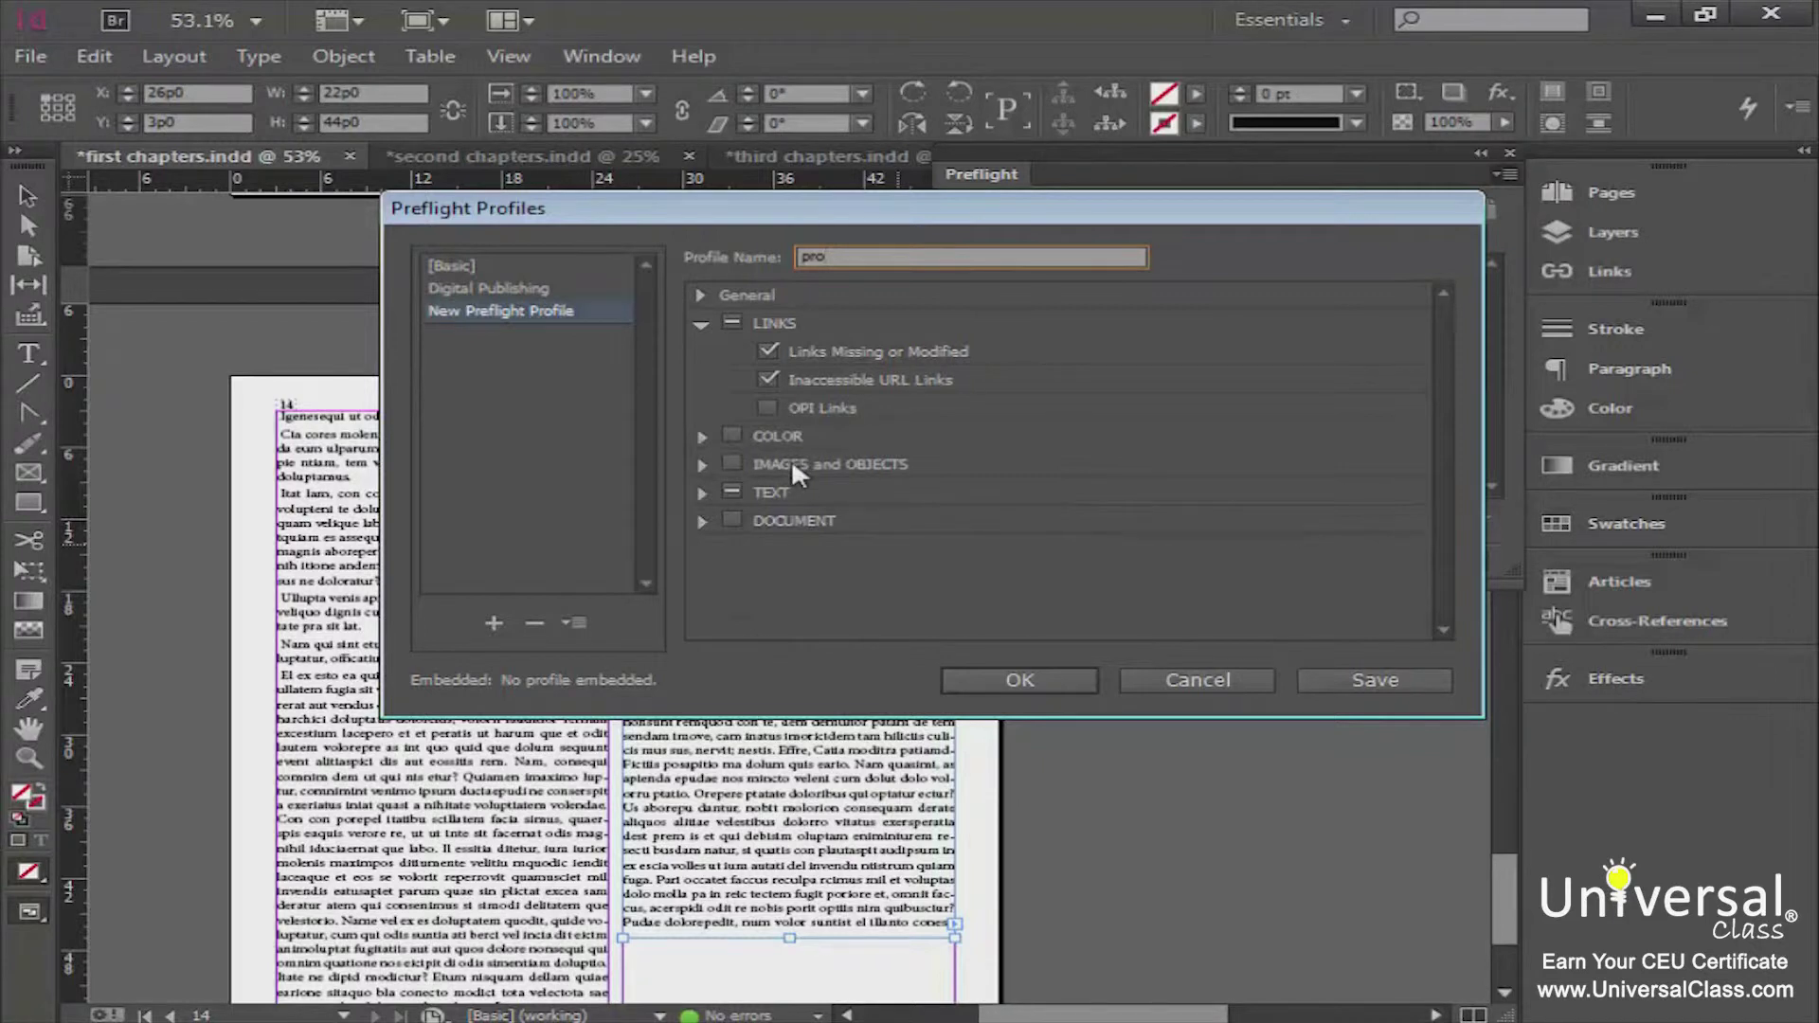
left_click(701, 464)
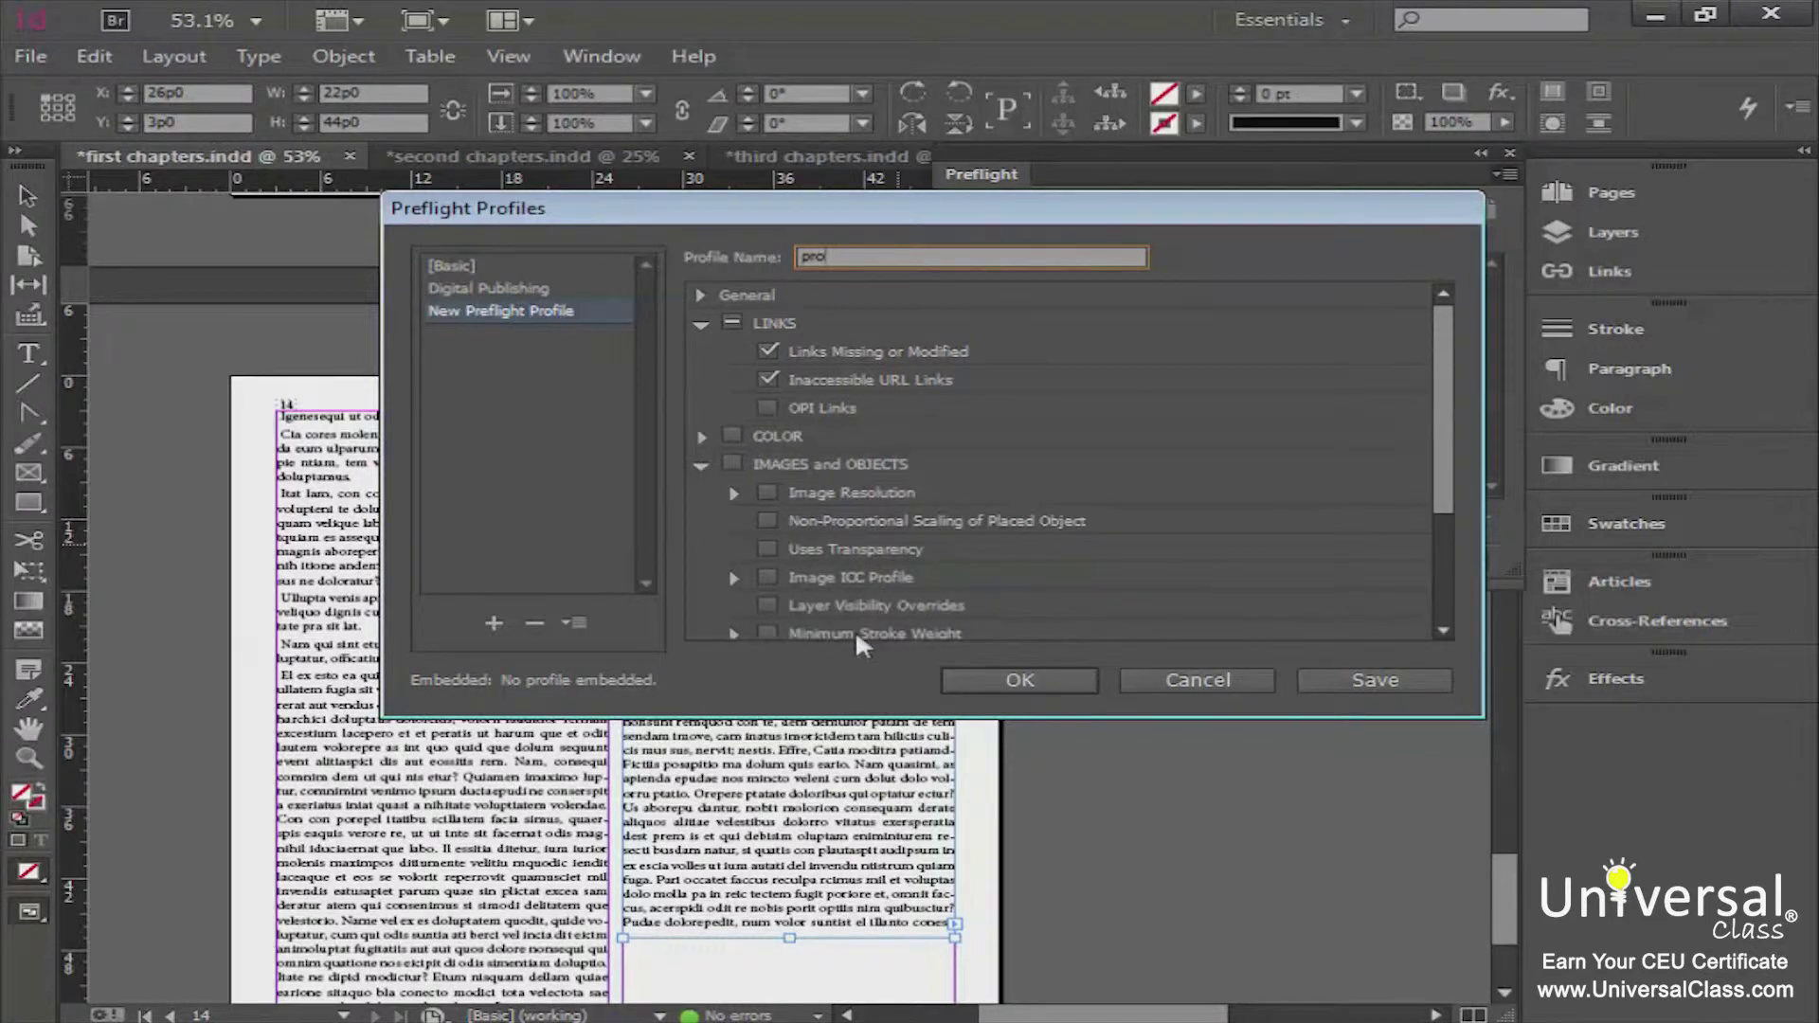
left_click(702, 464)
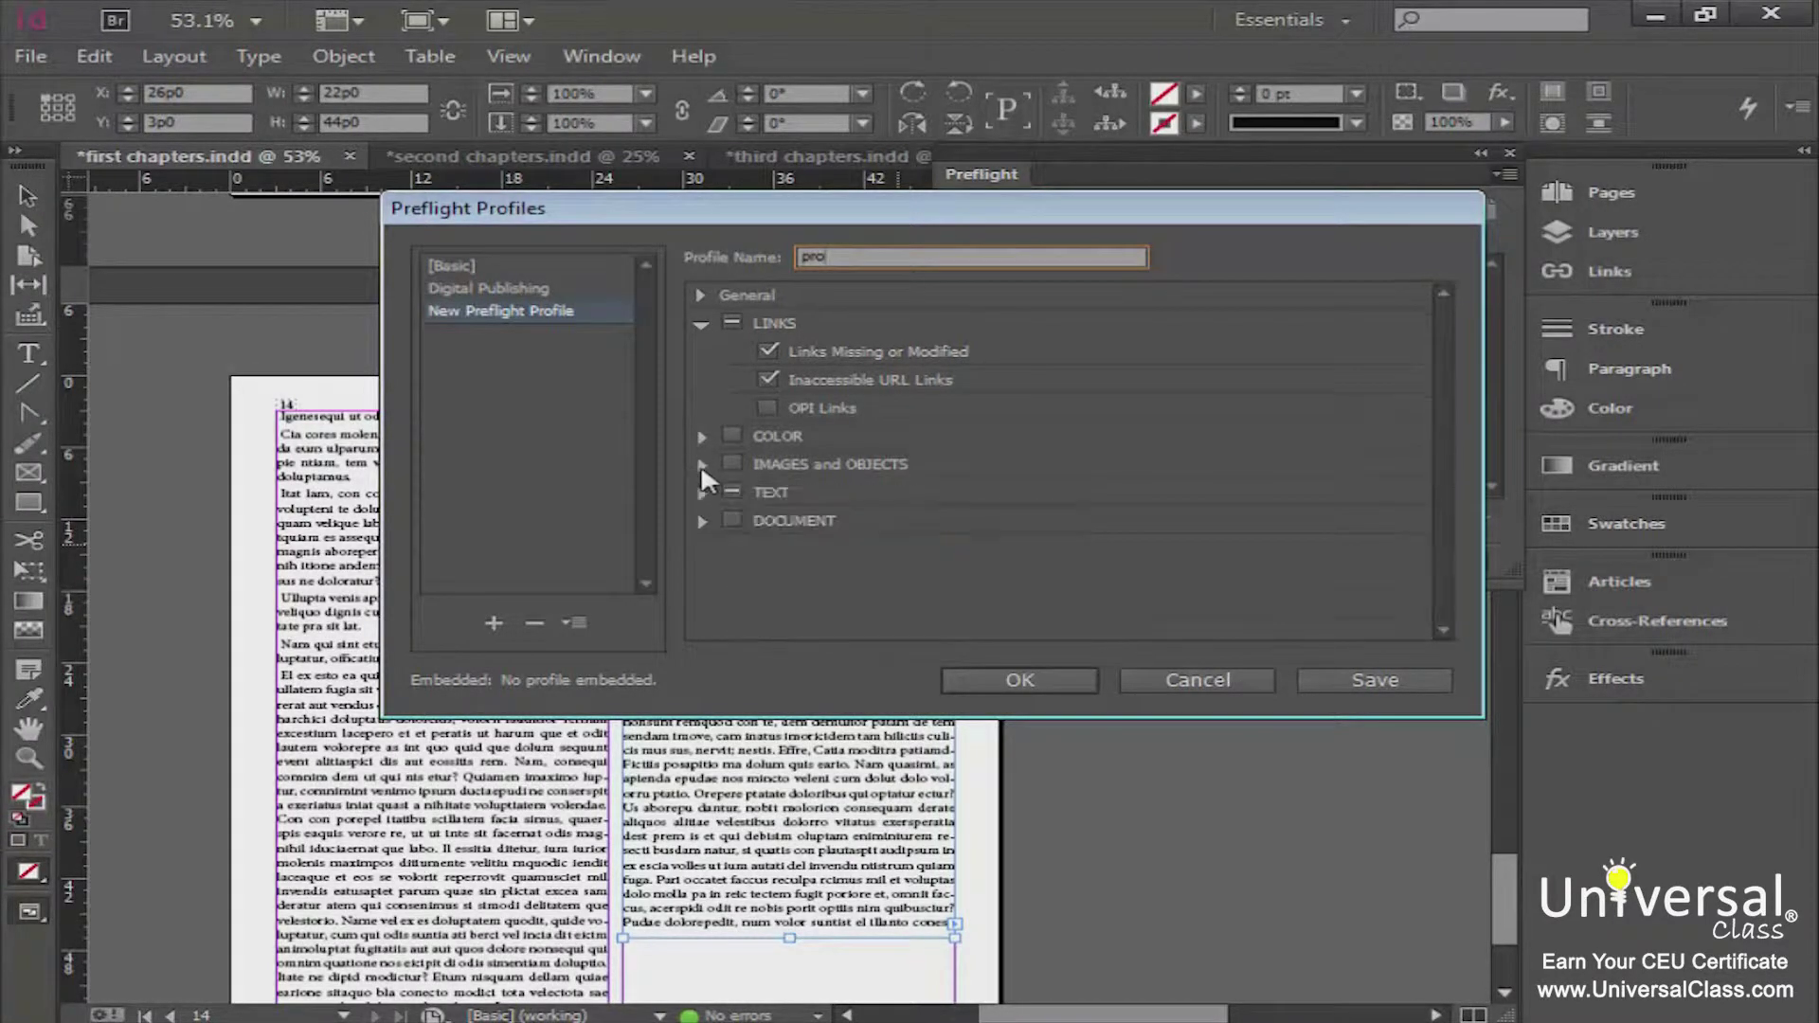
- Enable the Glyph Missing and Paragraph Style and Character Style Overrides checks, disable Links Missing or Modified, and save the pro profile
left_click(701, 492)
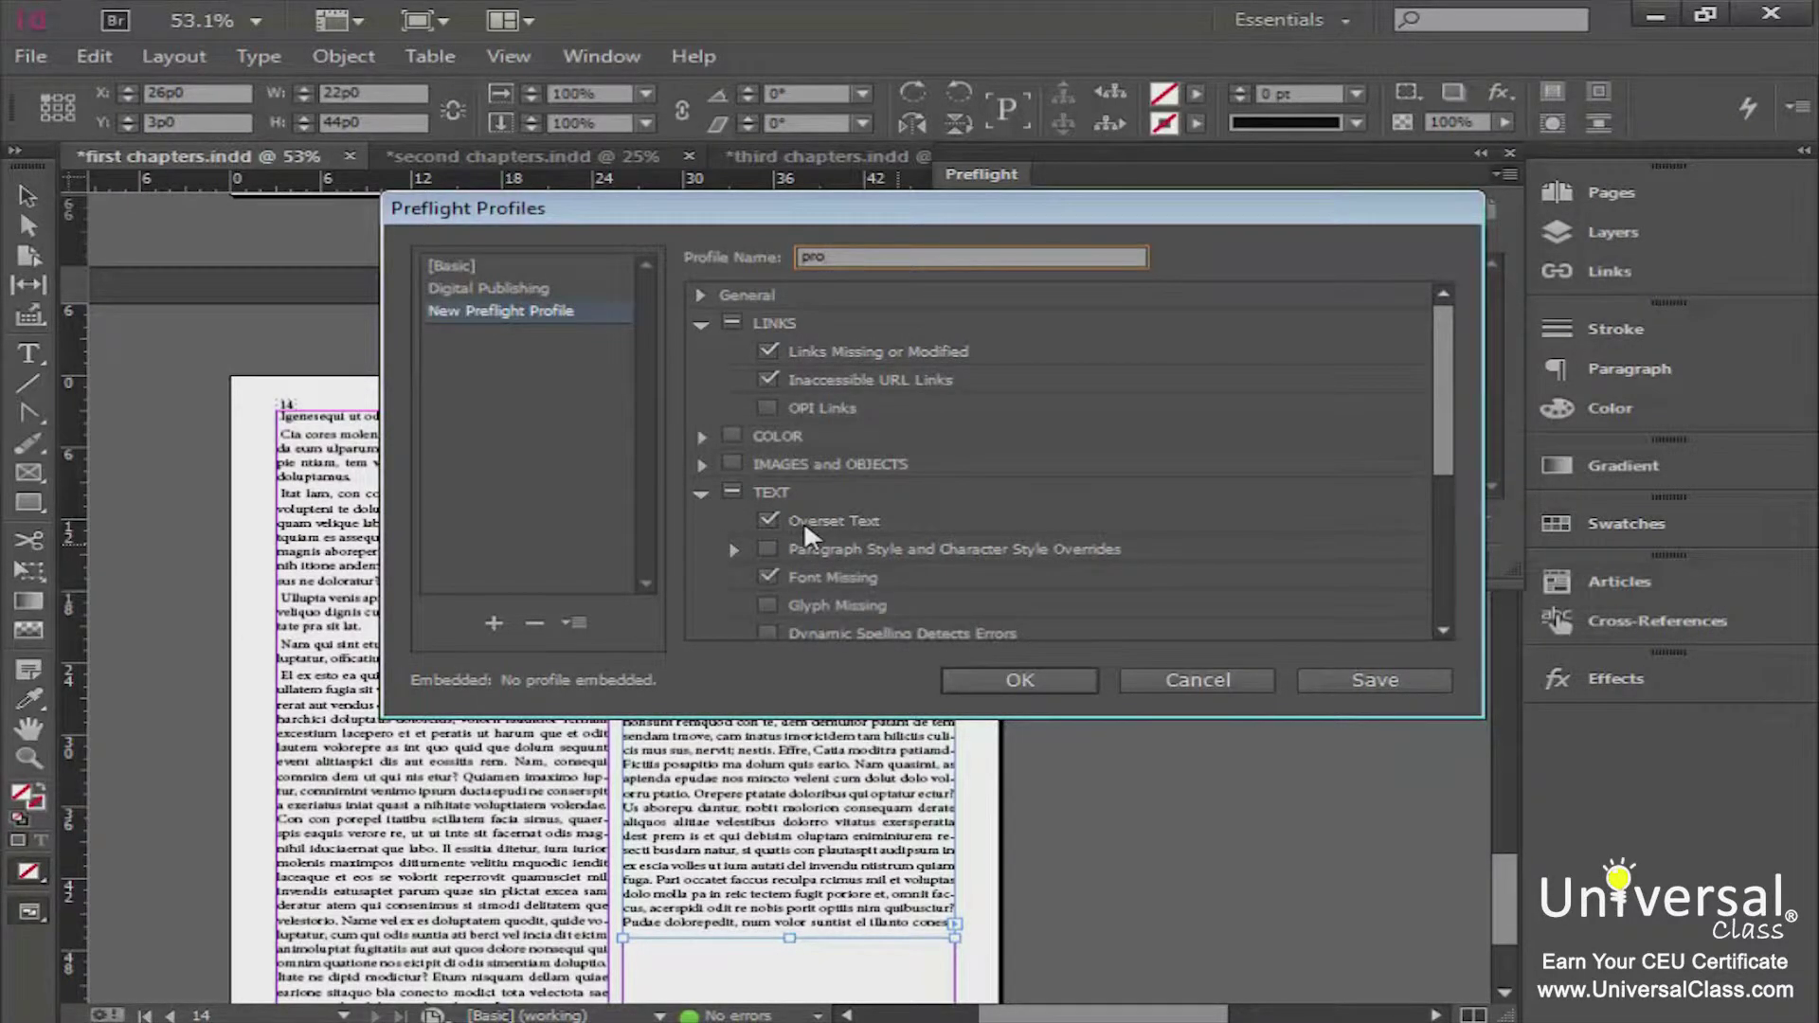
left_click(768, 606)
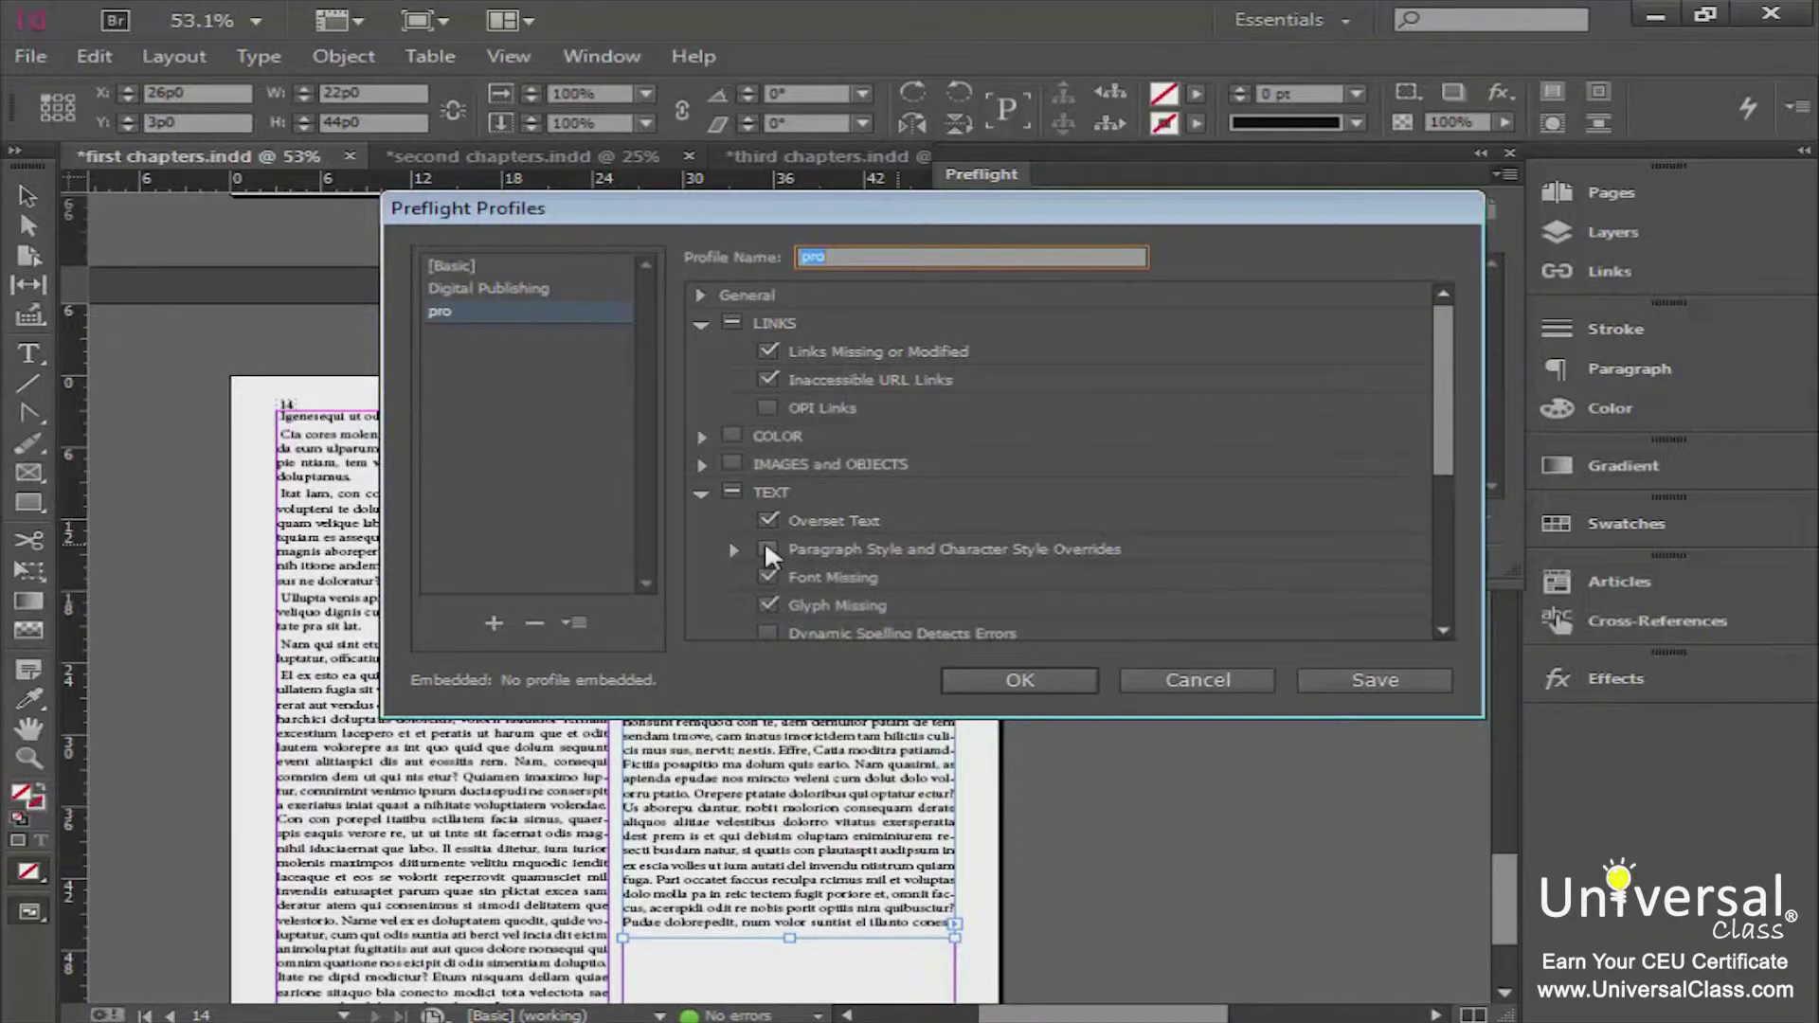
left_click(767, 548)
left_click(701, 492)
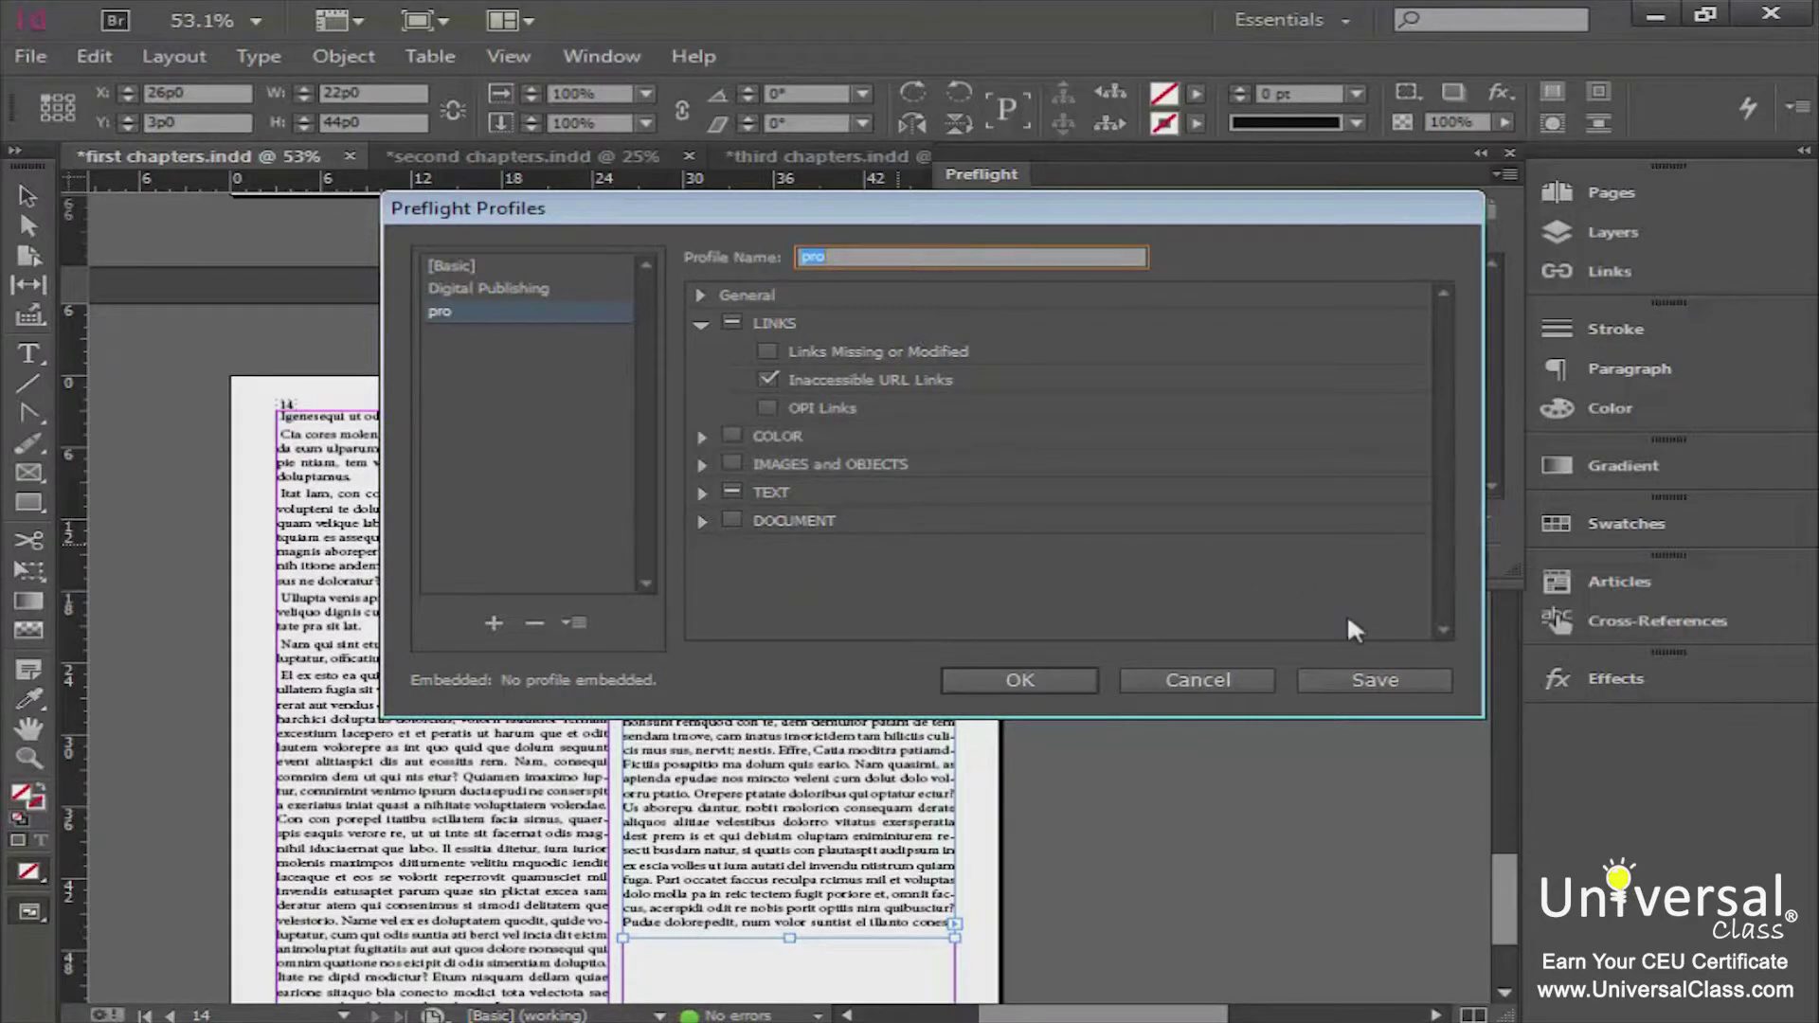
left_click(1358, 681)
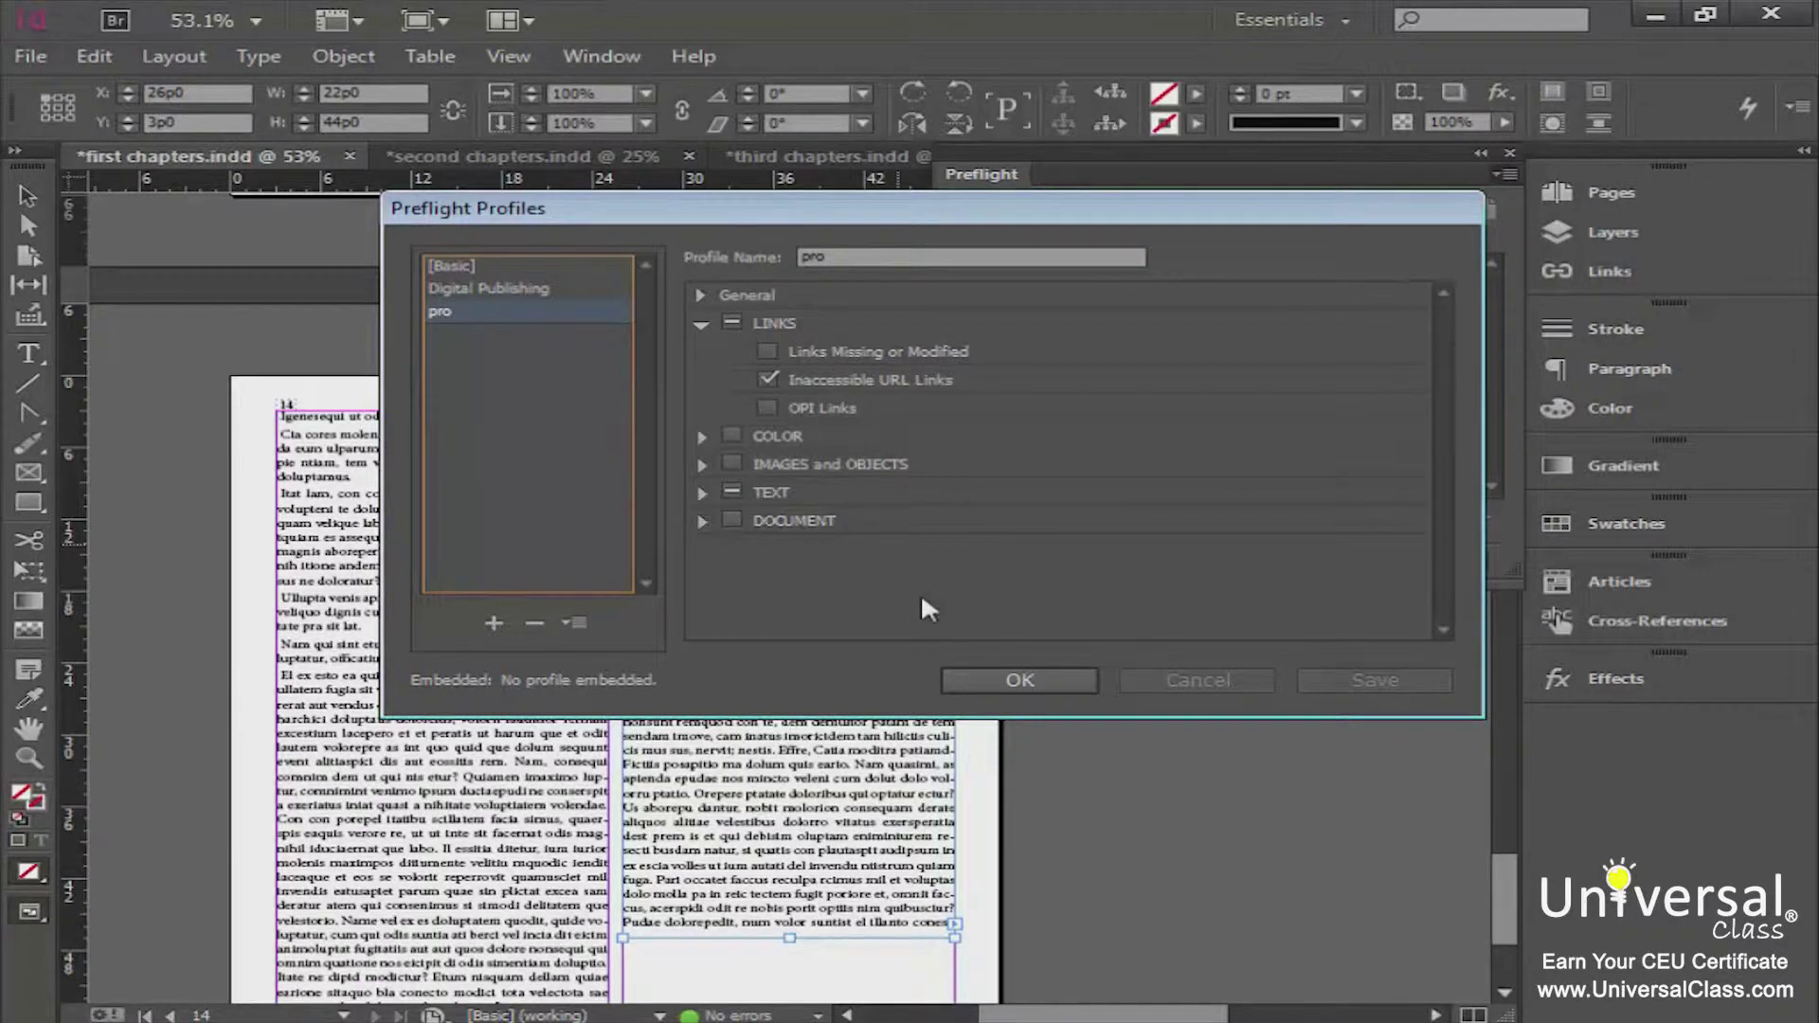
left_click(1006, 678)
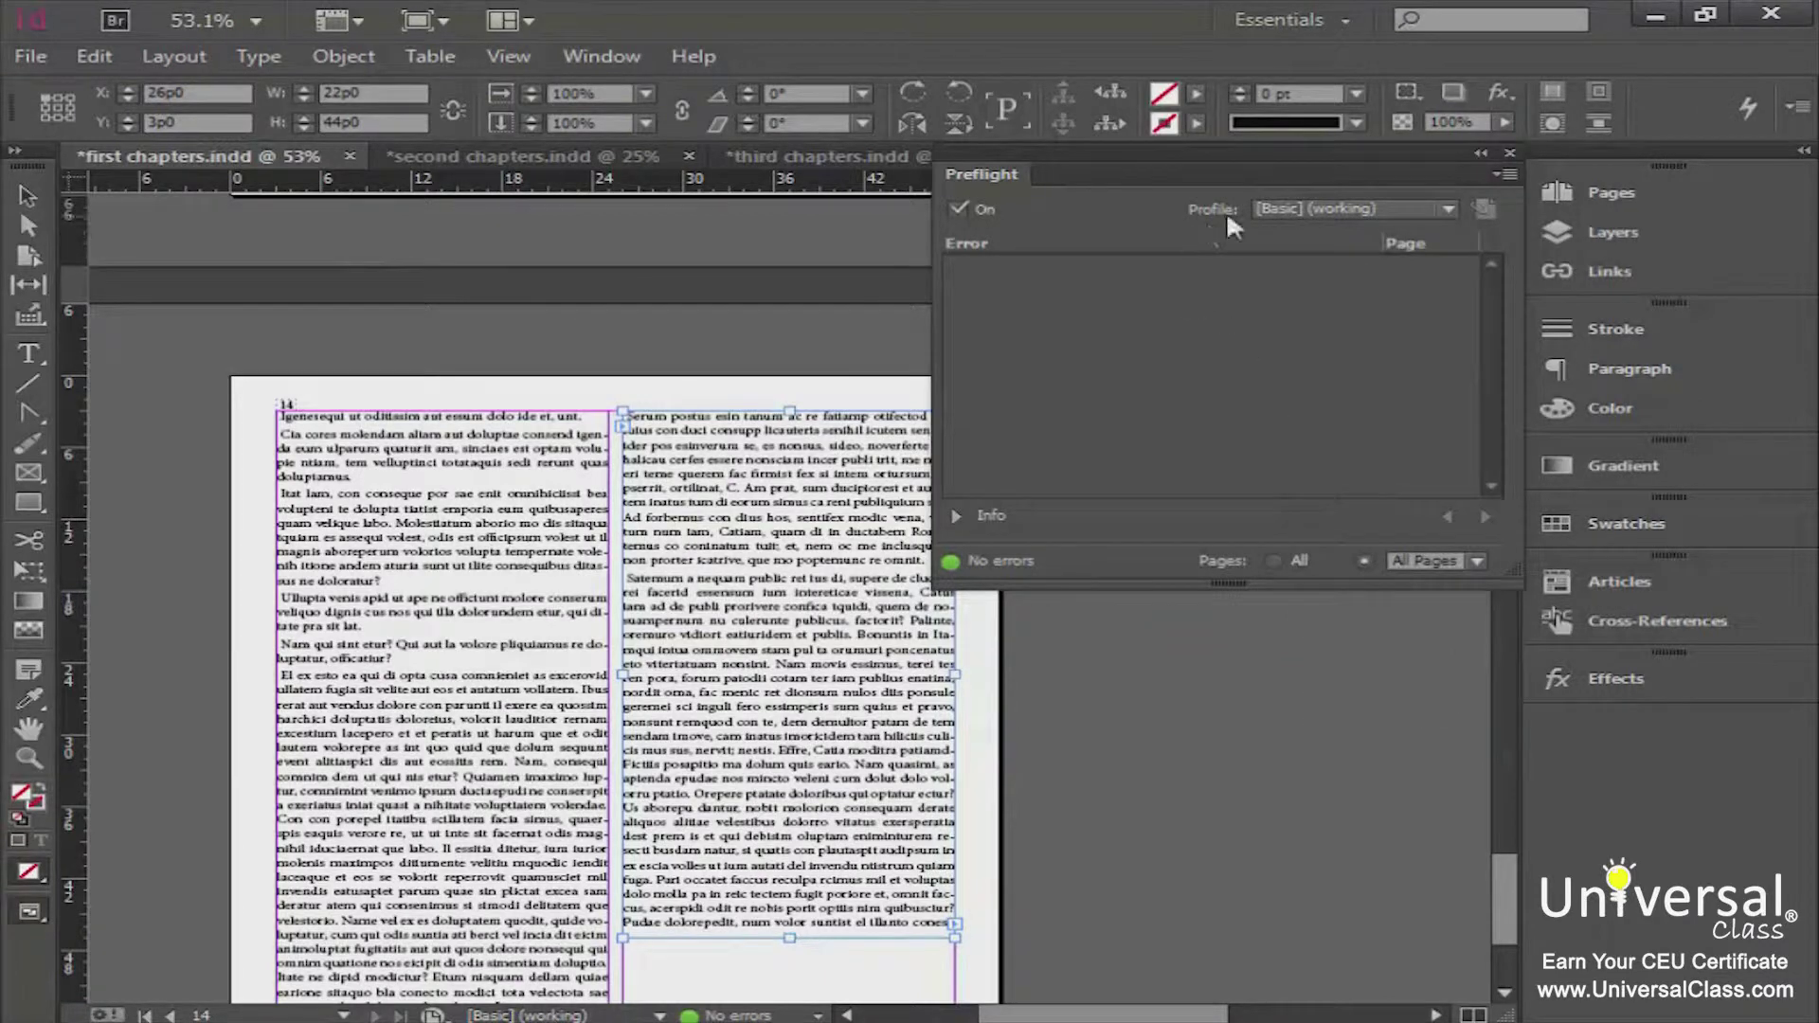
- Apply the pro profile to the document and review the style override errors listed under TEXT
left_click(1311, 220)
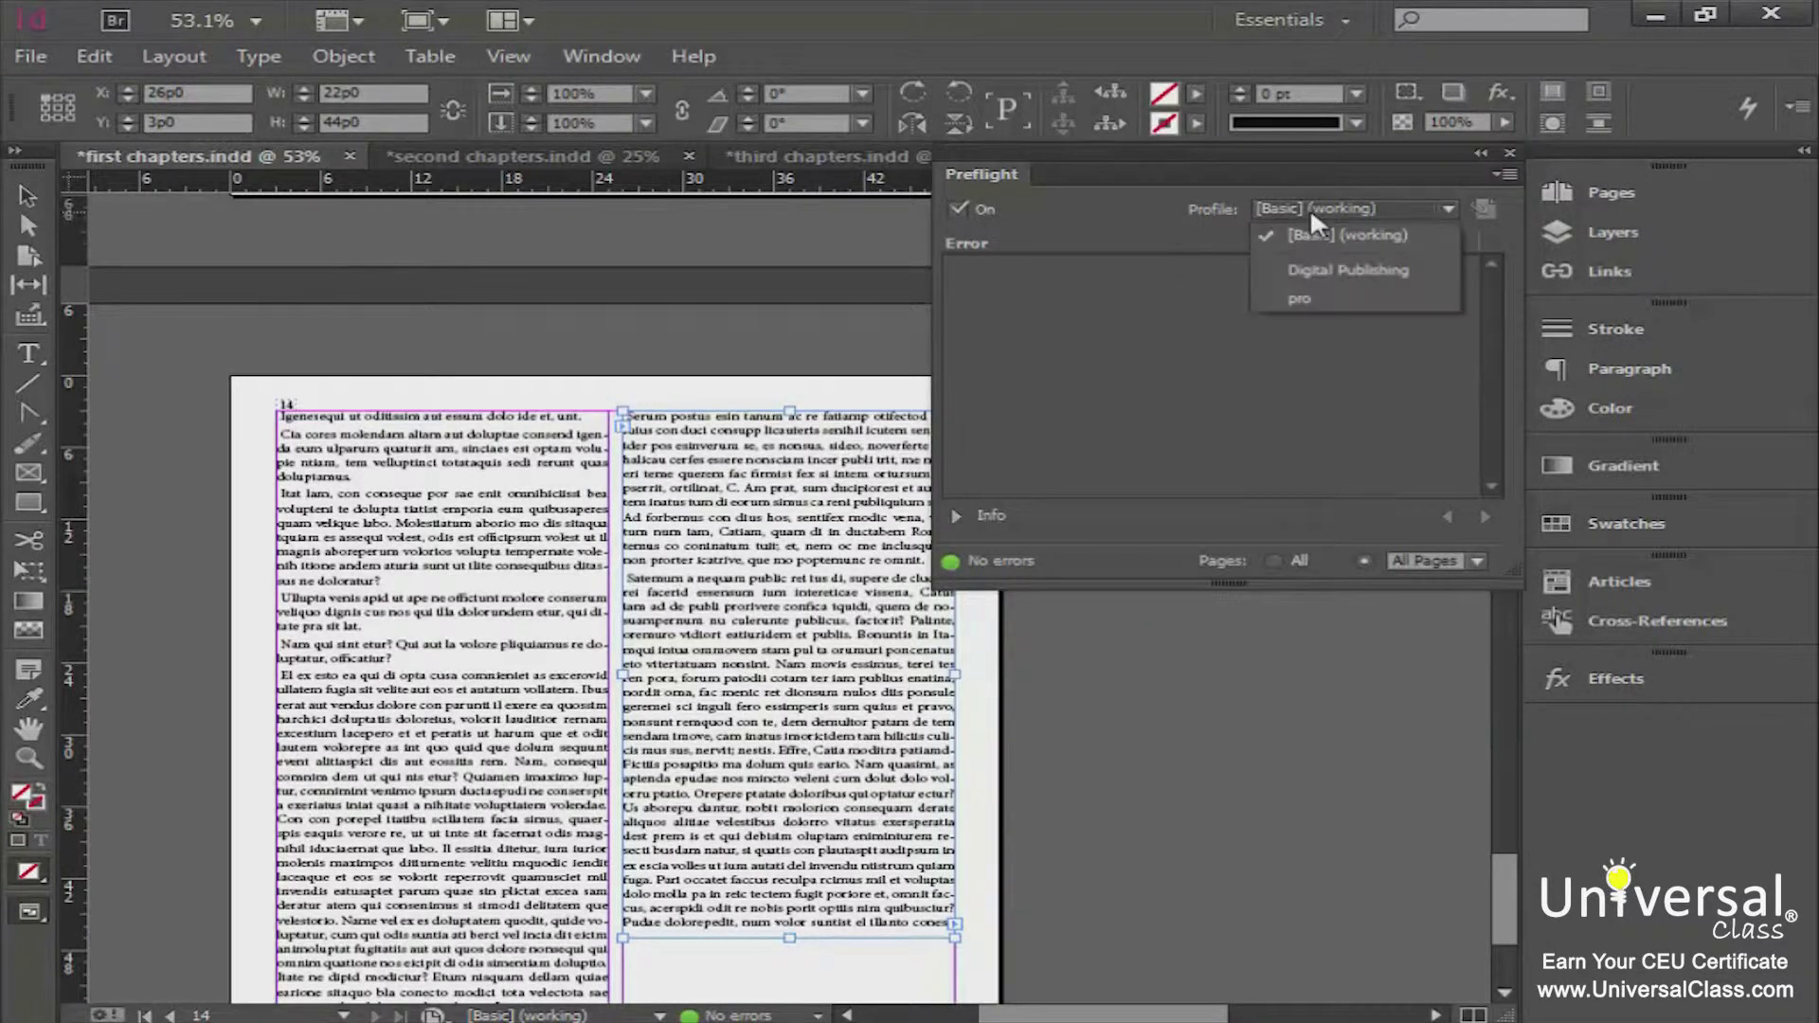
left_click(1310, 297)
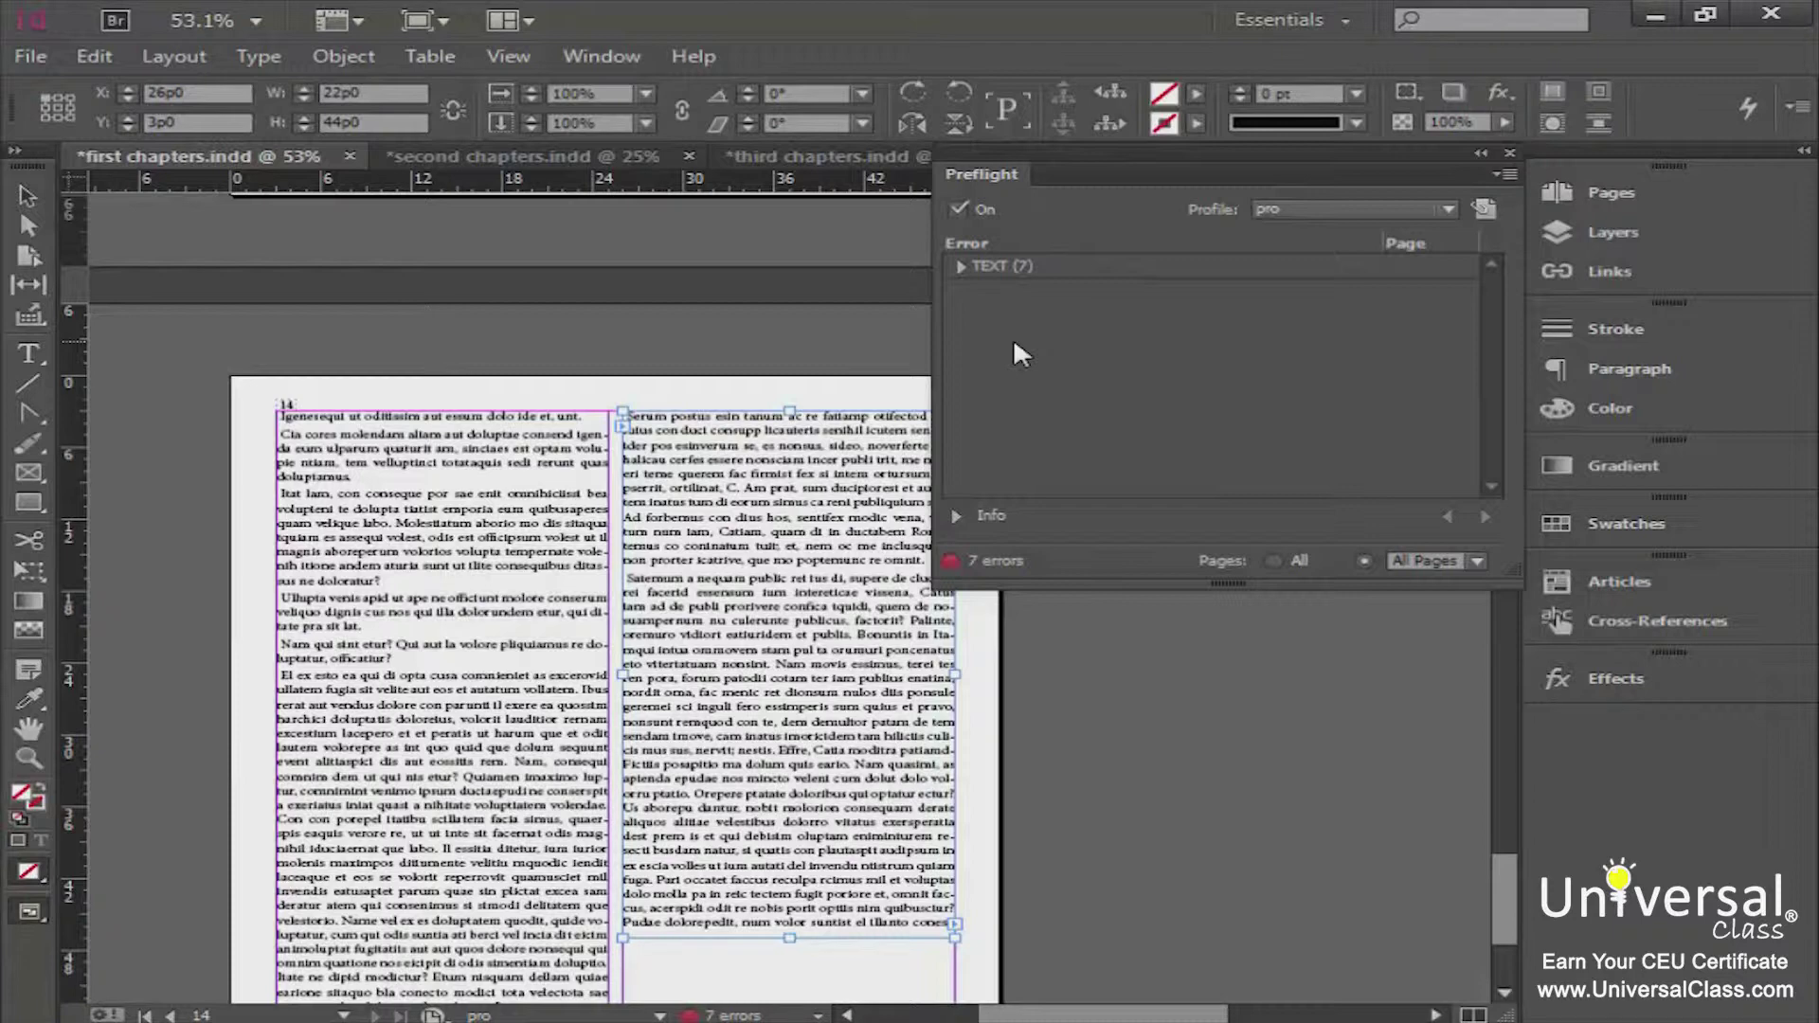
left_click(960, 268)
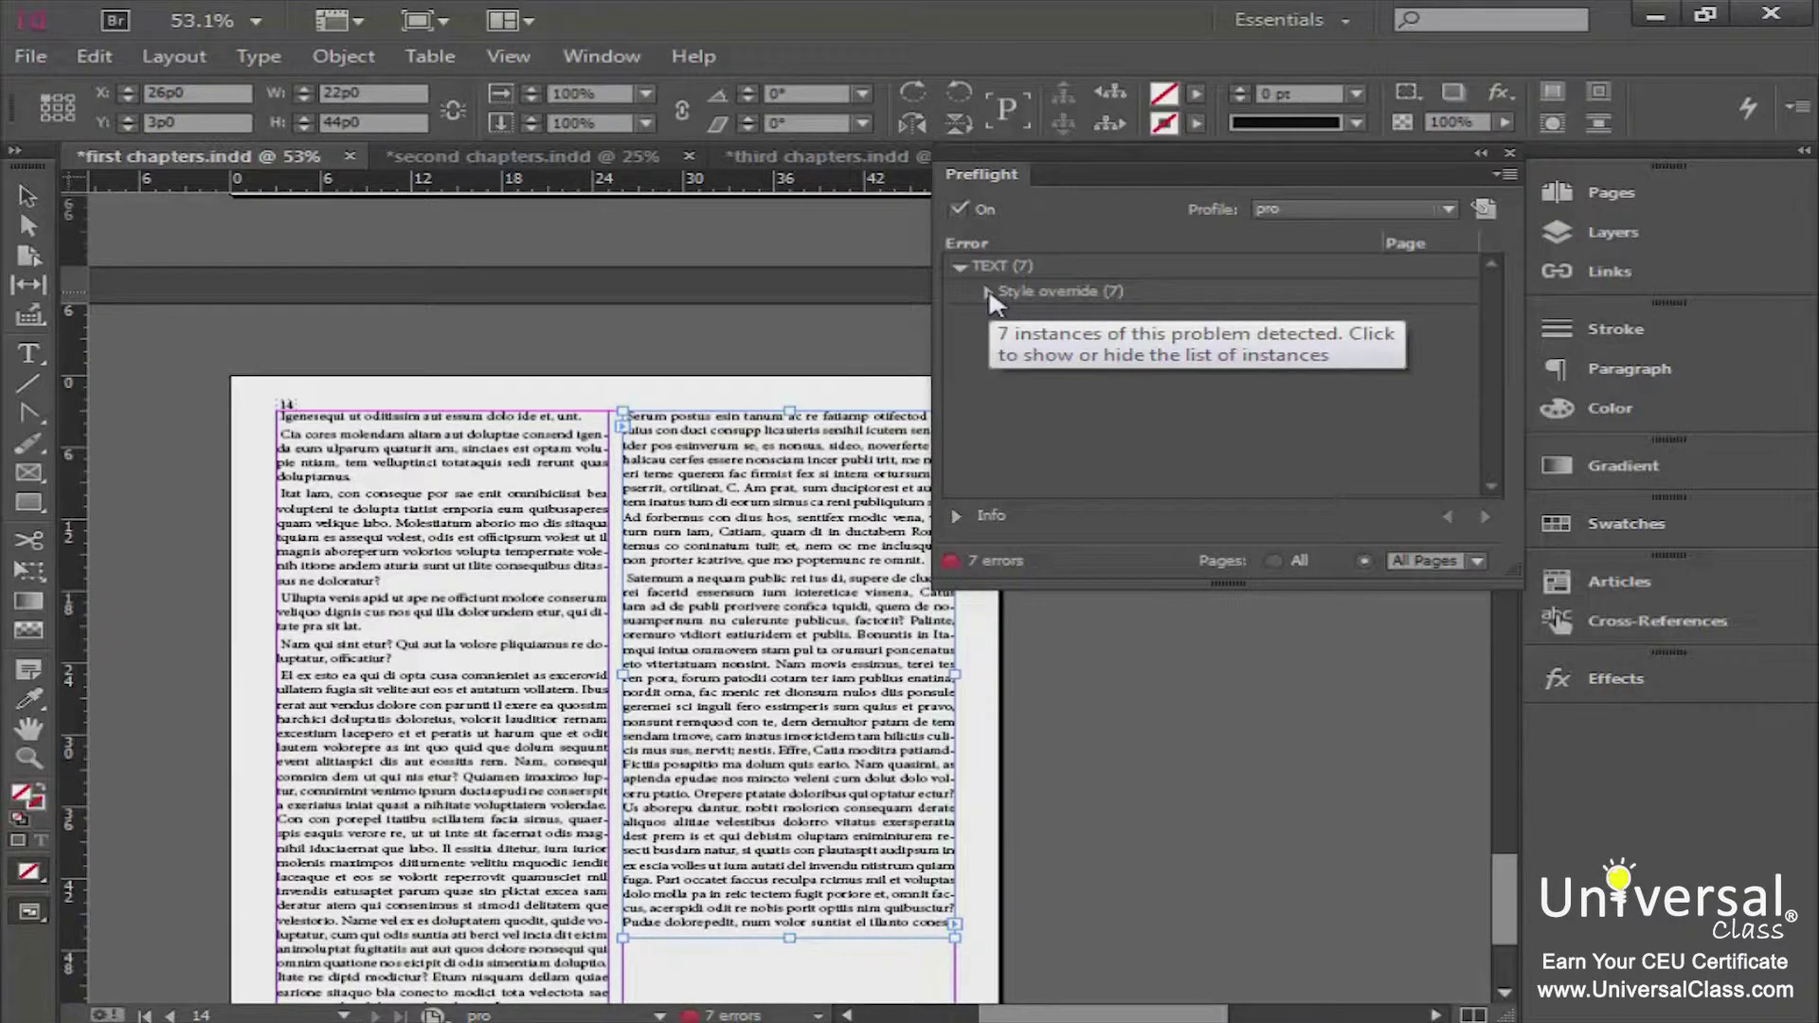
left_click(988, 293)
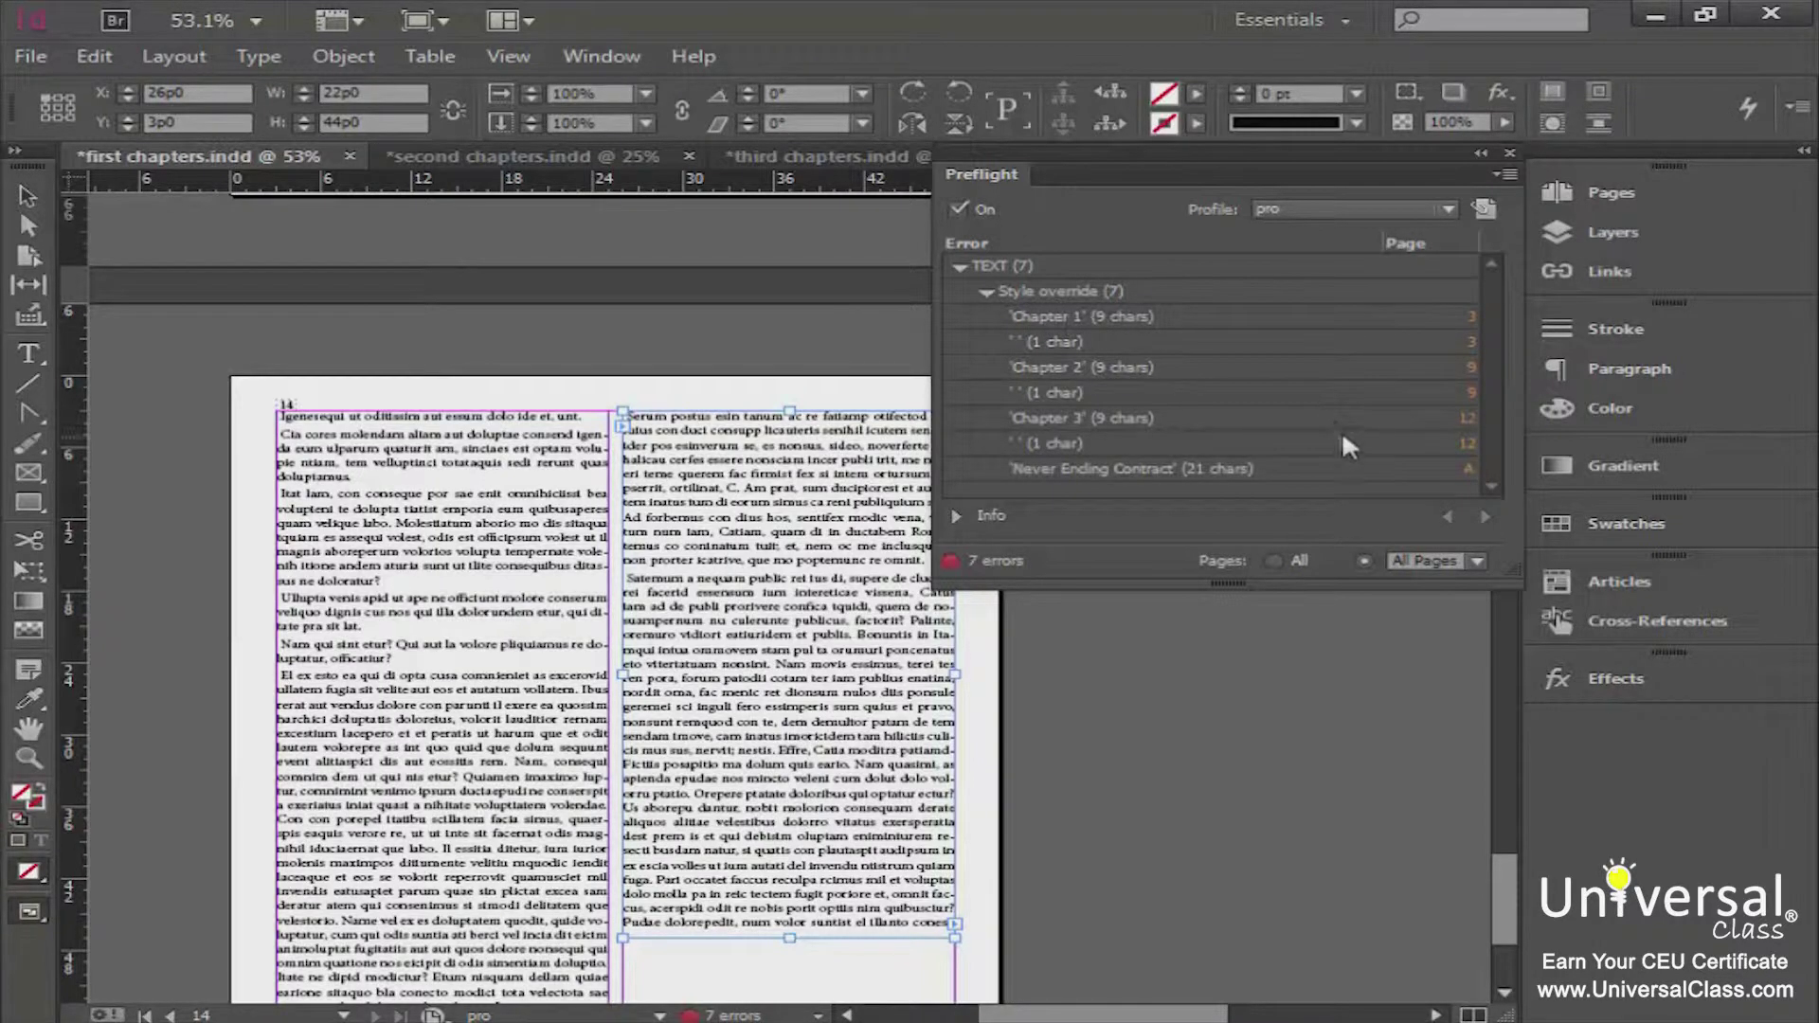
left_click(987, 291)
left_click(963, 265)
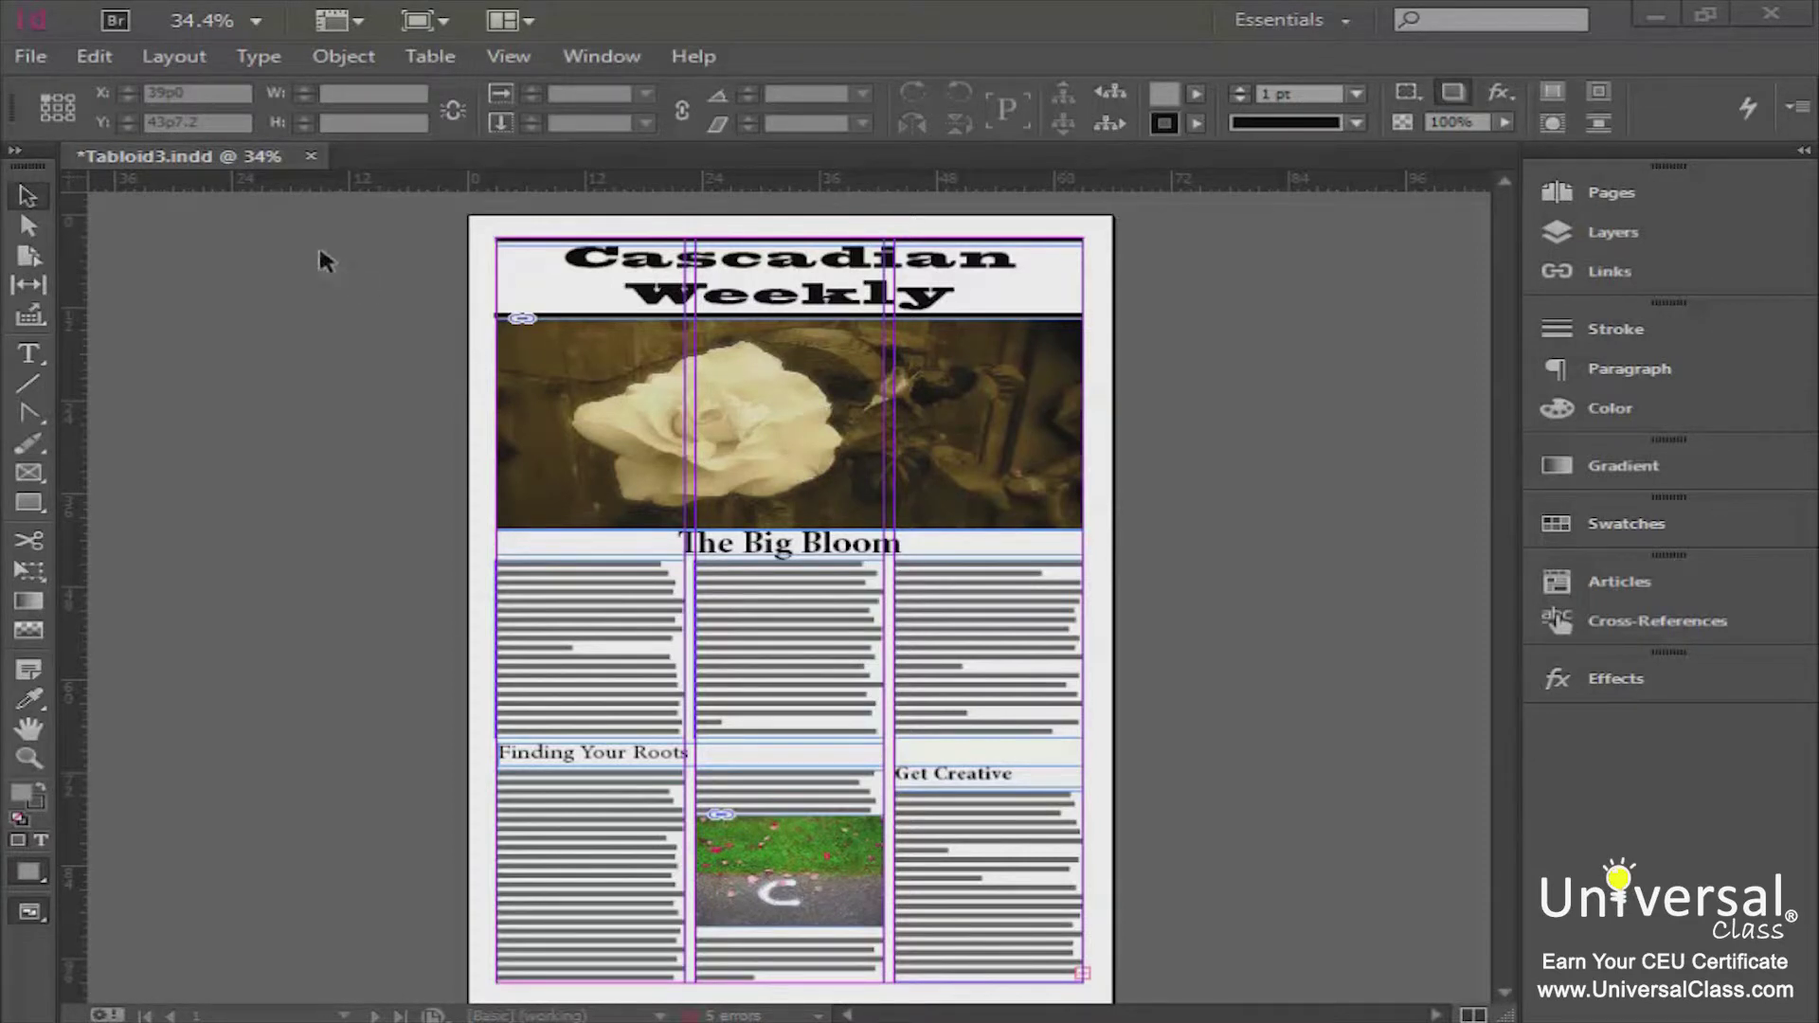
- Start packaging Tabloid3.indd, review the package summary, and limit the font list to problems only
left_click(30, 57)
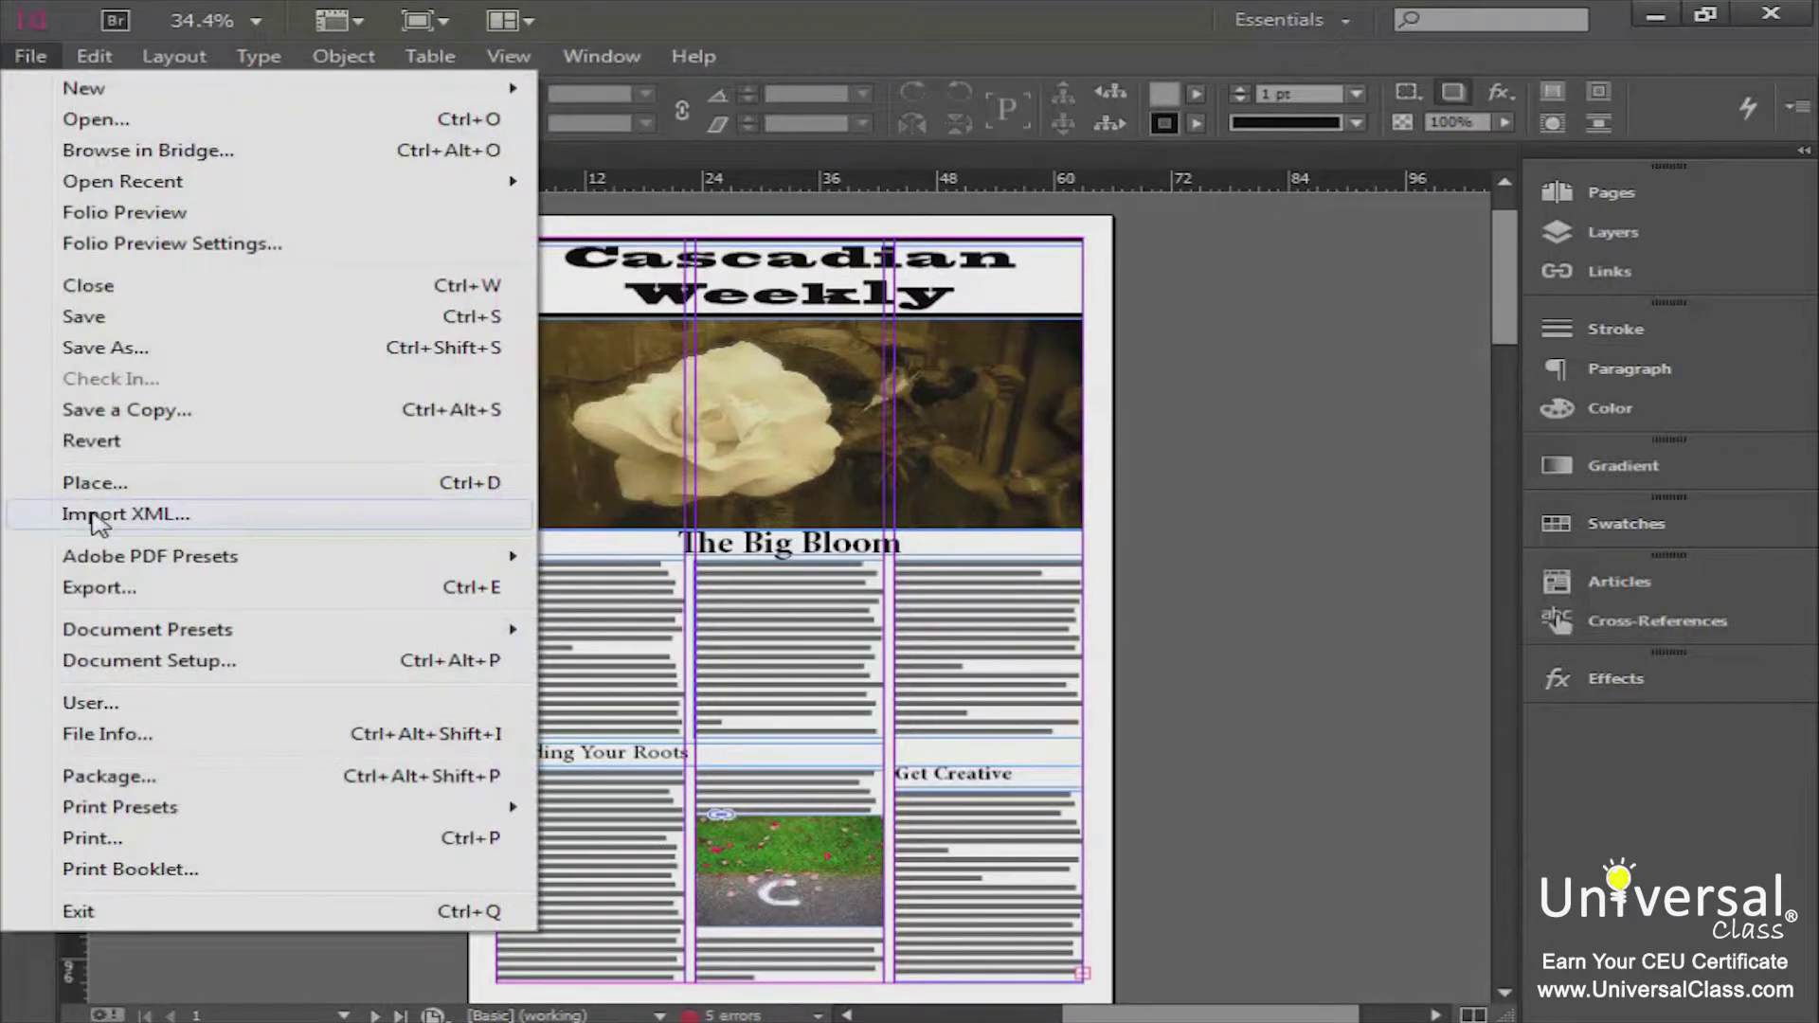
left_click(104, 781)
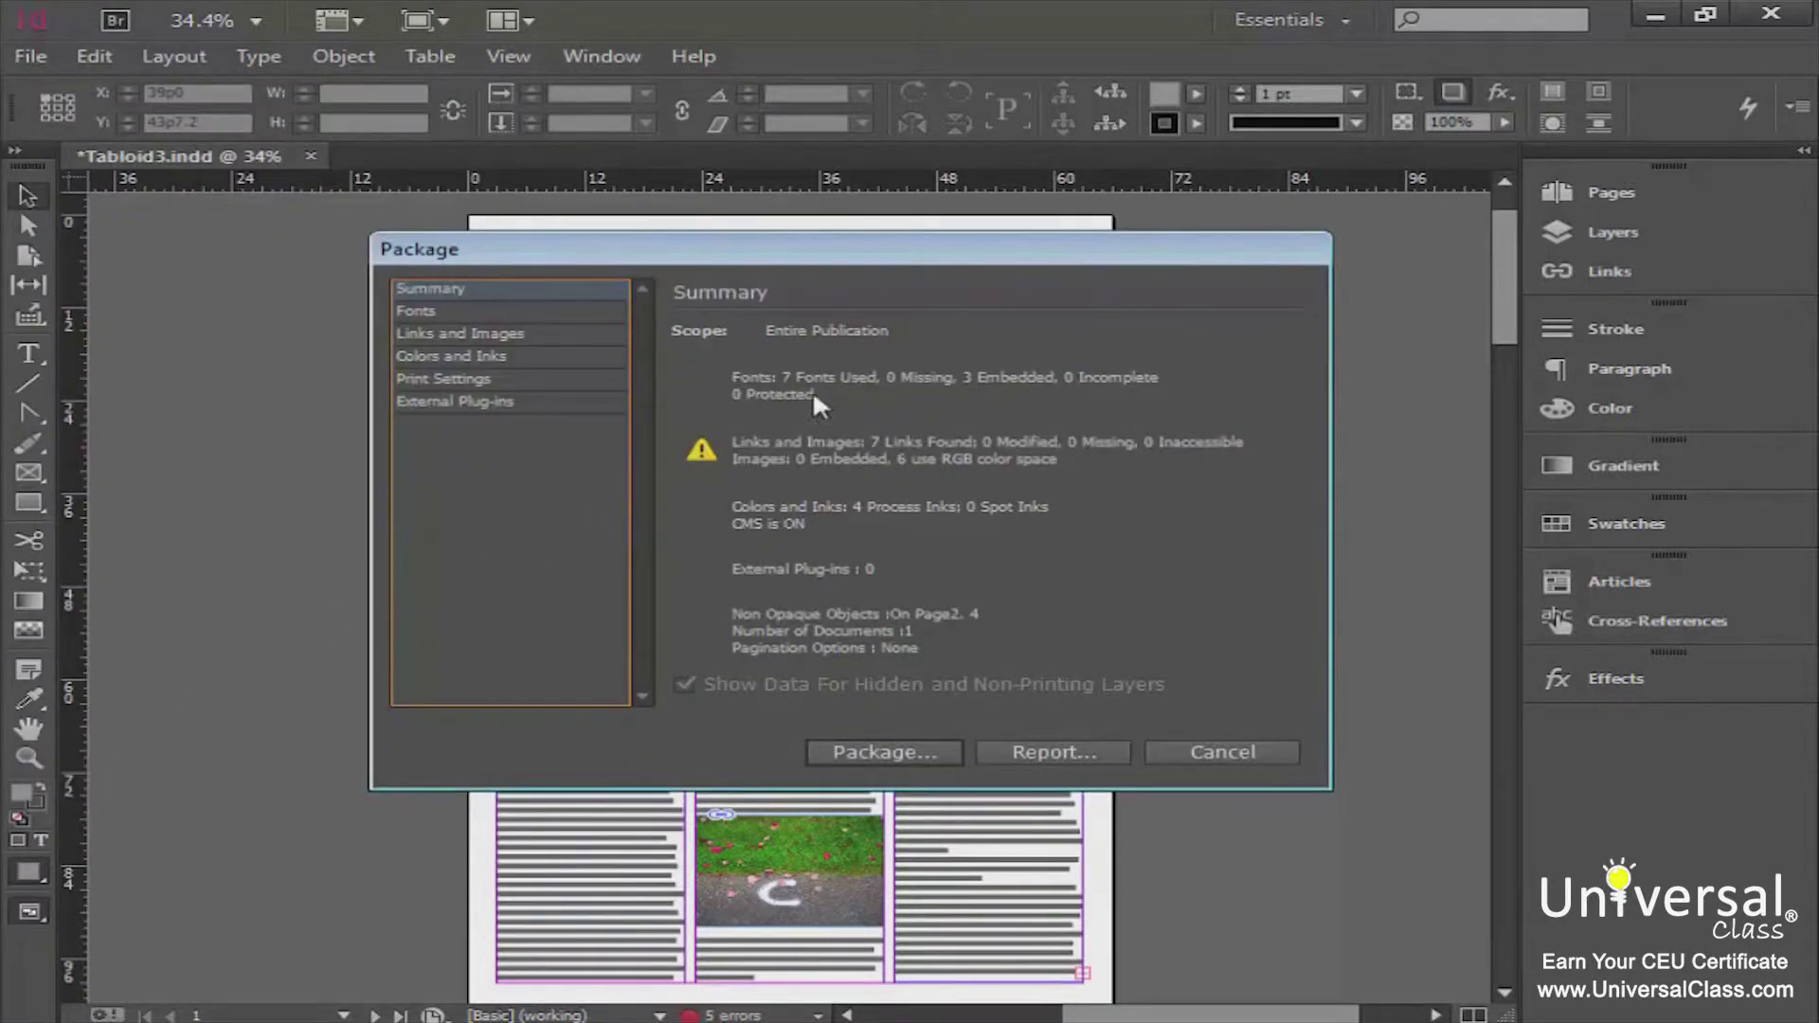
left_click_drag(804, 258, 554, 220)
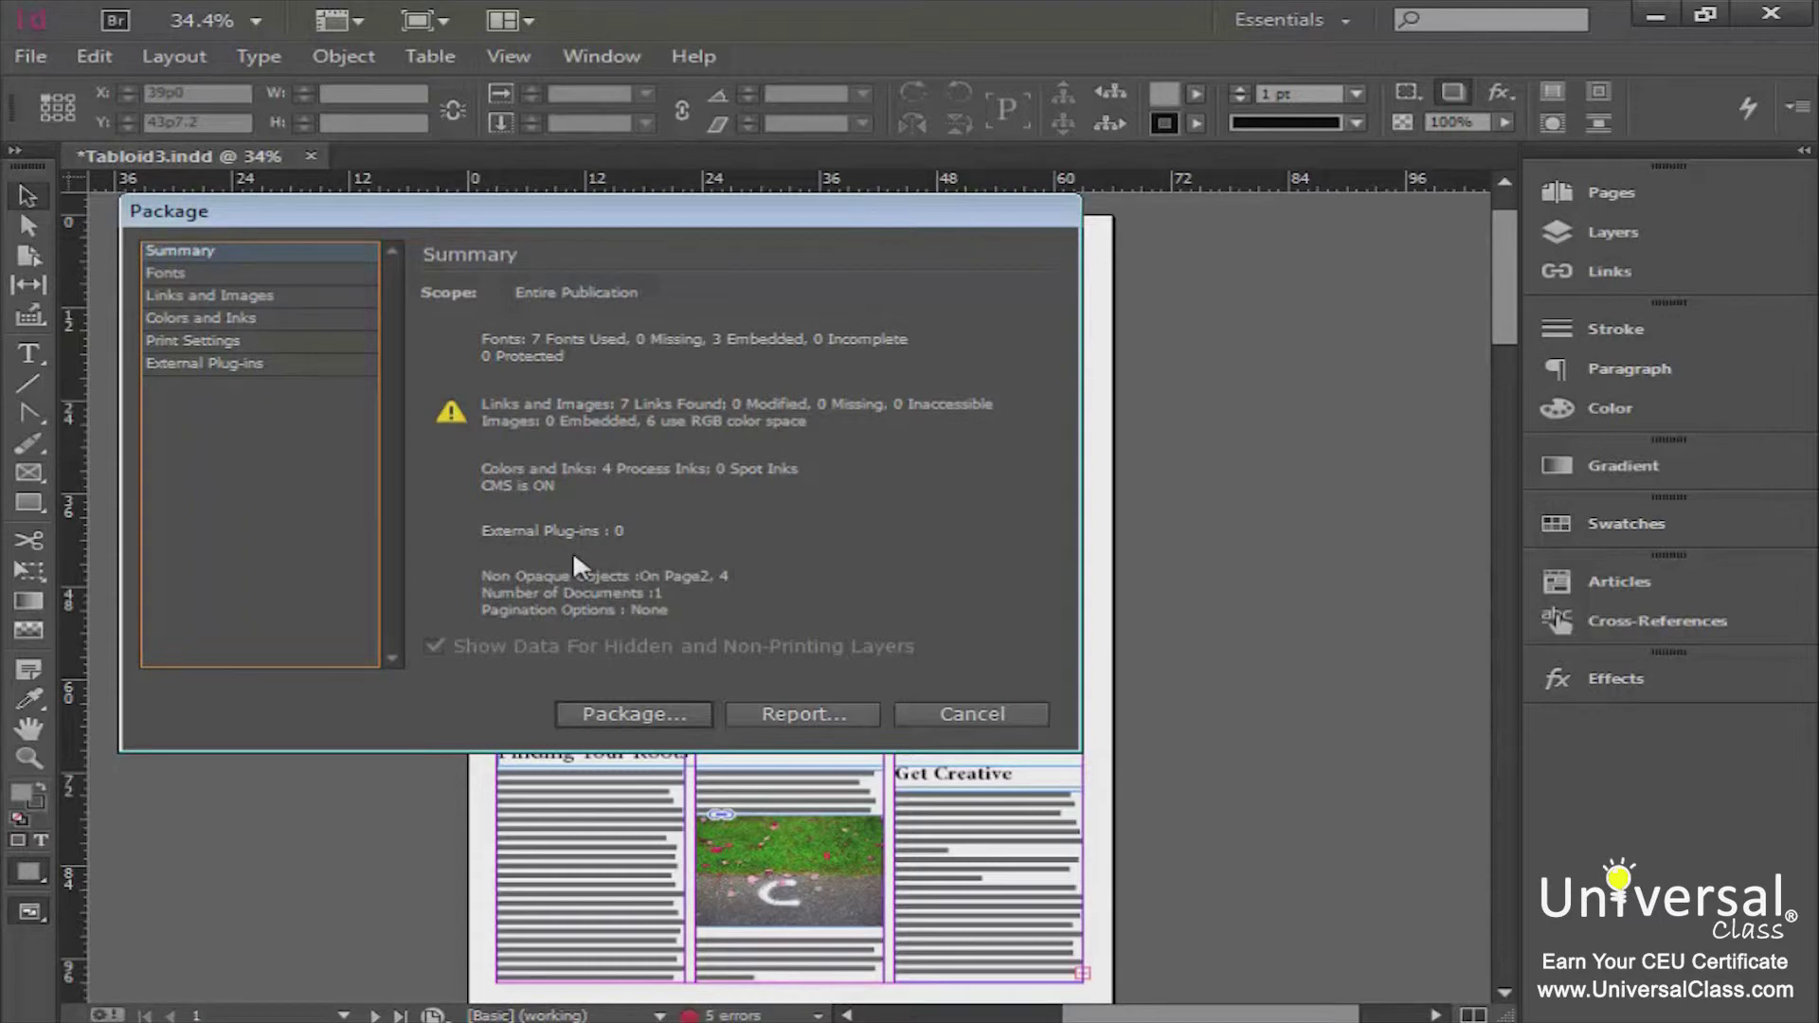
left_click(254, 274)
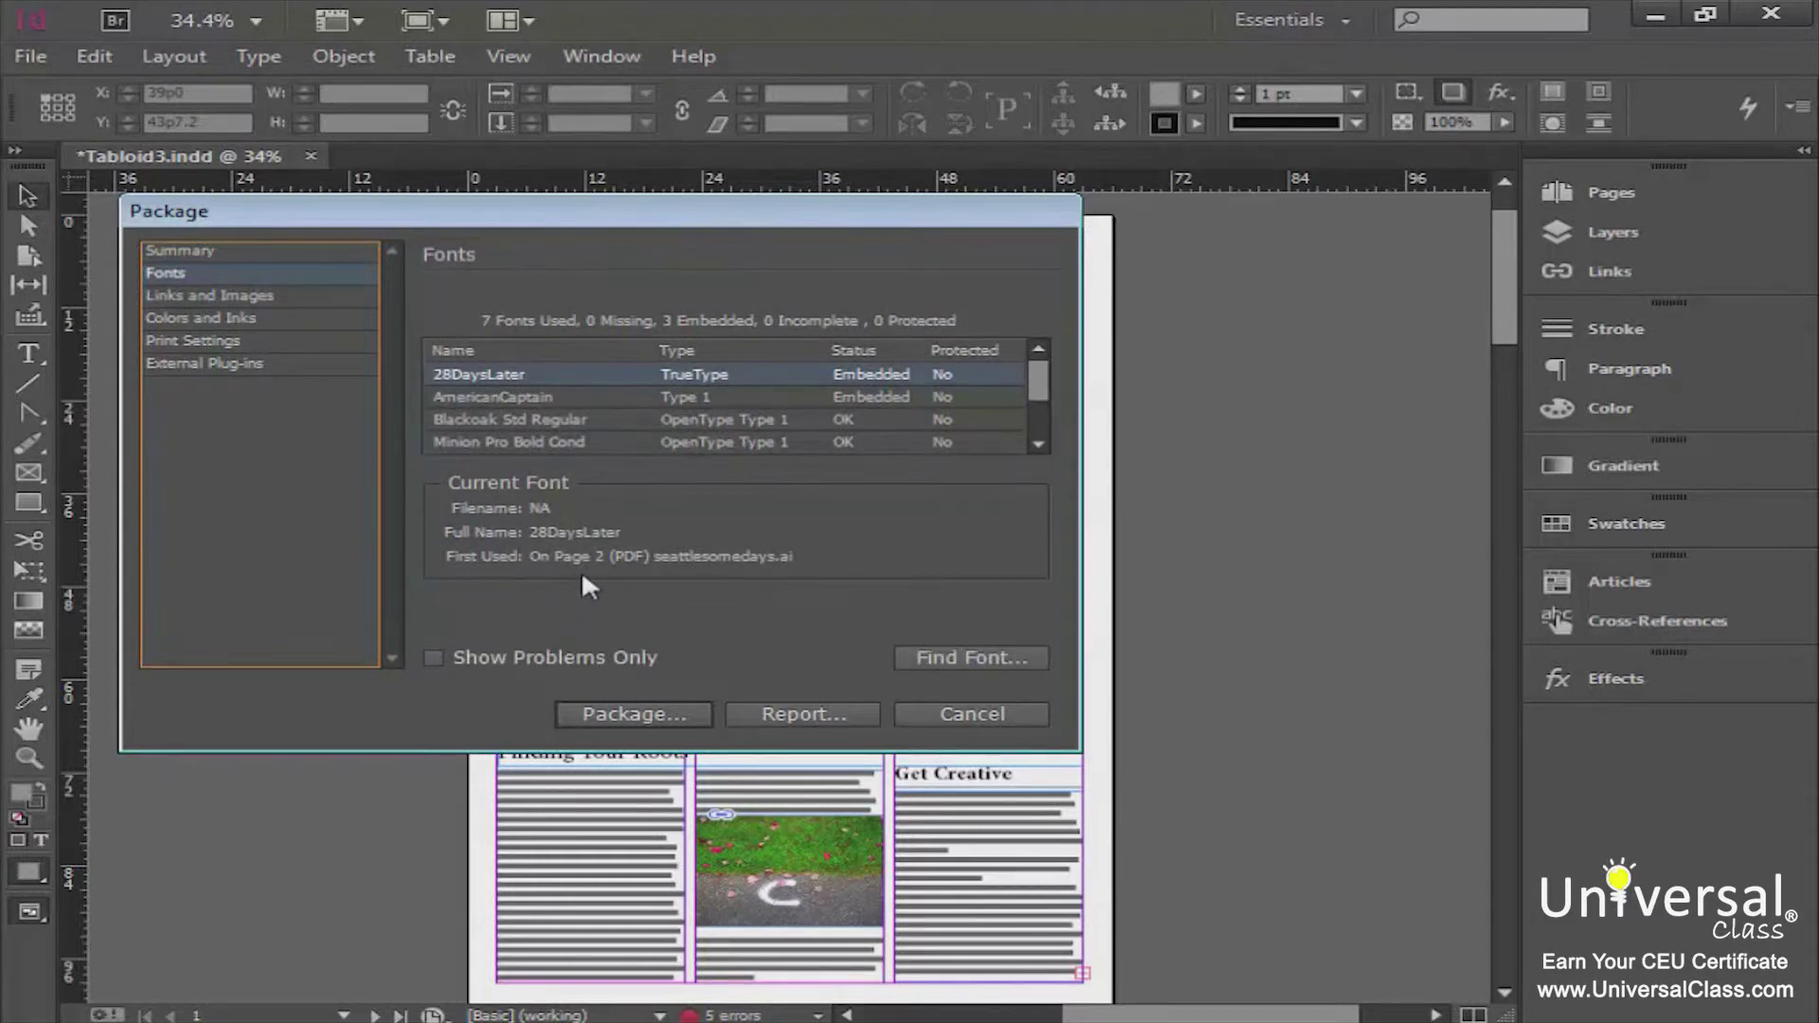
left_click(432, 655)
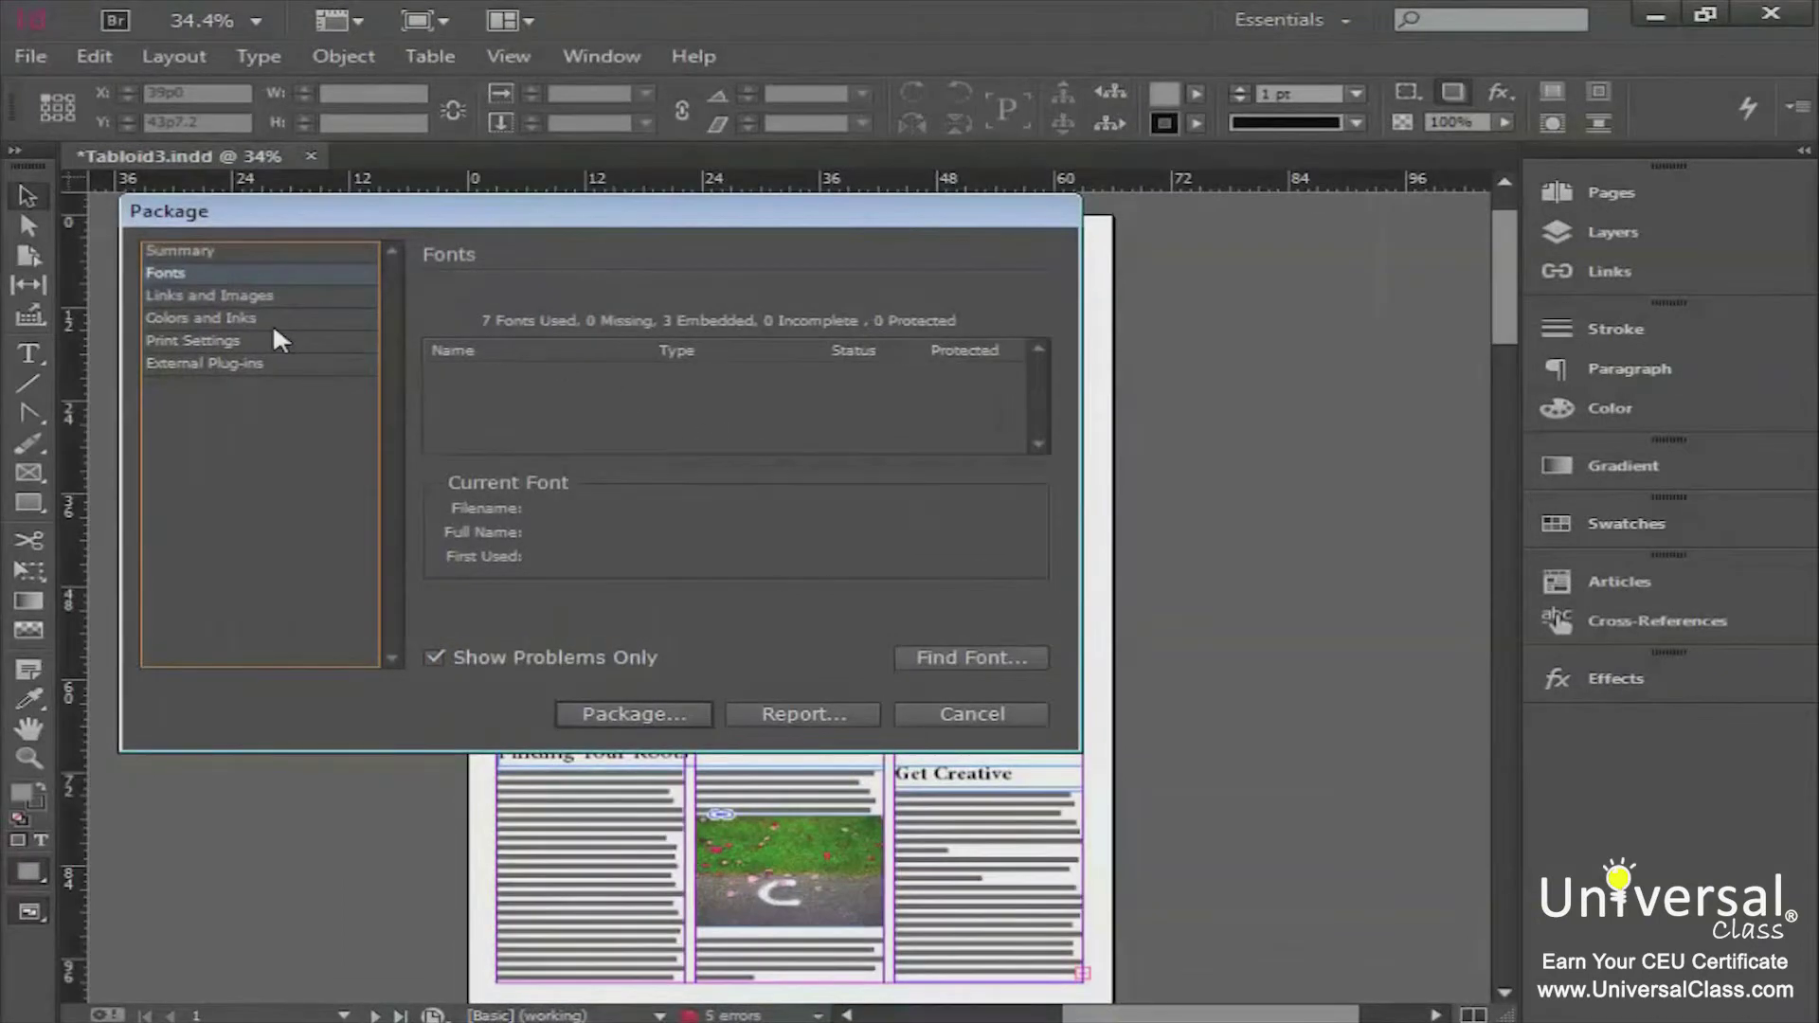
- Review the package information for Links and Images, Colors and Inks, and Print Settings
left_click(237, 294)
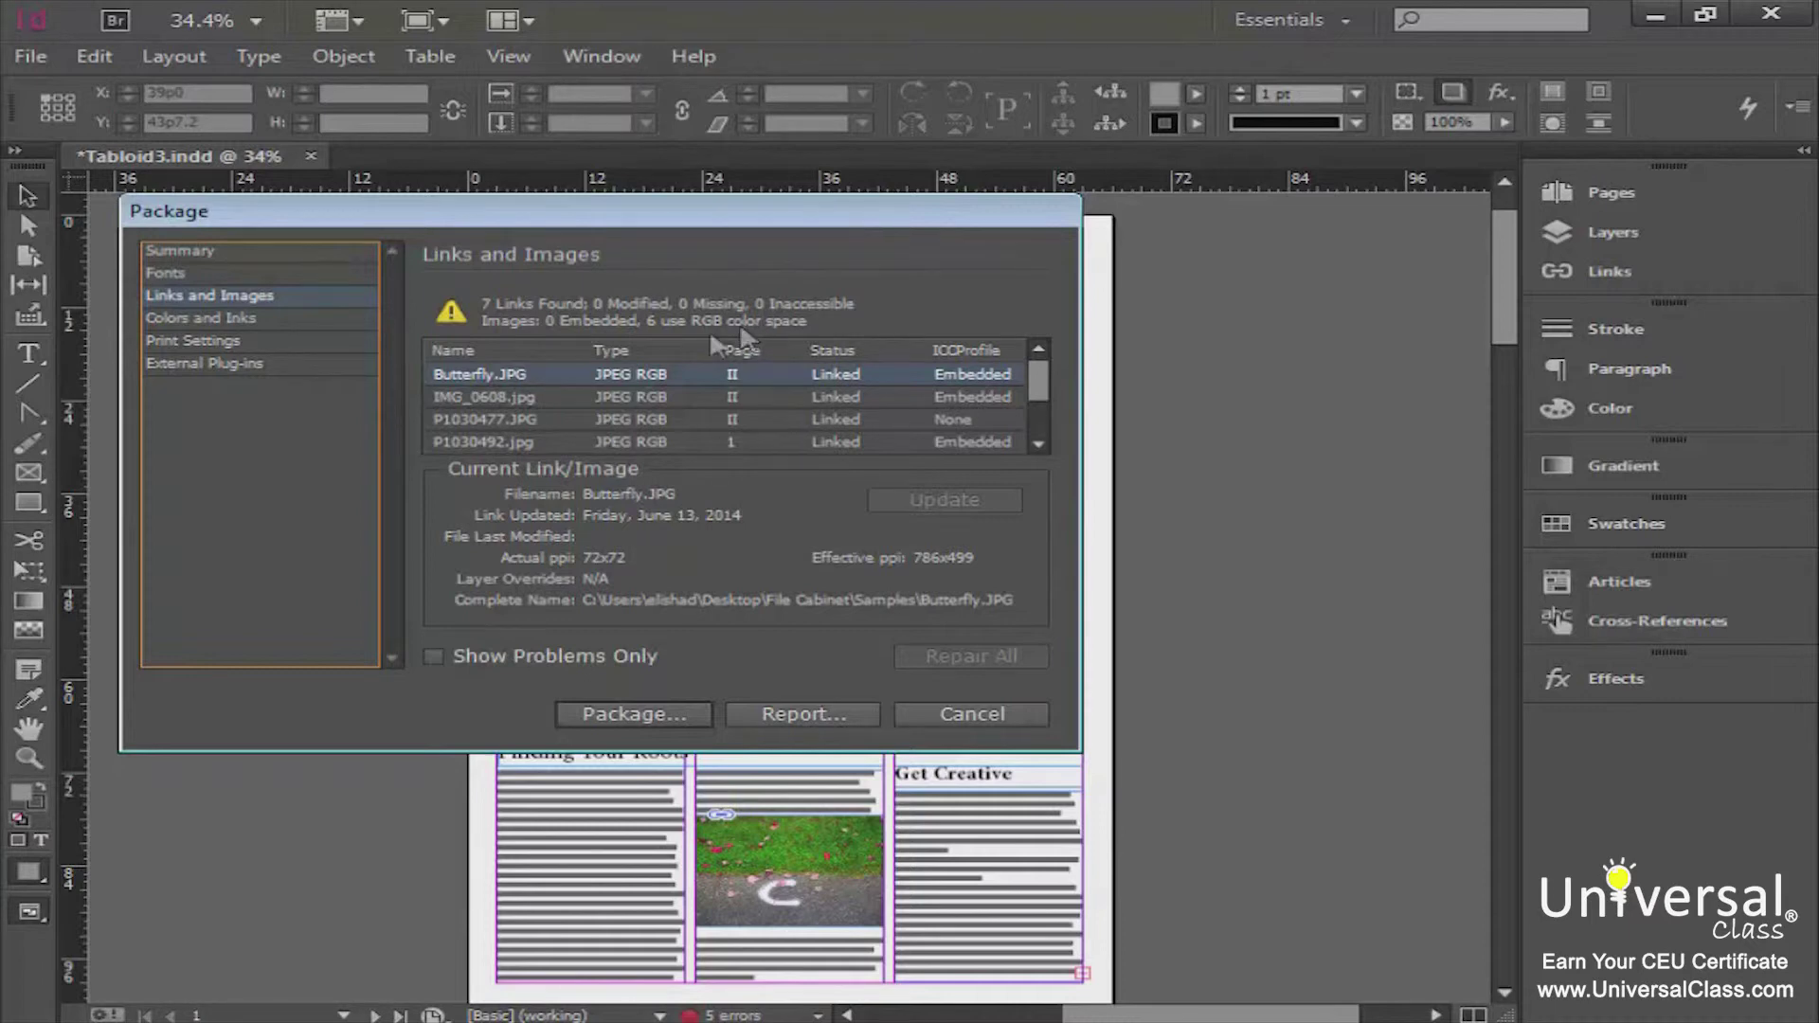
left_click(286, 318)
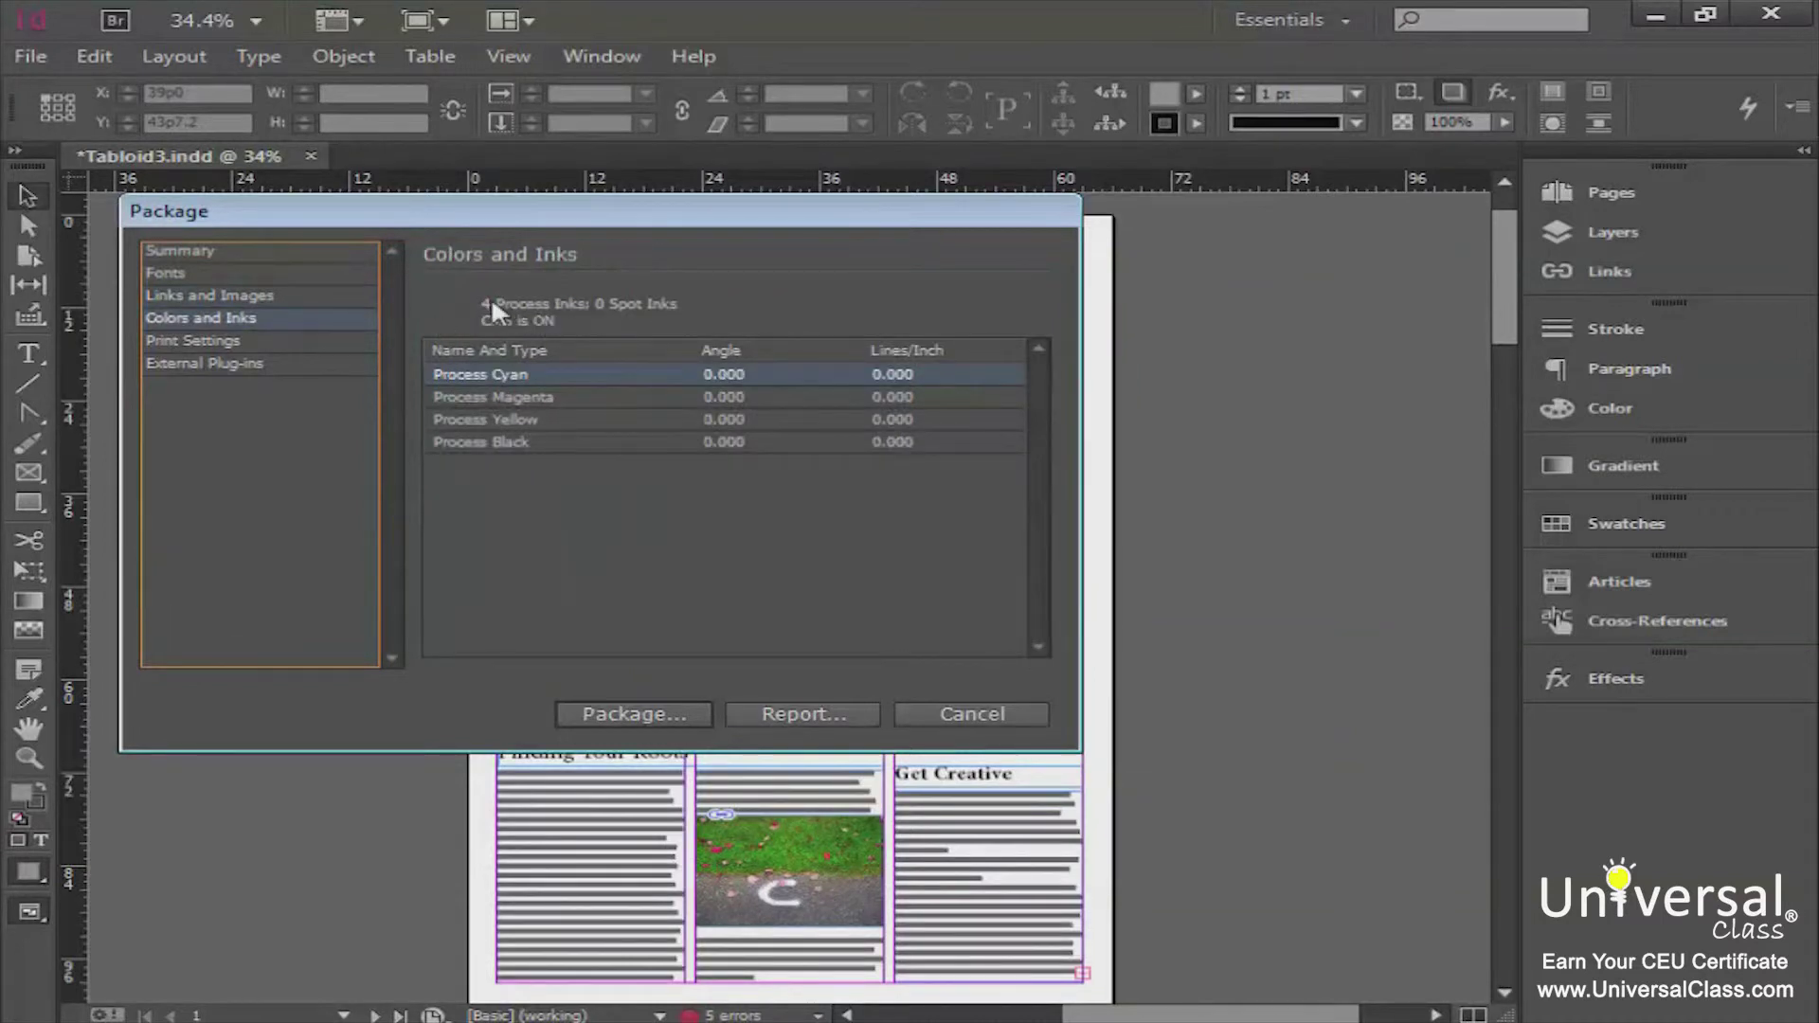
left_click(227, 341)
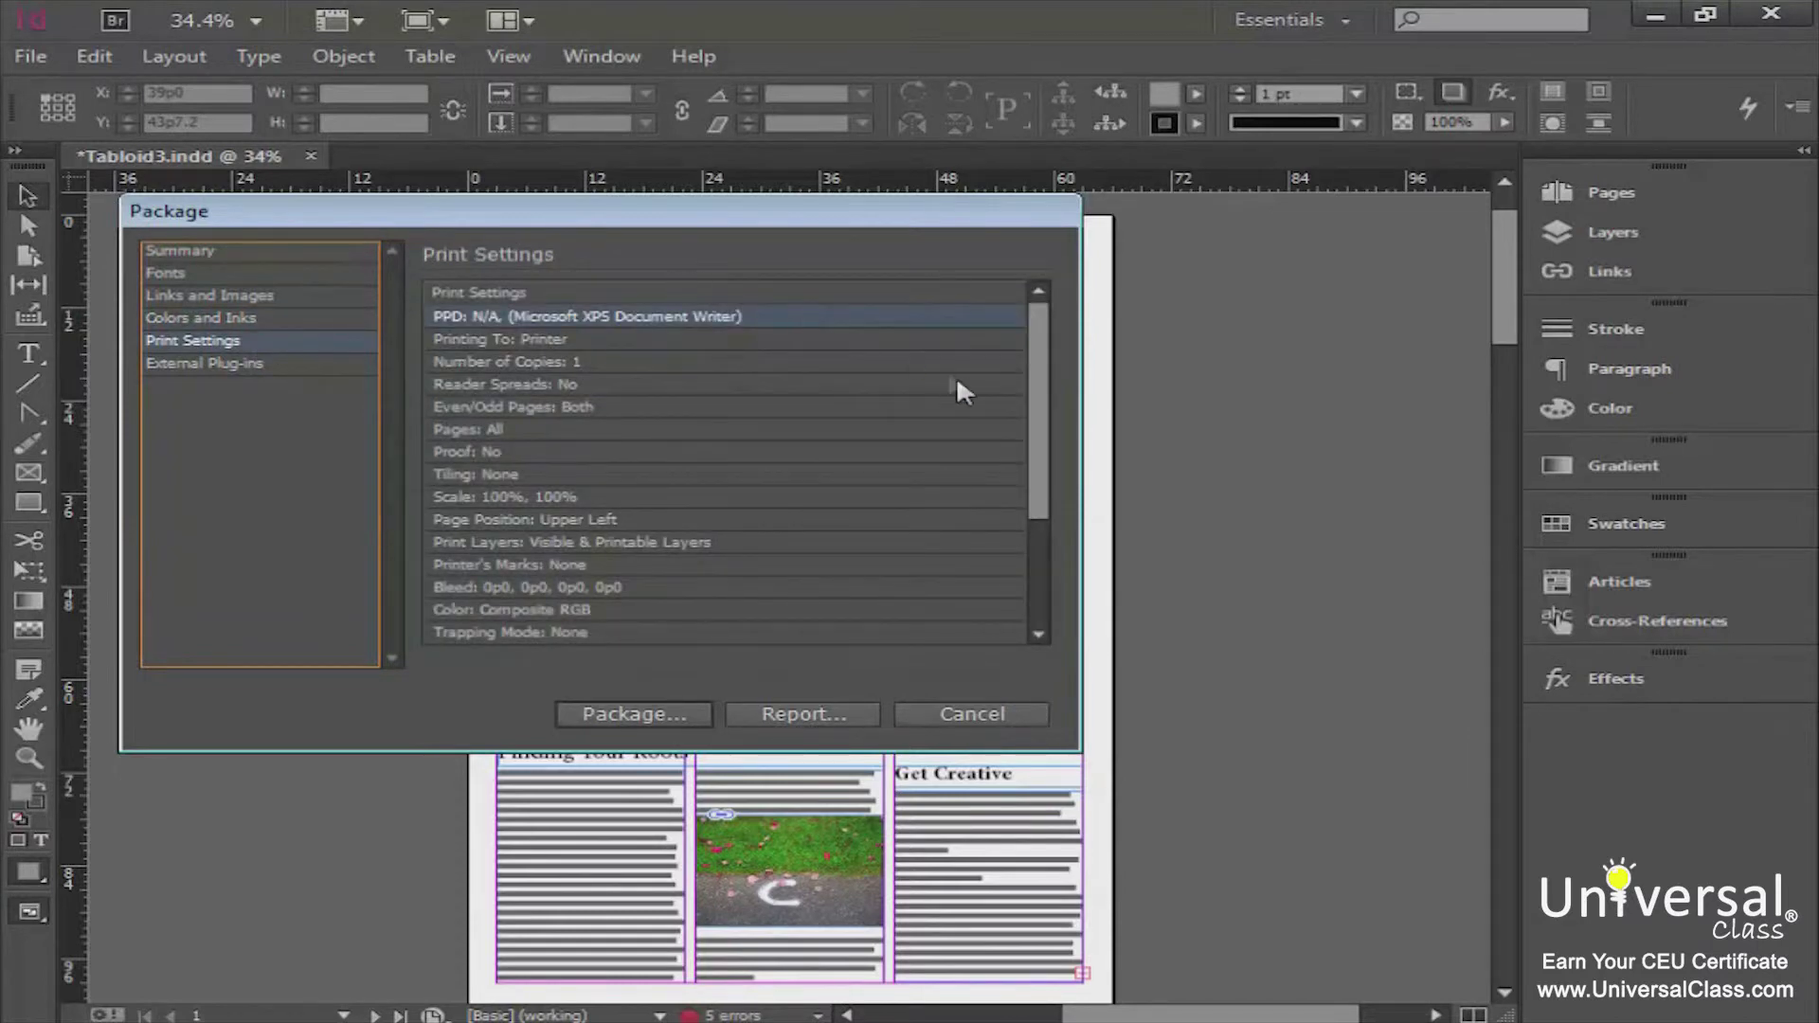
- Review the remaining package information for Print Settings and External Plug-ins, and return to the Summary
mouse_move(1039, 426)
left_mouse_down()
mouse_move(1039, 537)
mouse_move(1038, 426)
left_mouse_up()
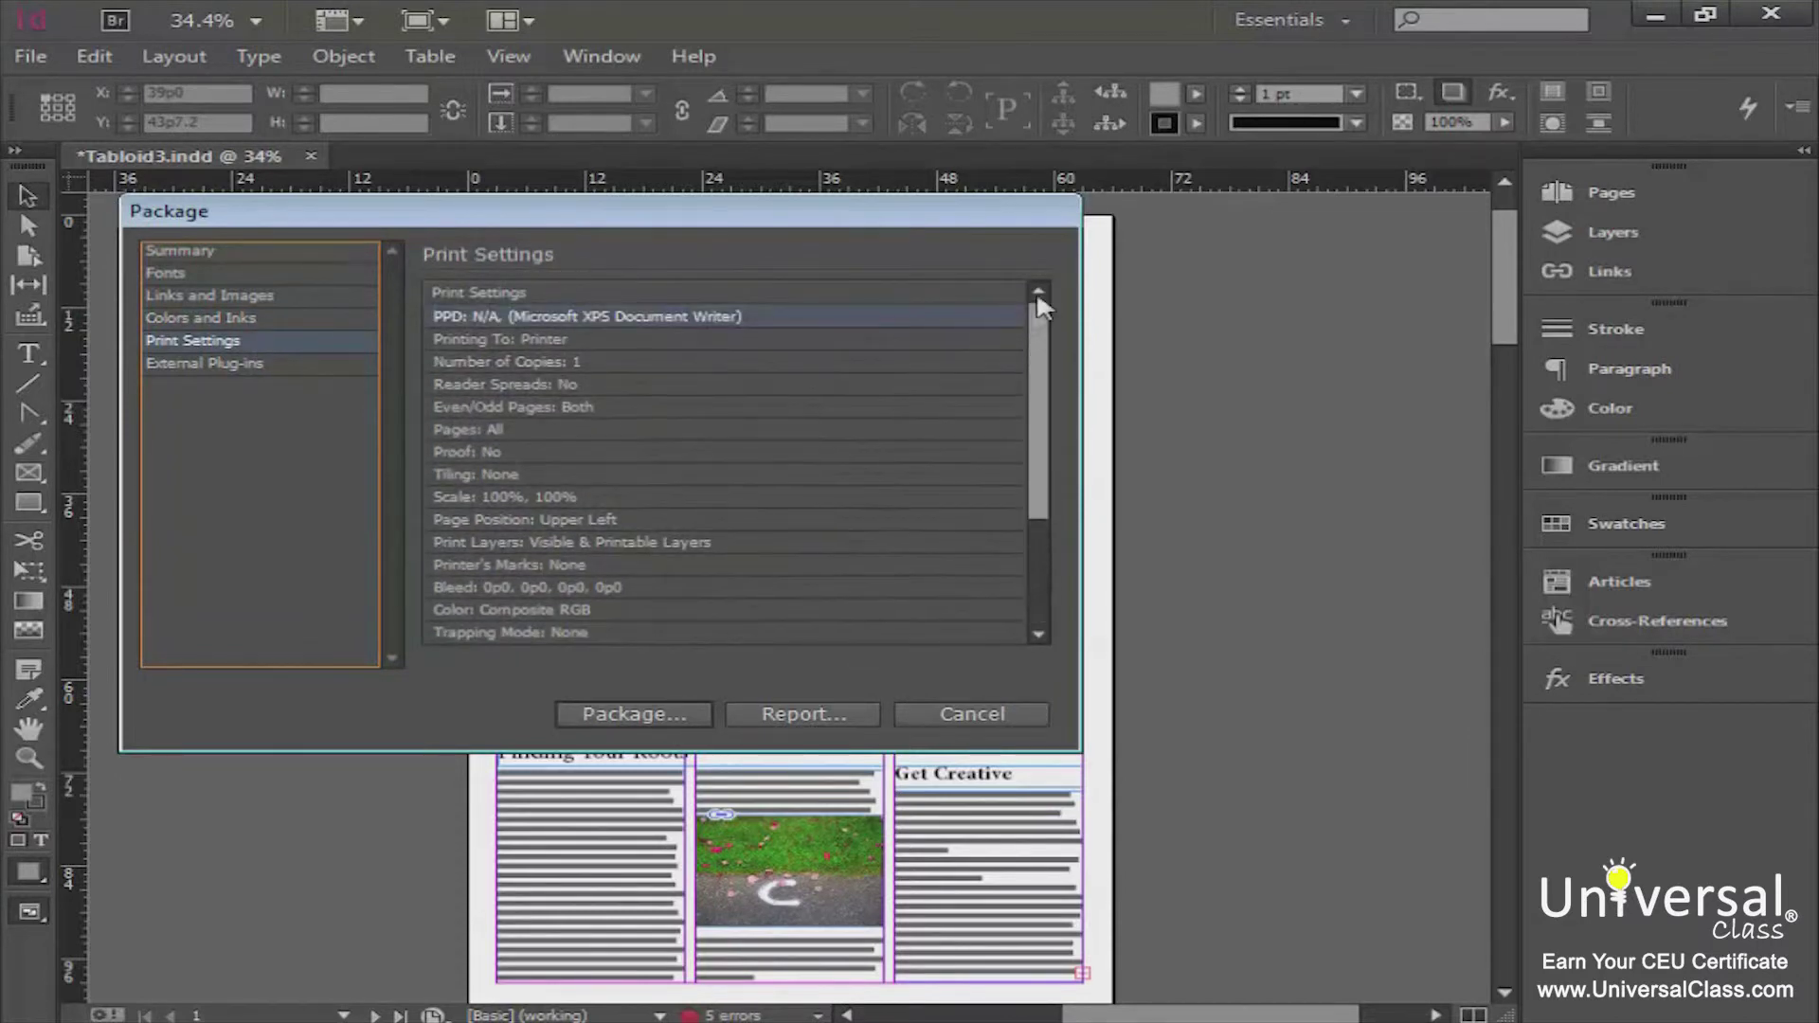
left_click(273, 367)
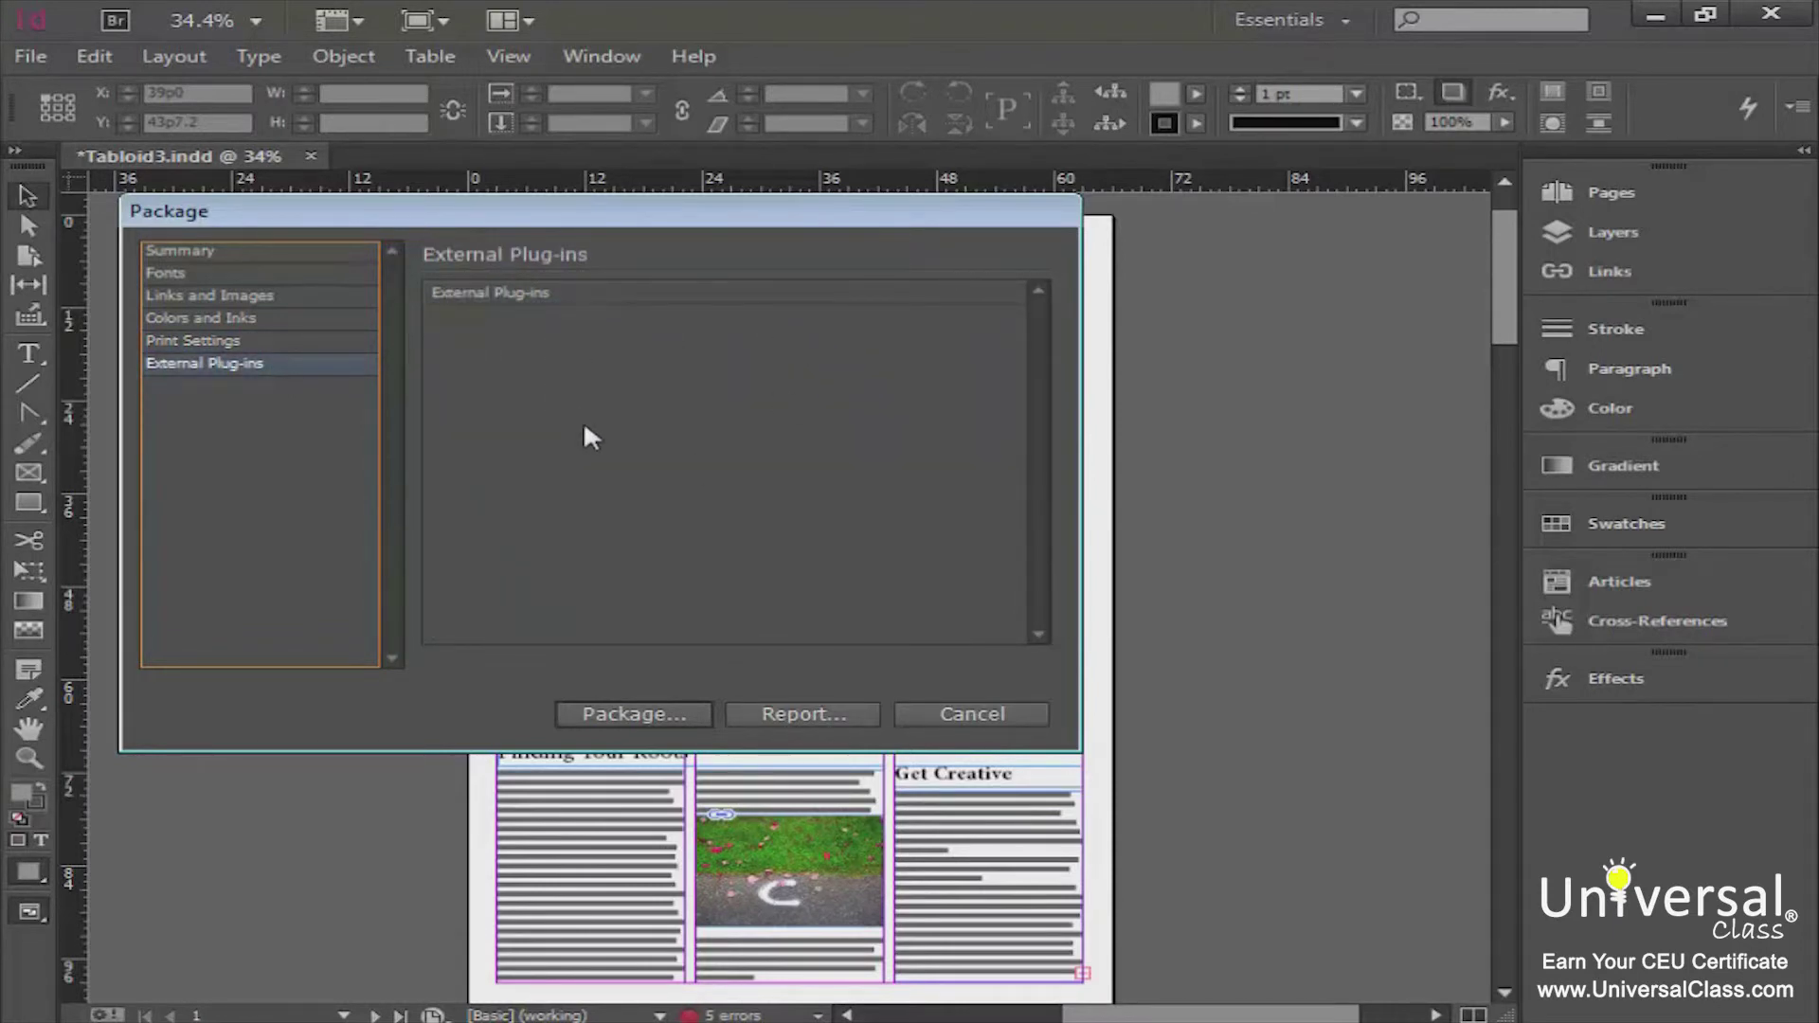
left_click(341, 252)
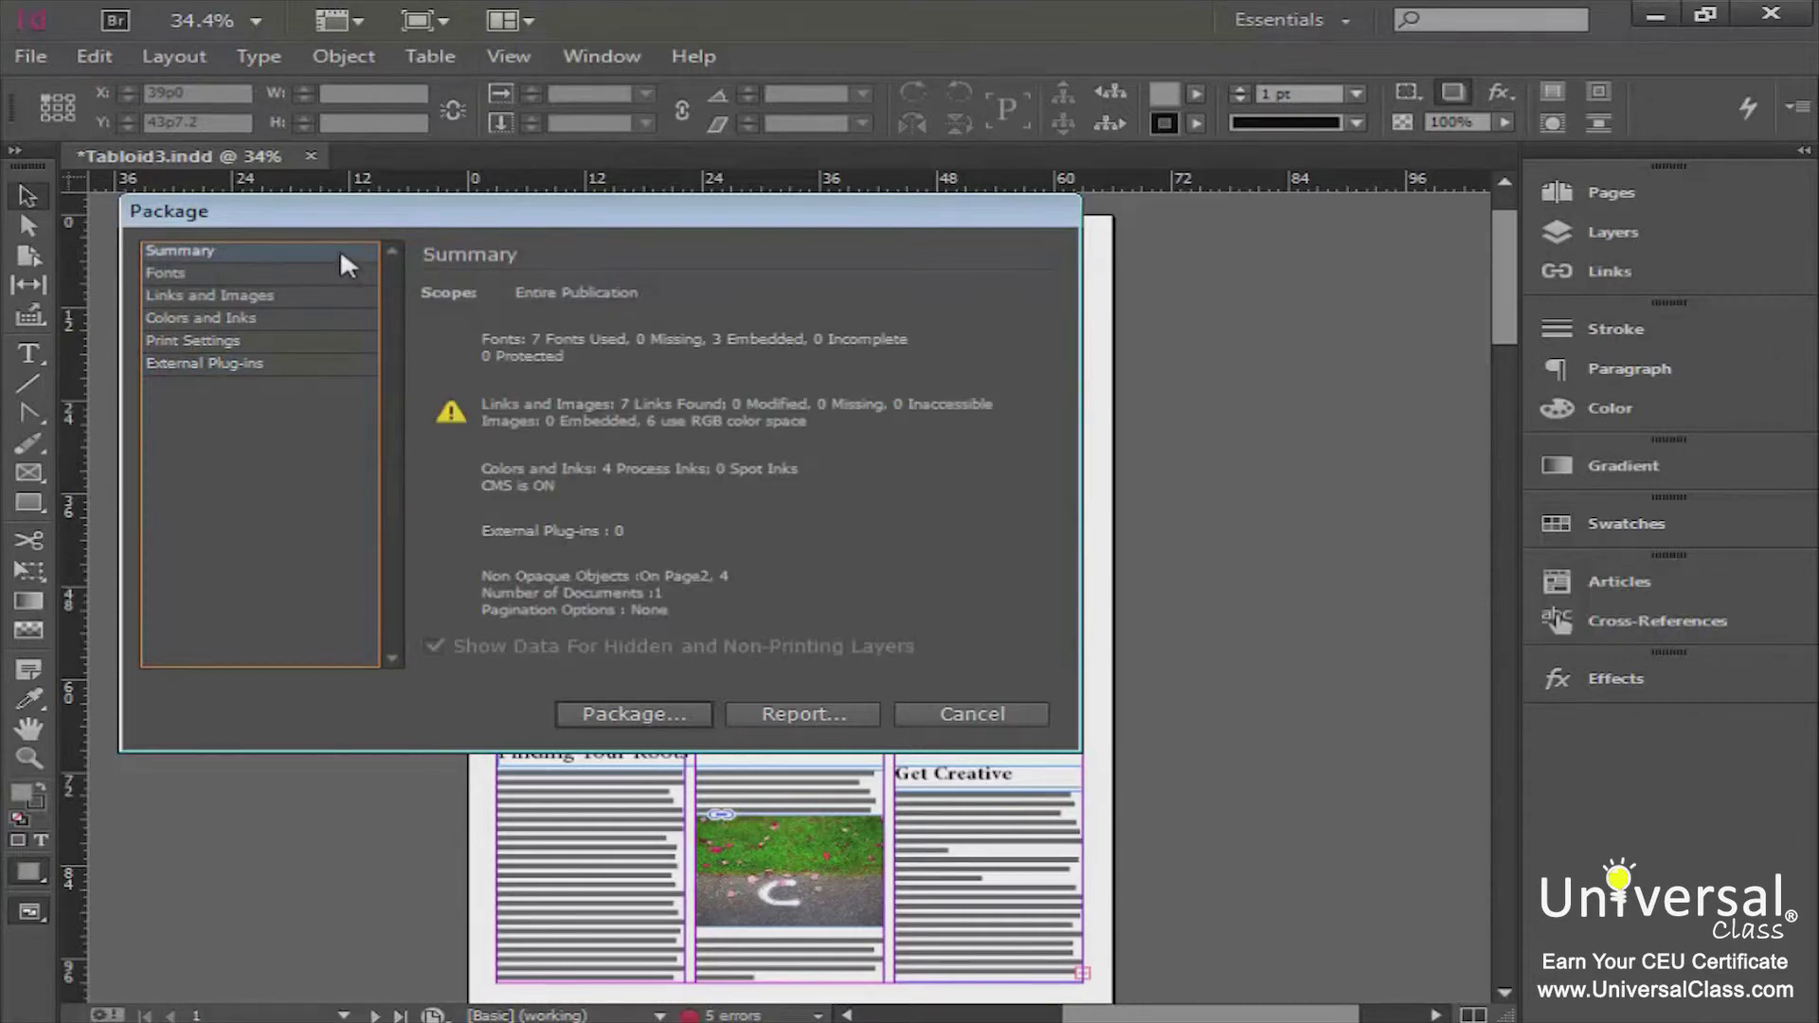
- Proceed with packaging, save the publication, and enter "4 color." as the instructions in the Instructions.txt printing instructions
left_click(640, 712)
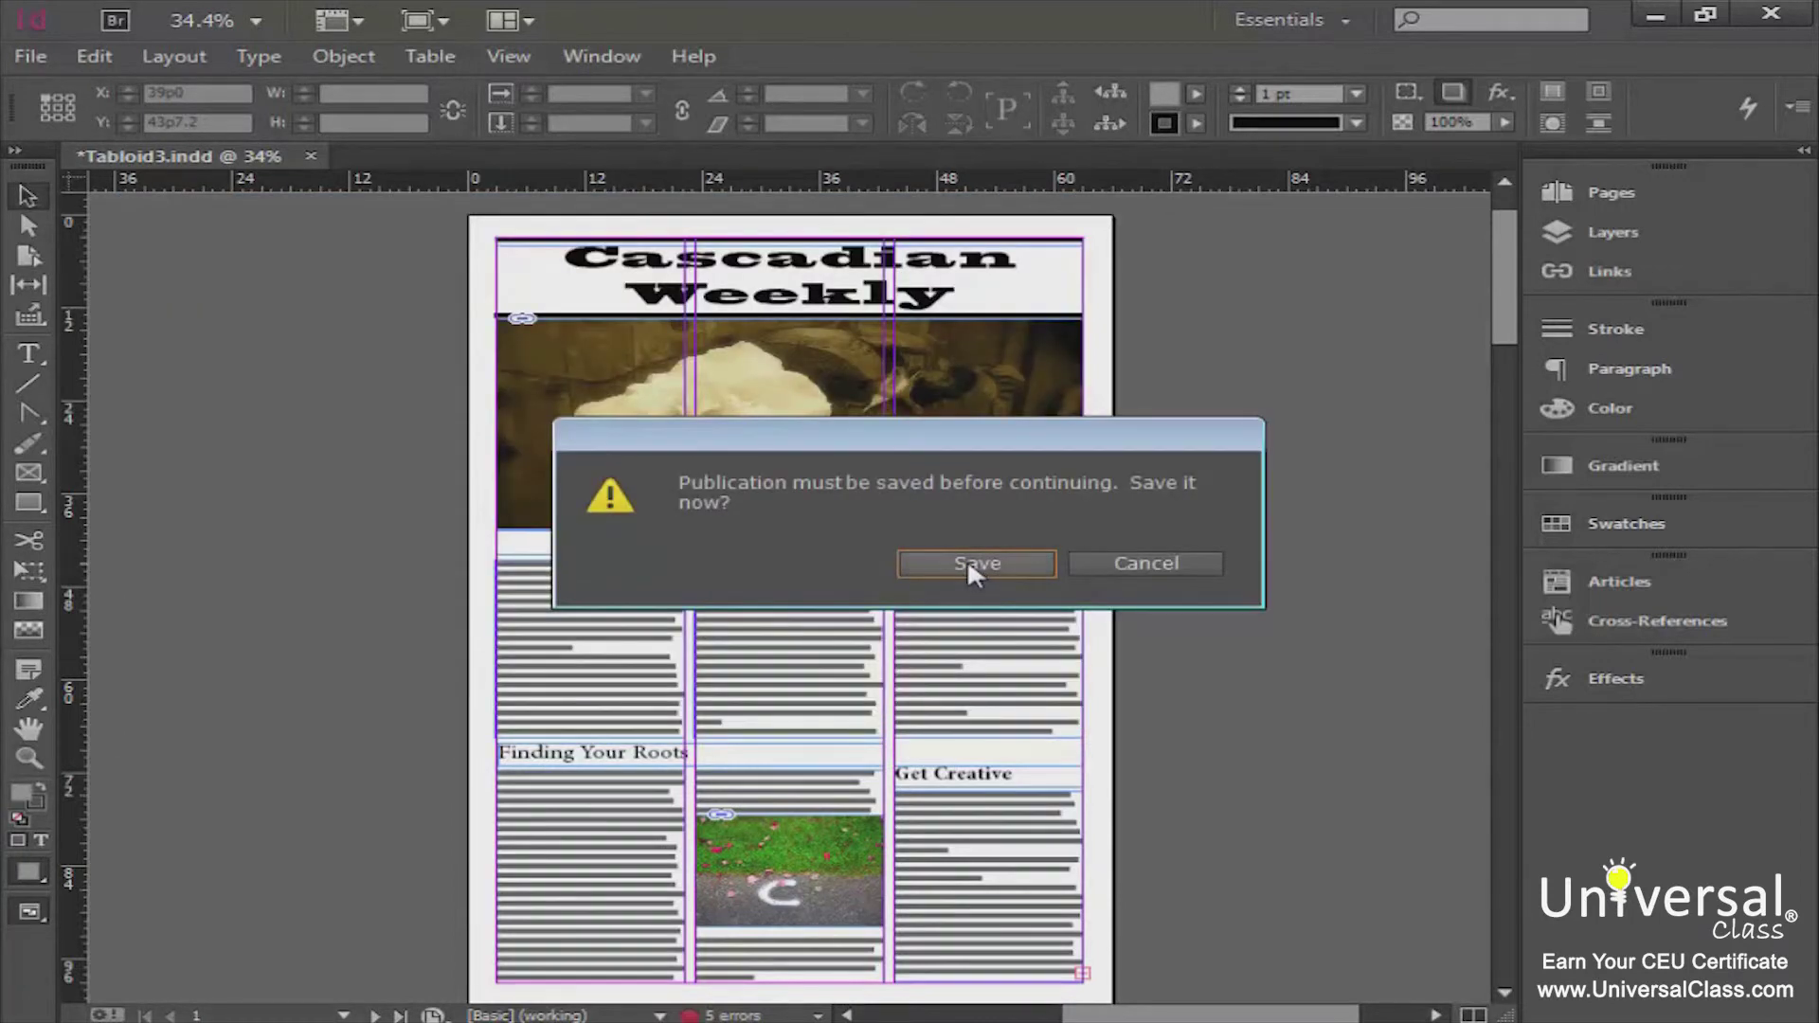
left_click(966, 559)
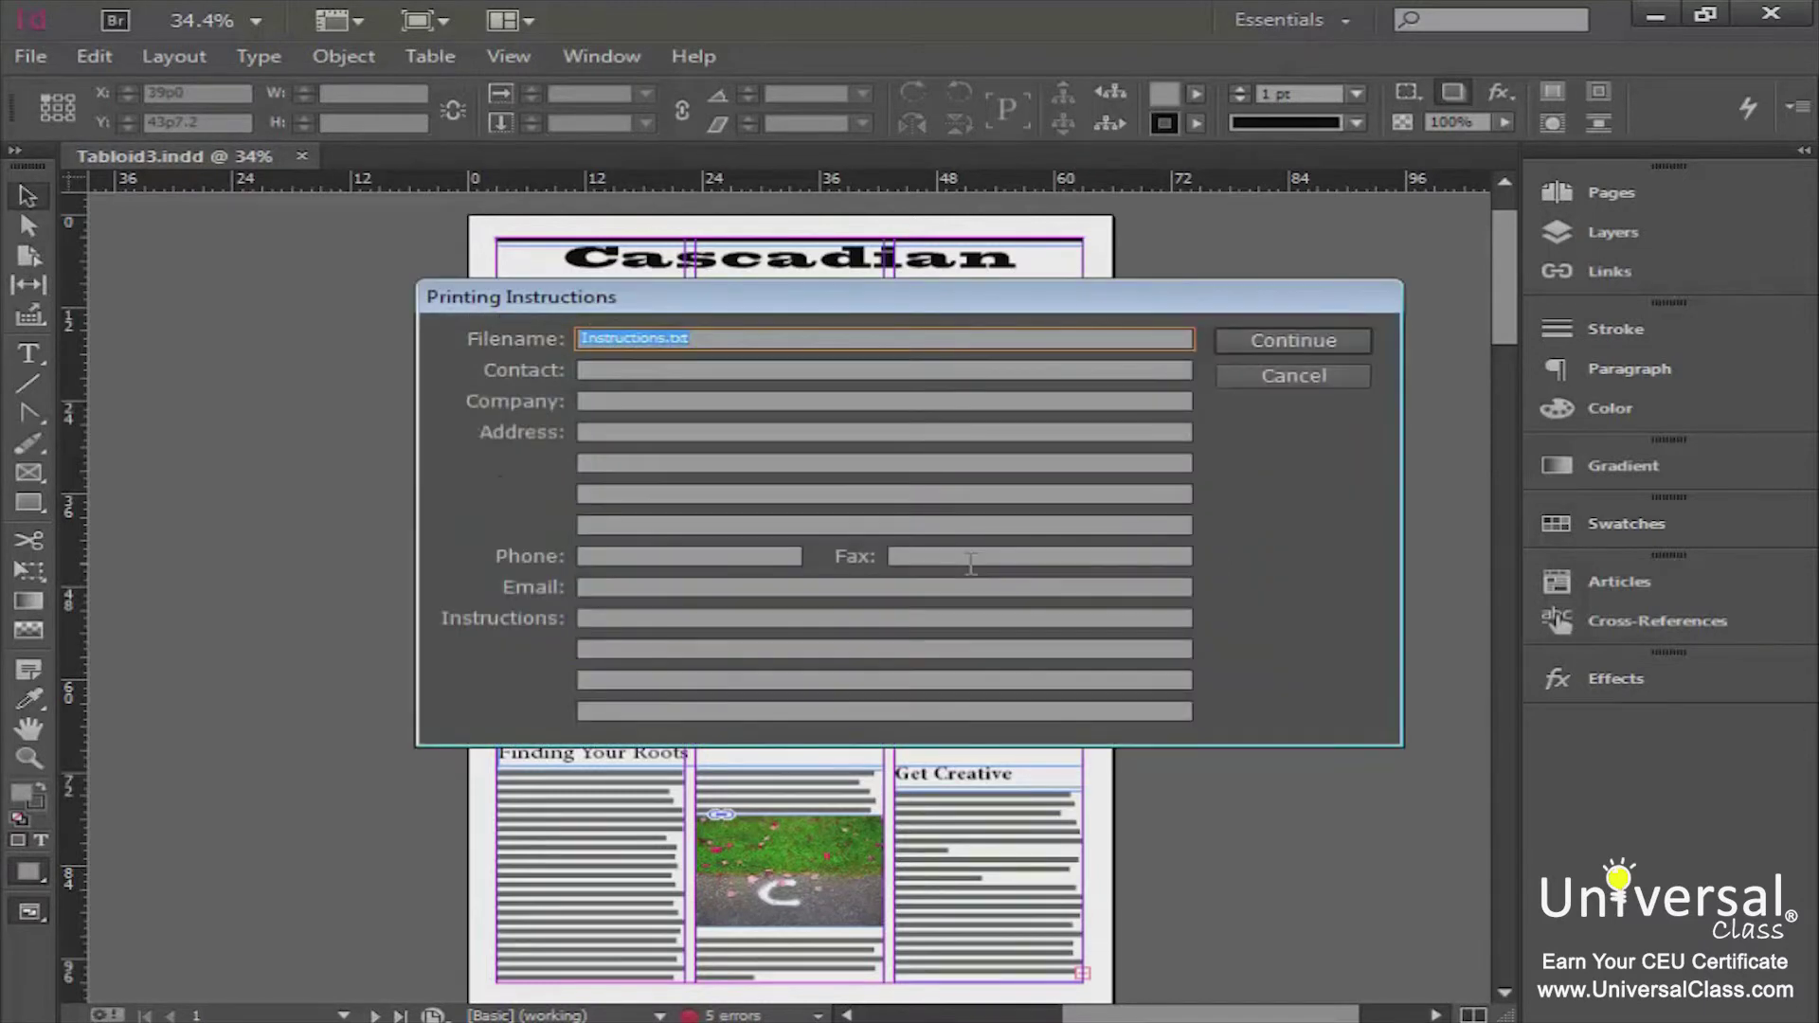
left_click_drag(1048, 311, 952, 251)
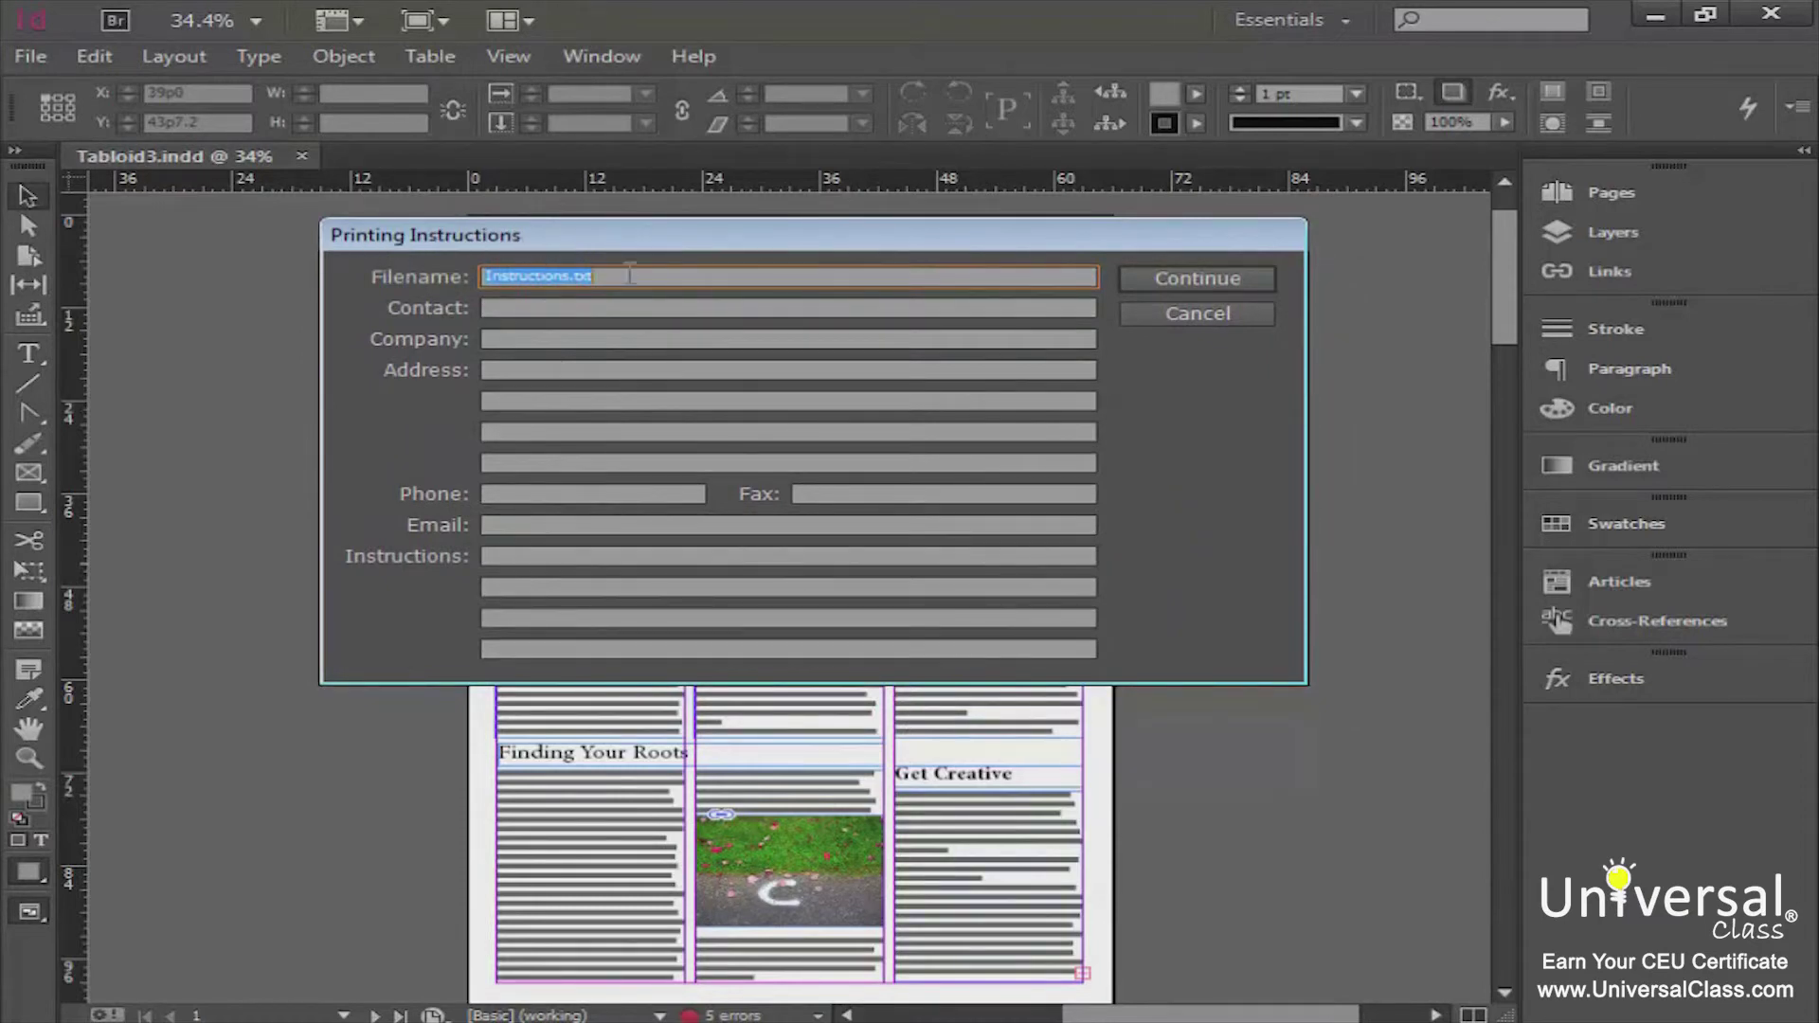
left_click(573, 308)
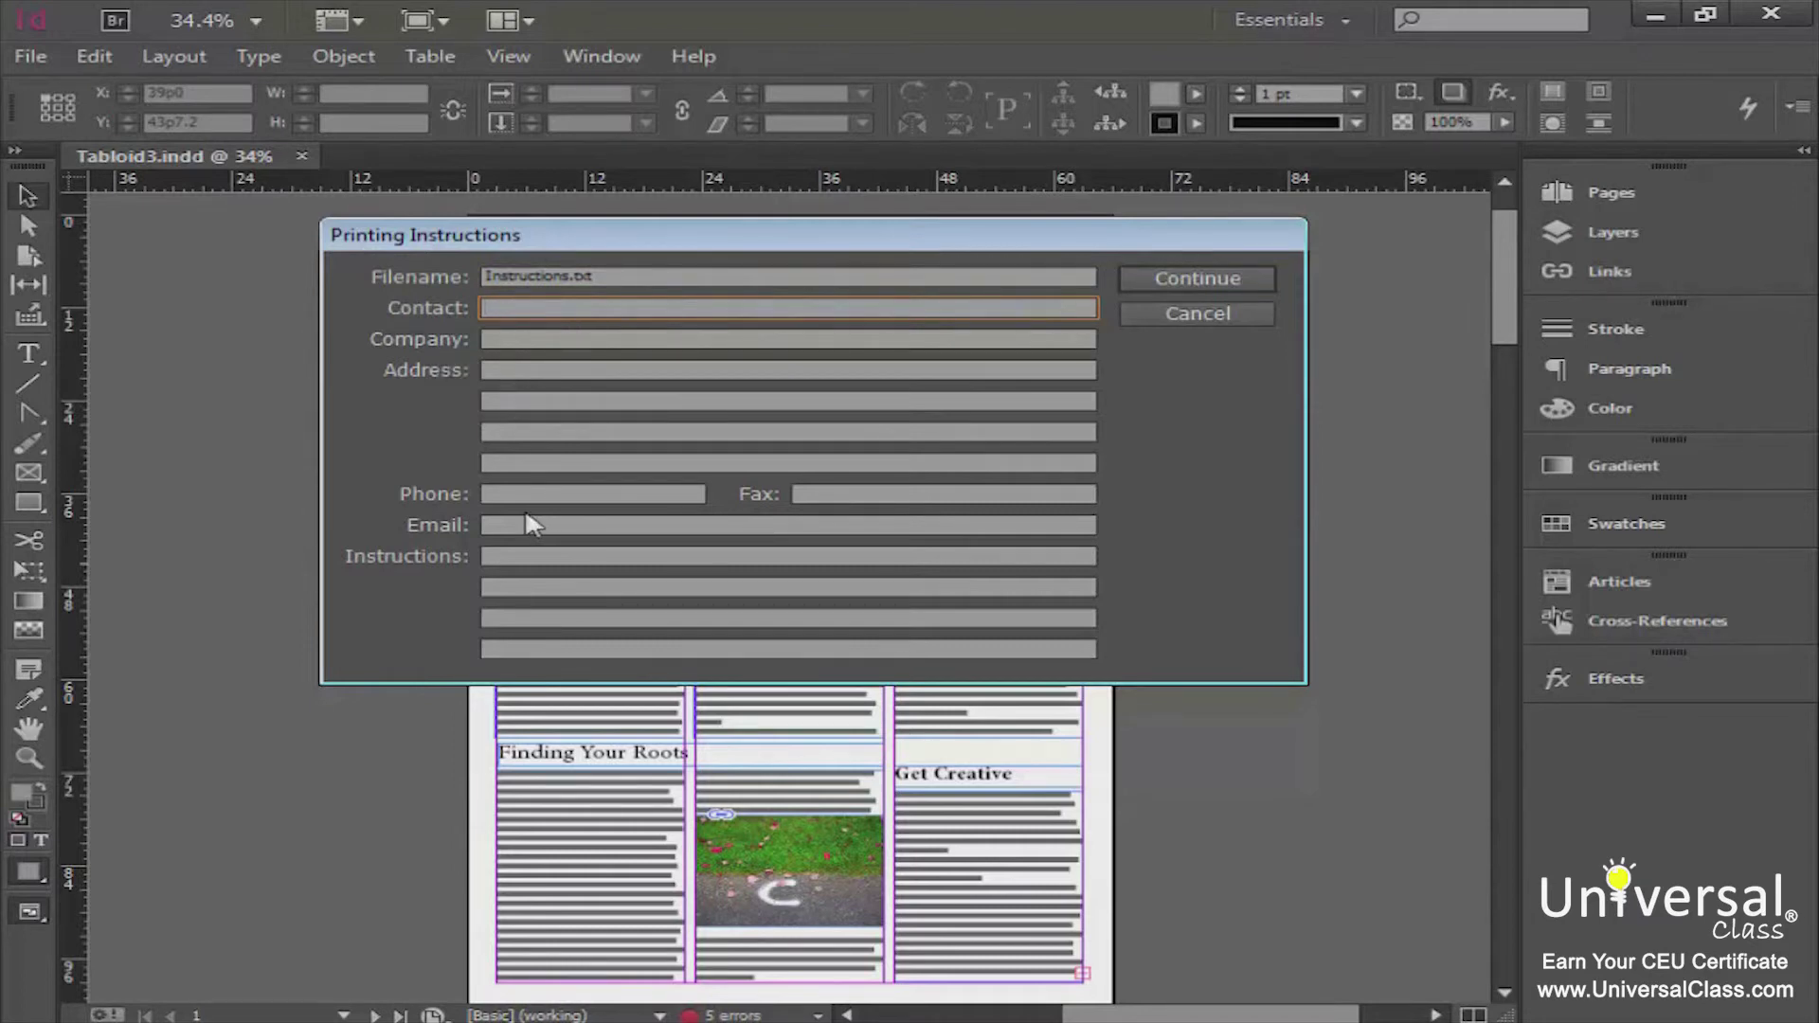
left_click(560, 556)
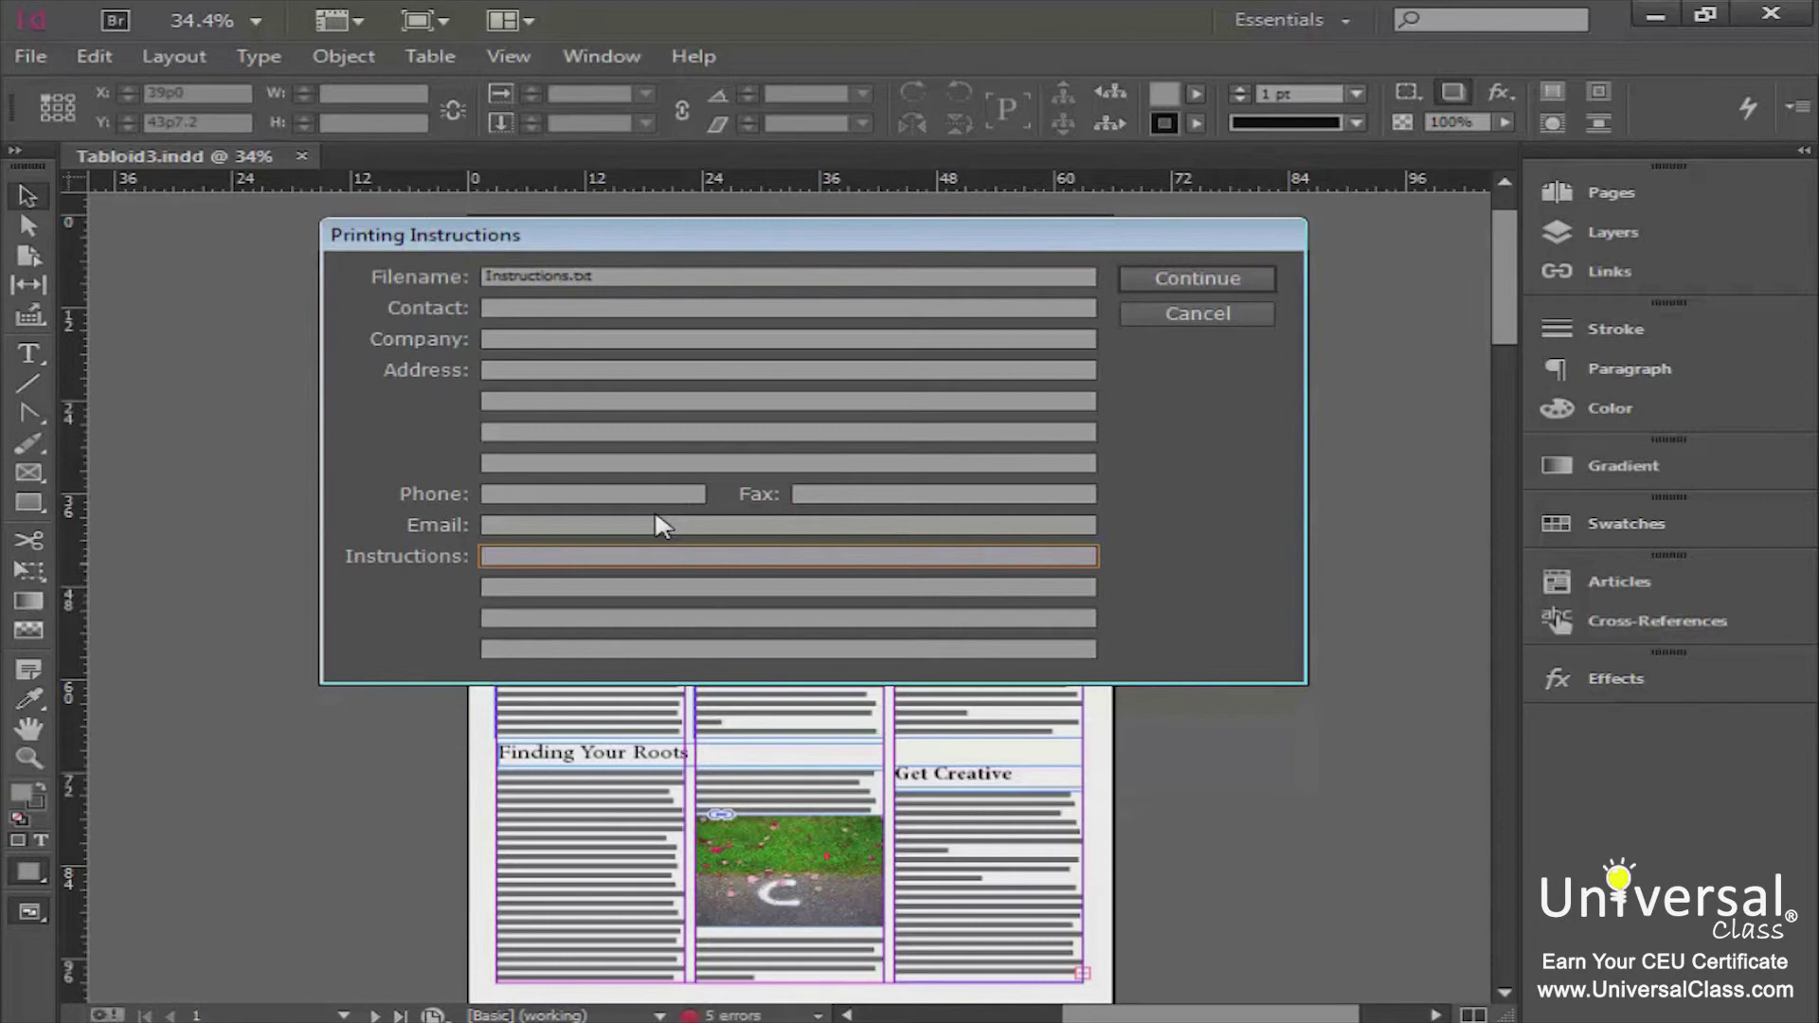
type("4 color.")
left_click(1165, 280)
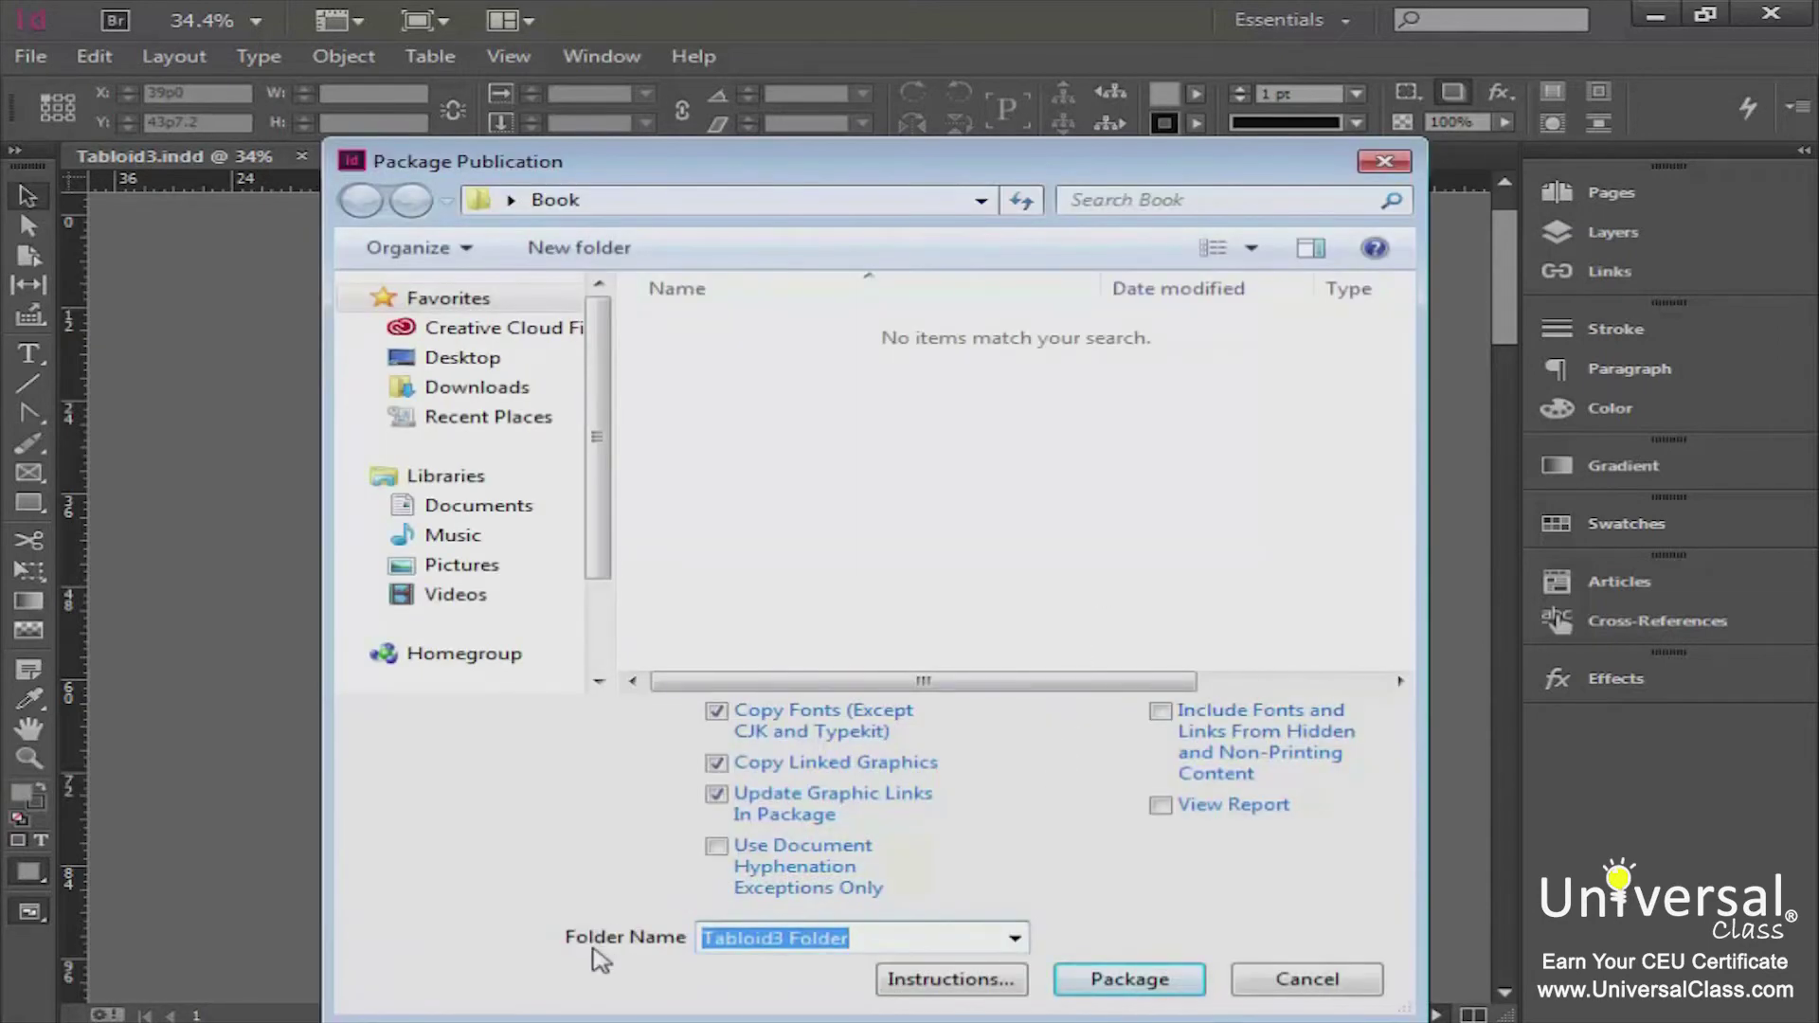
- Package the publication as Tabloid3 Folder inside the Book folder on the Desktop, accepting the font copying restrictions
left_click_drag(800, 159, 793, 112)
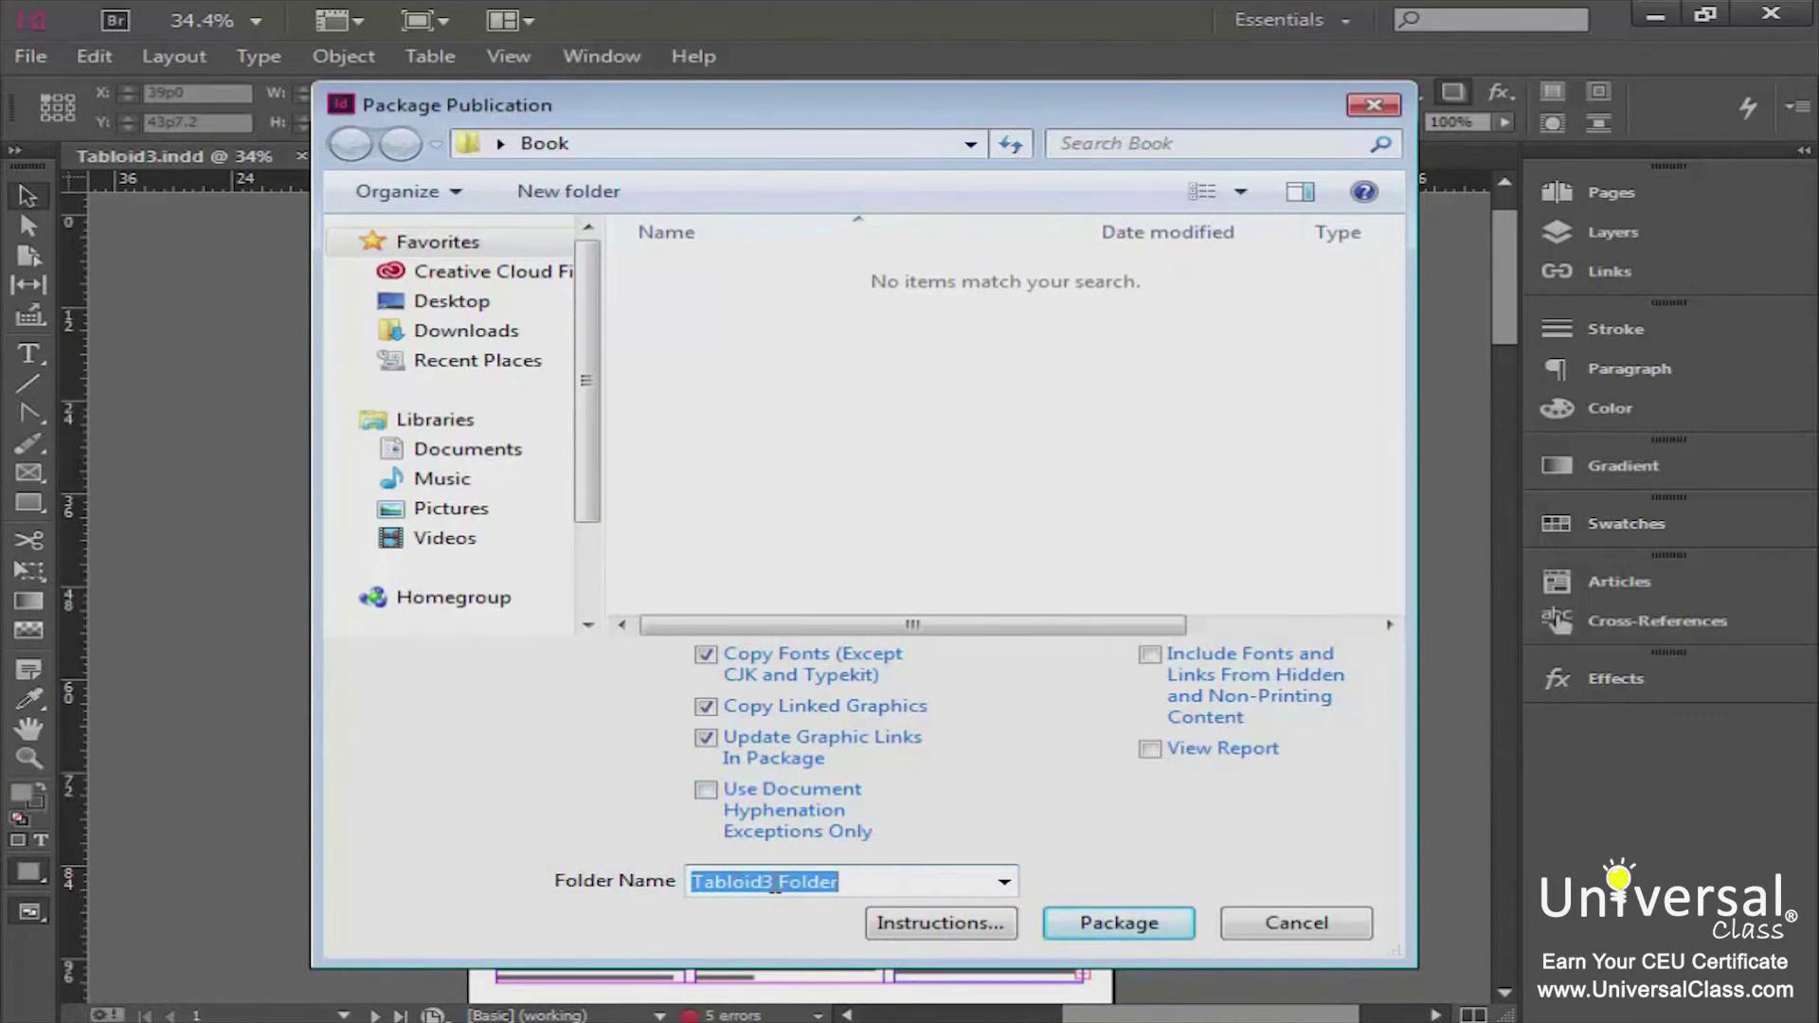
left_click(843, 884)
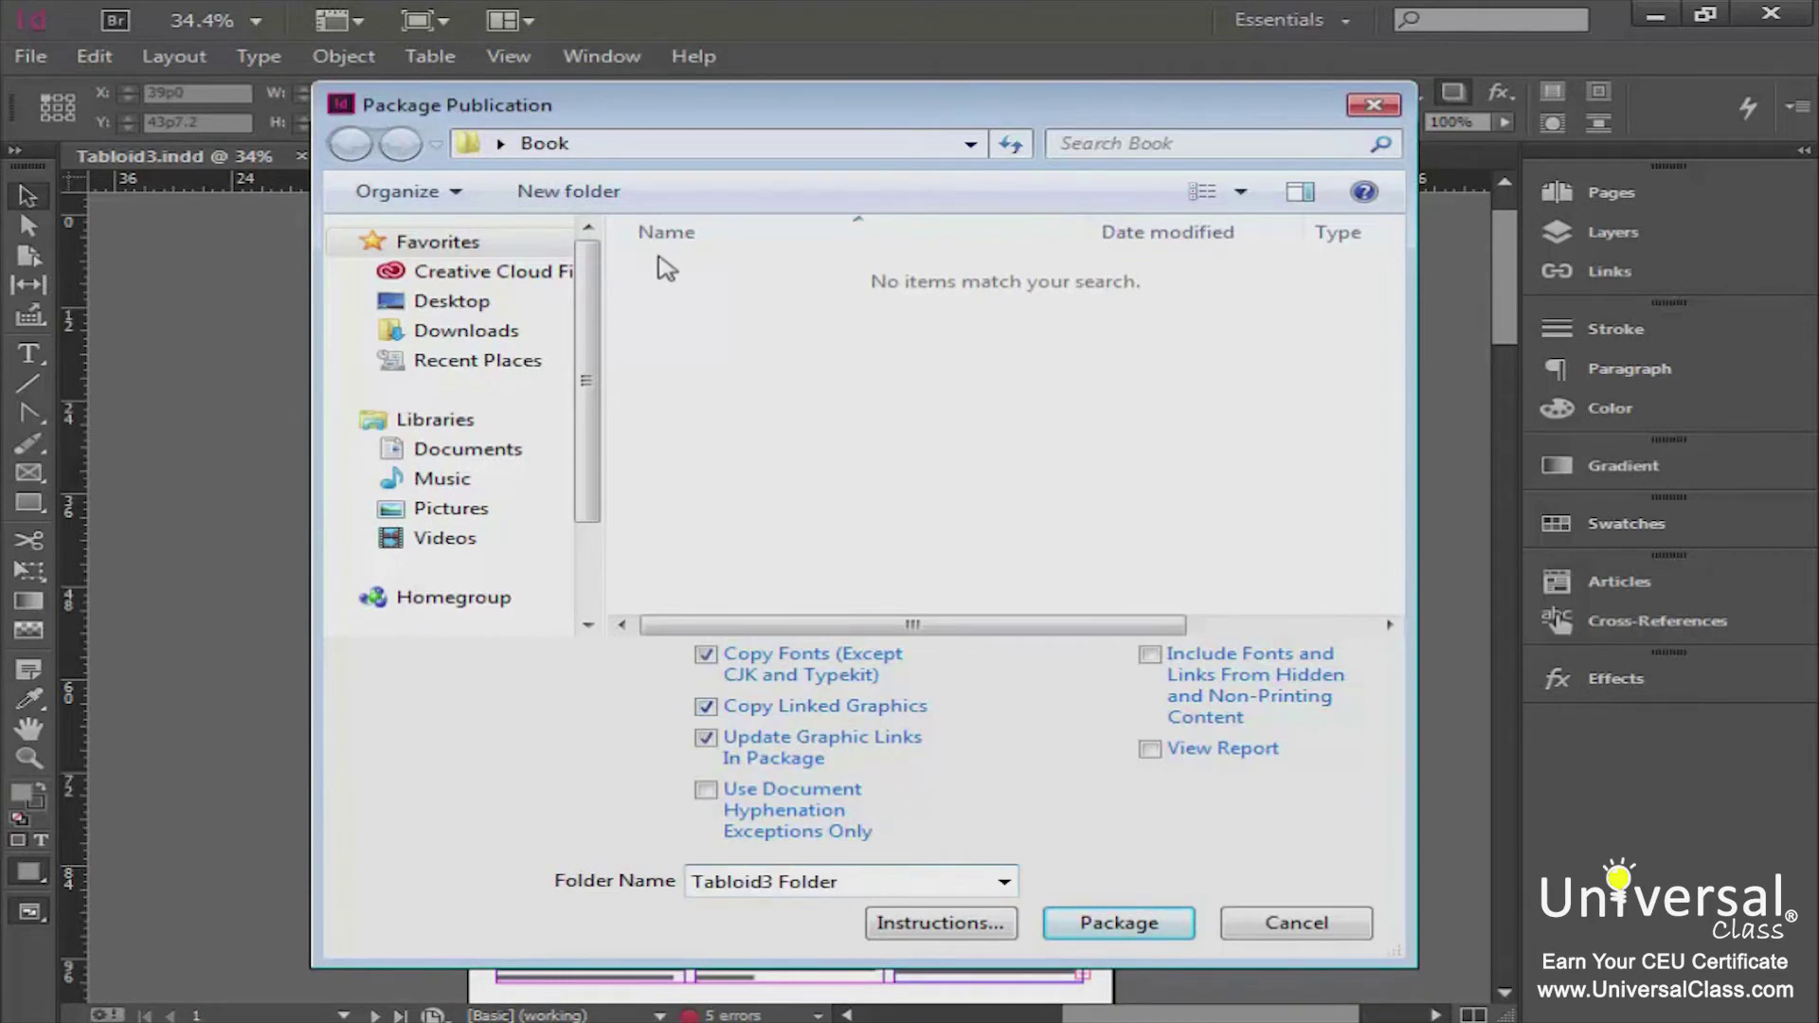
left_click(495, 305)
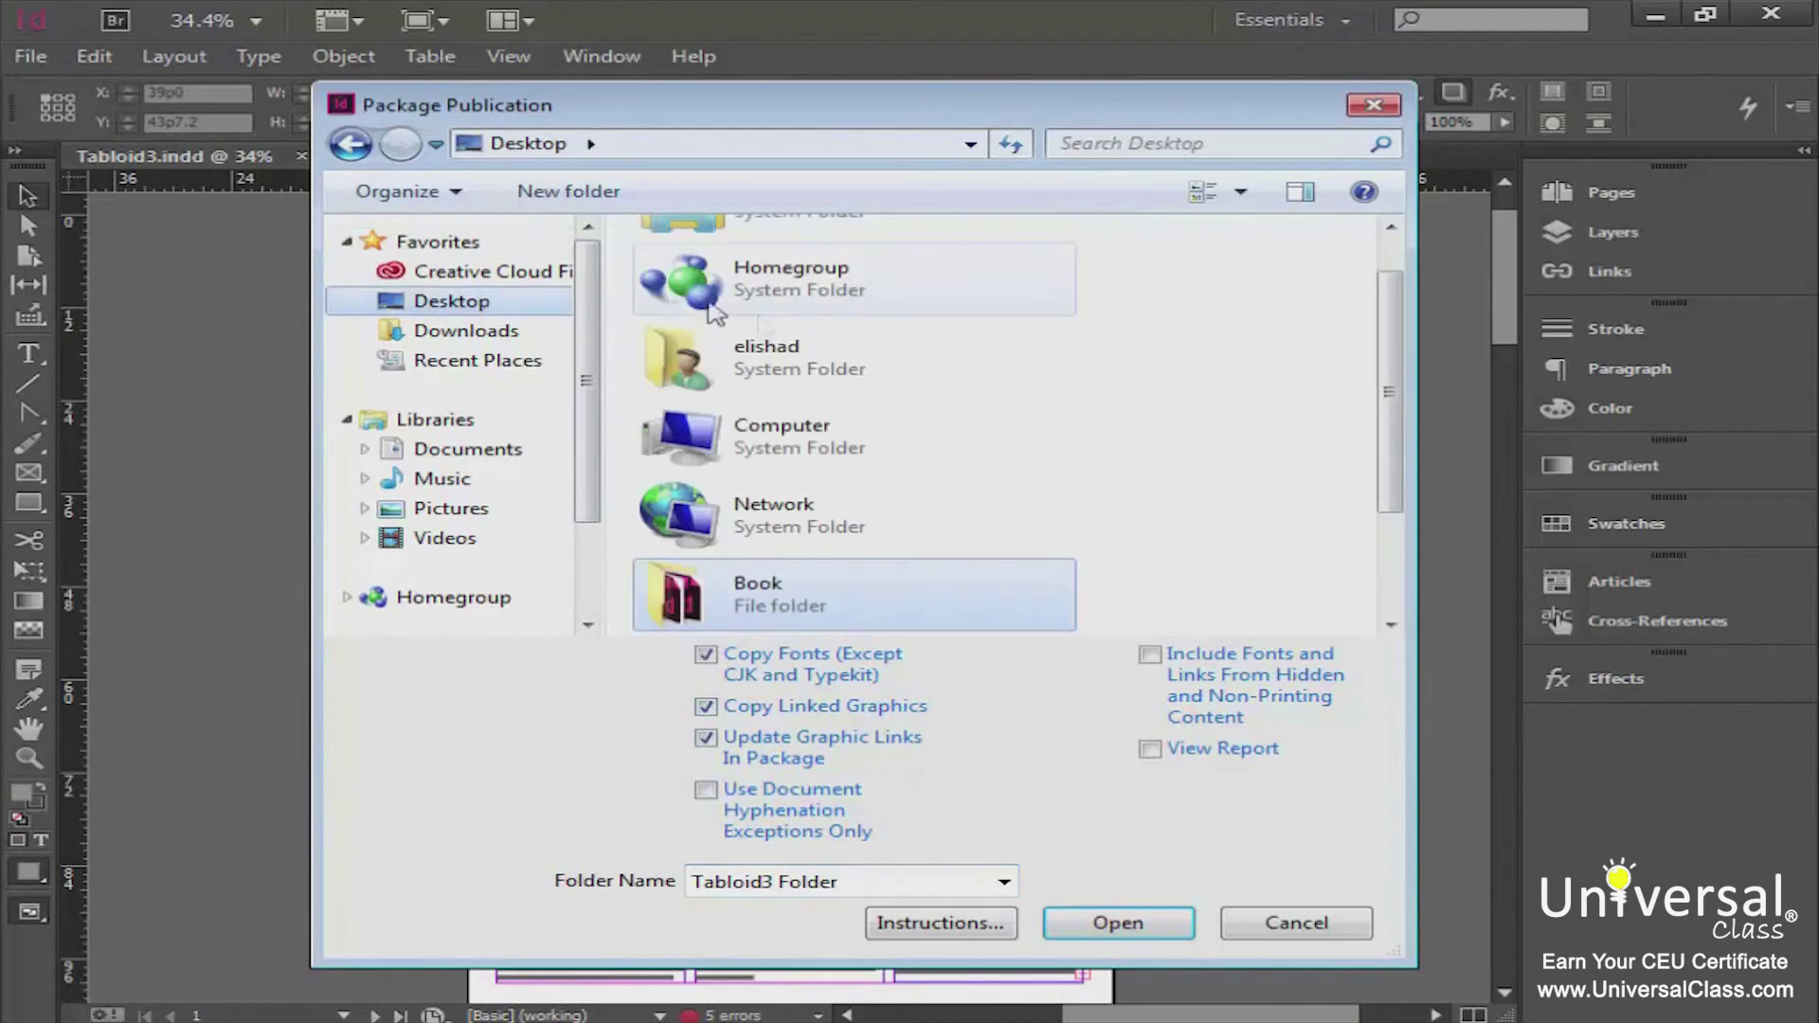
left_click_drag(1395, 446, 1393, 604)
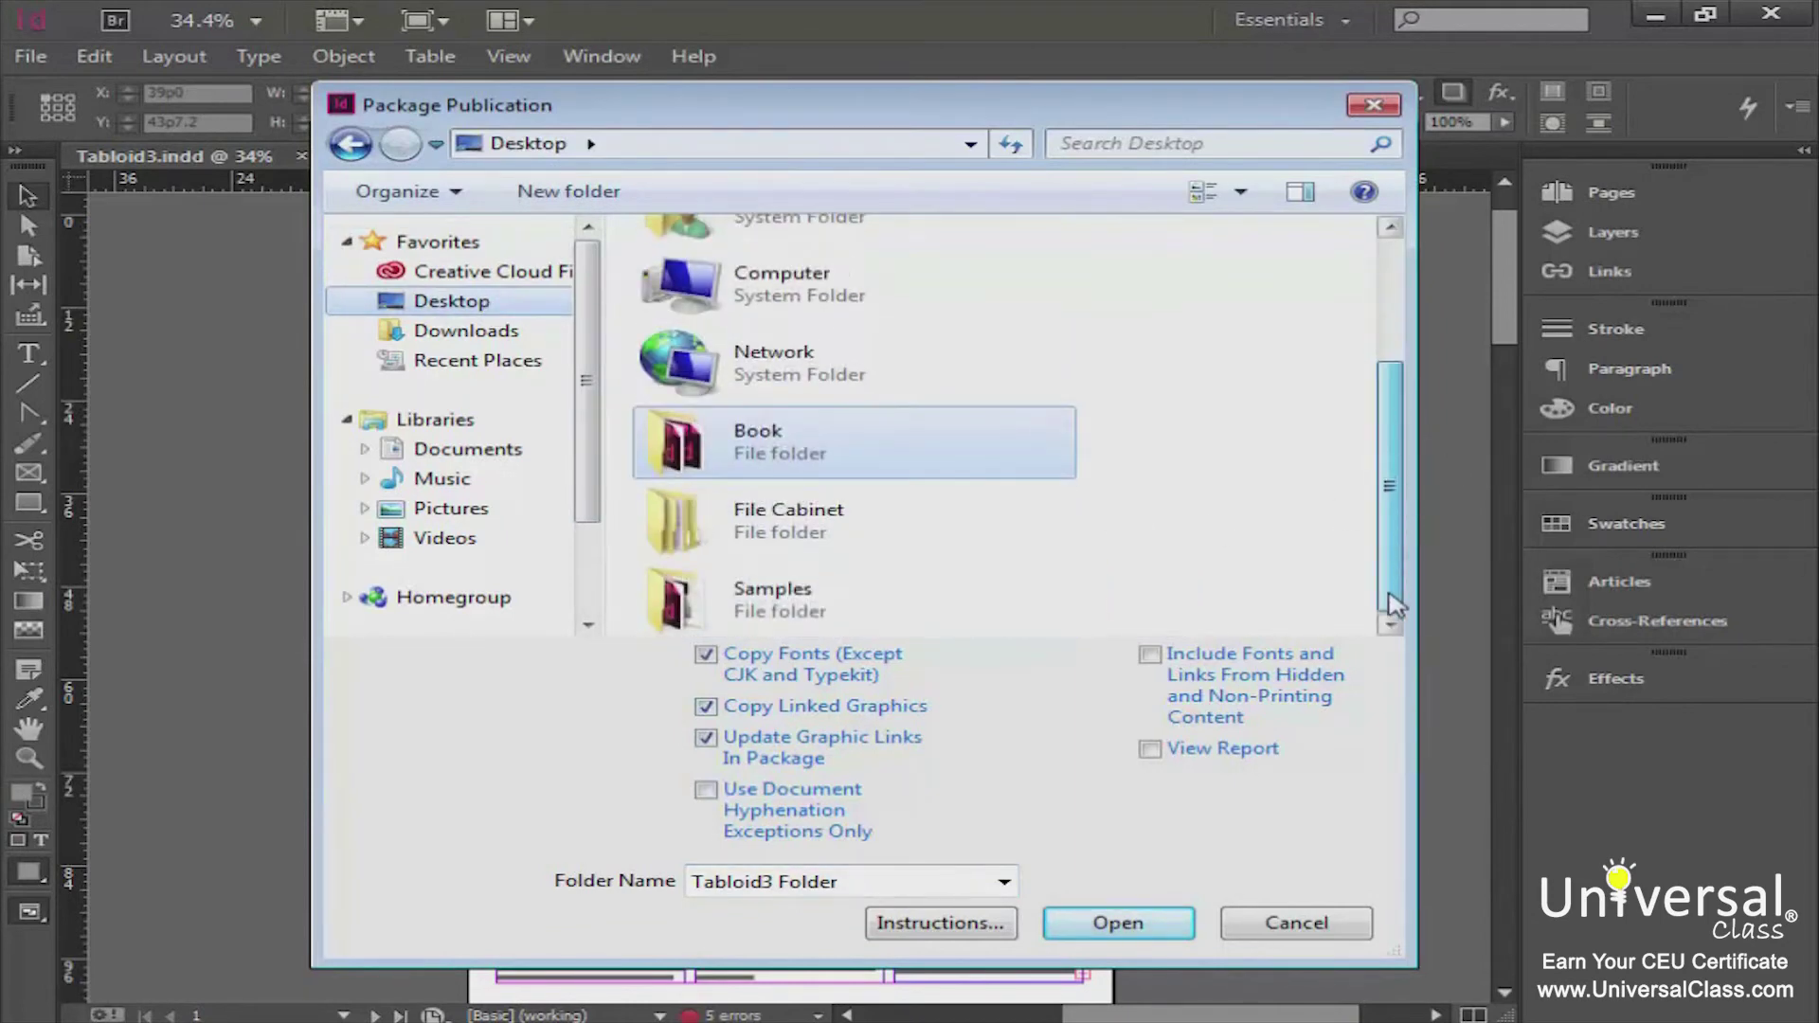
left_click(1099, 928)
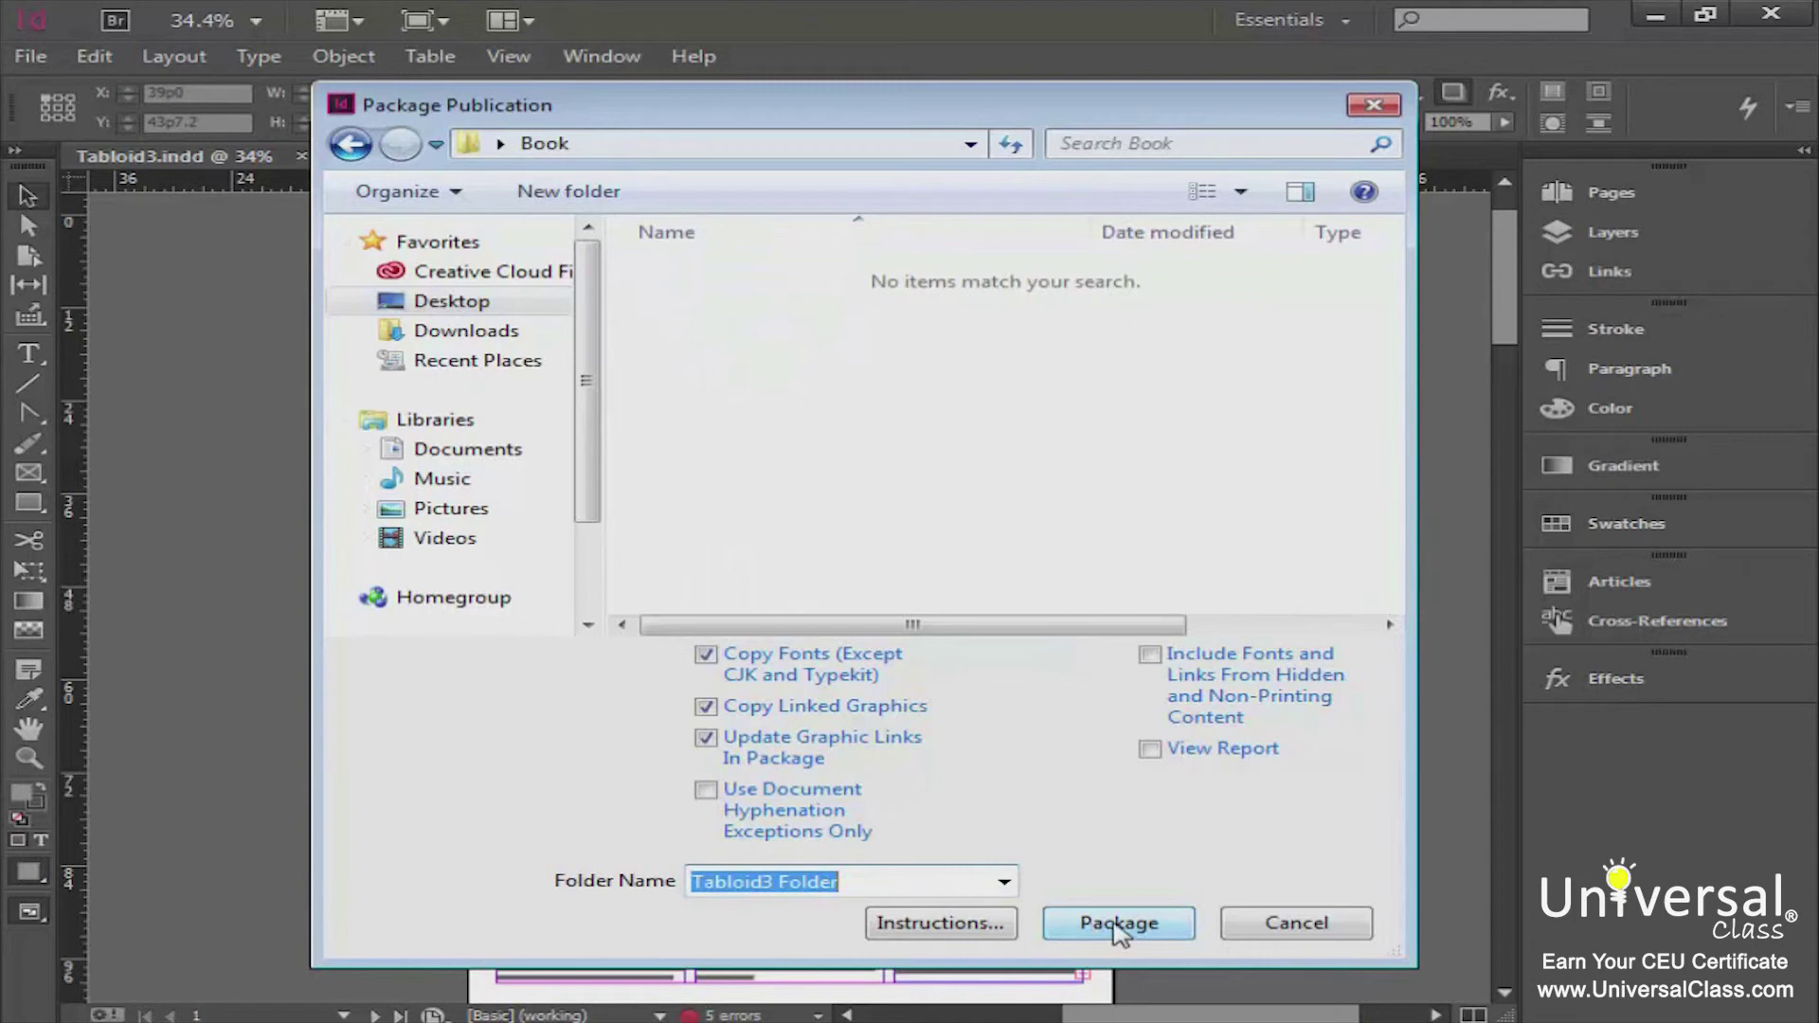
left_click(1118, 924)
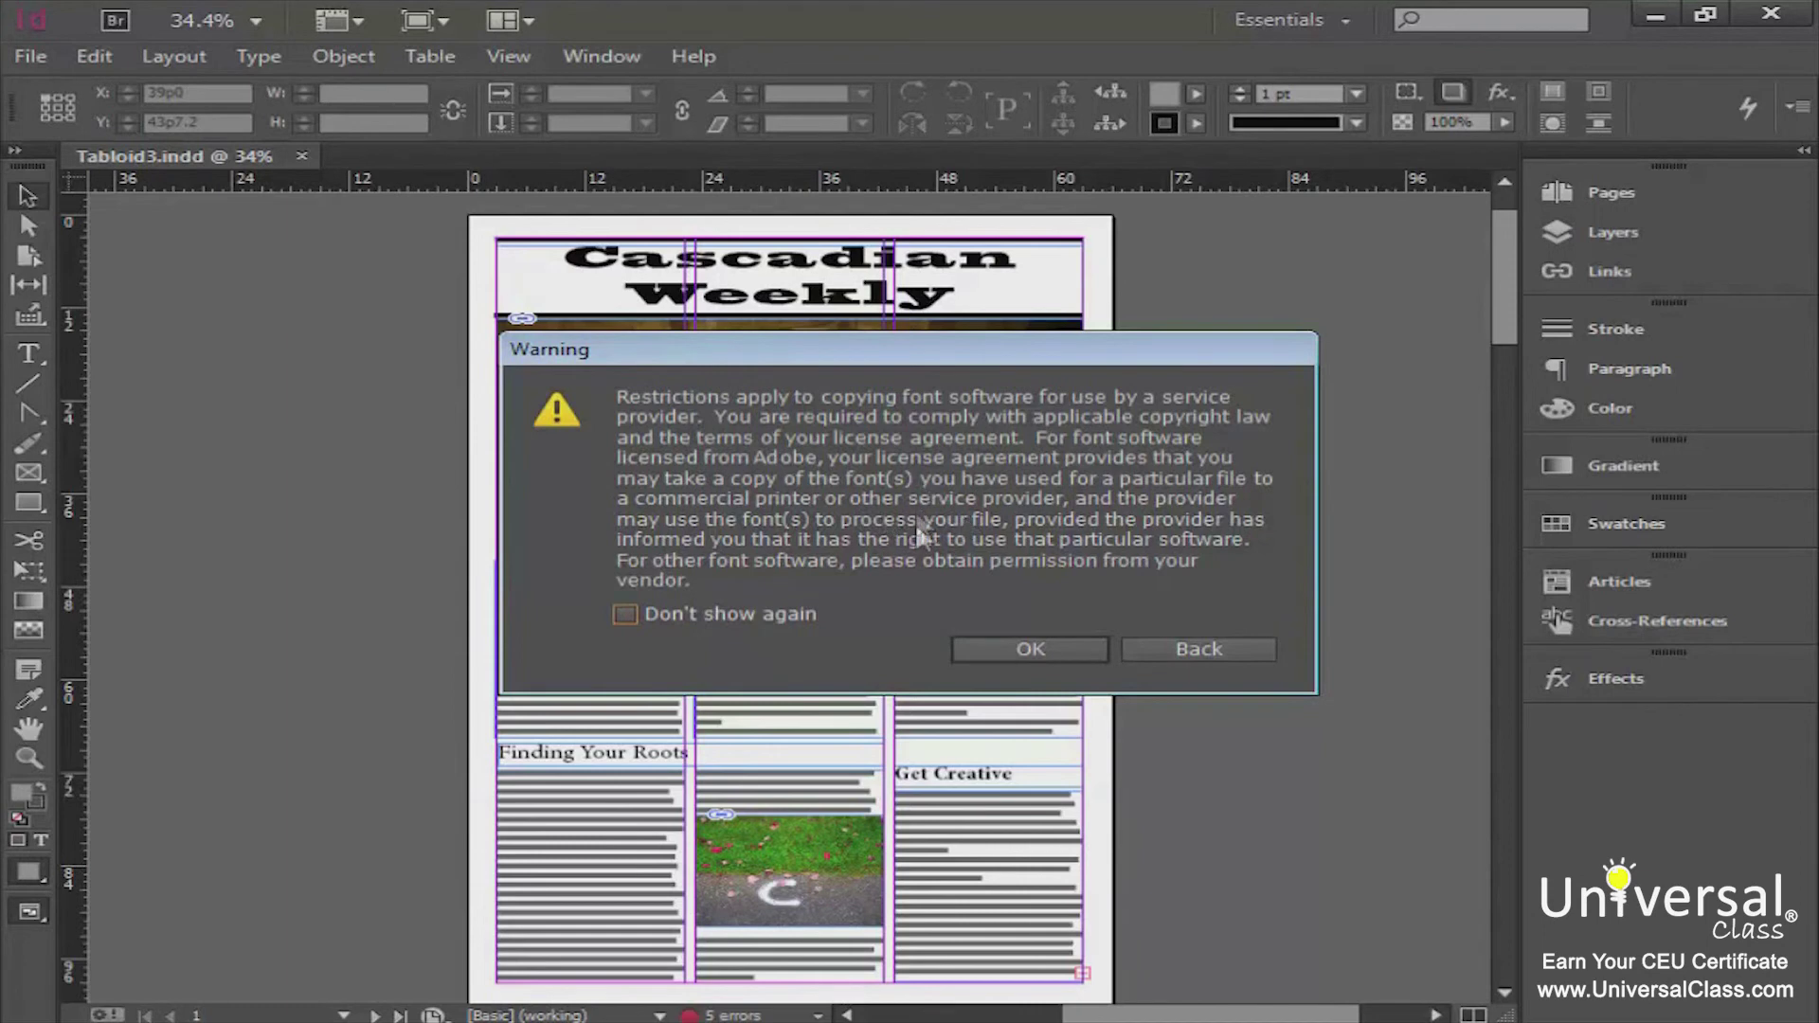
left_click(1028, 652)
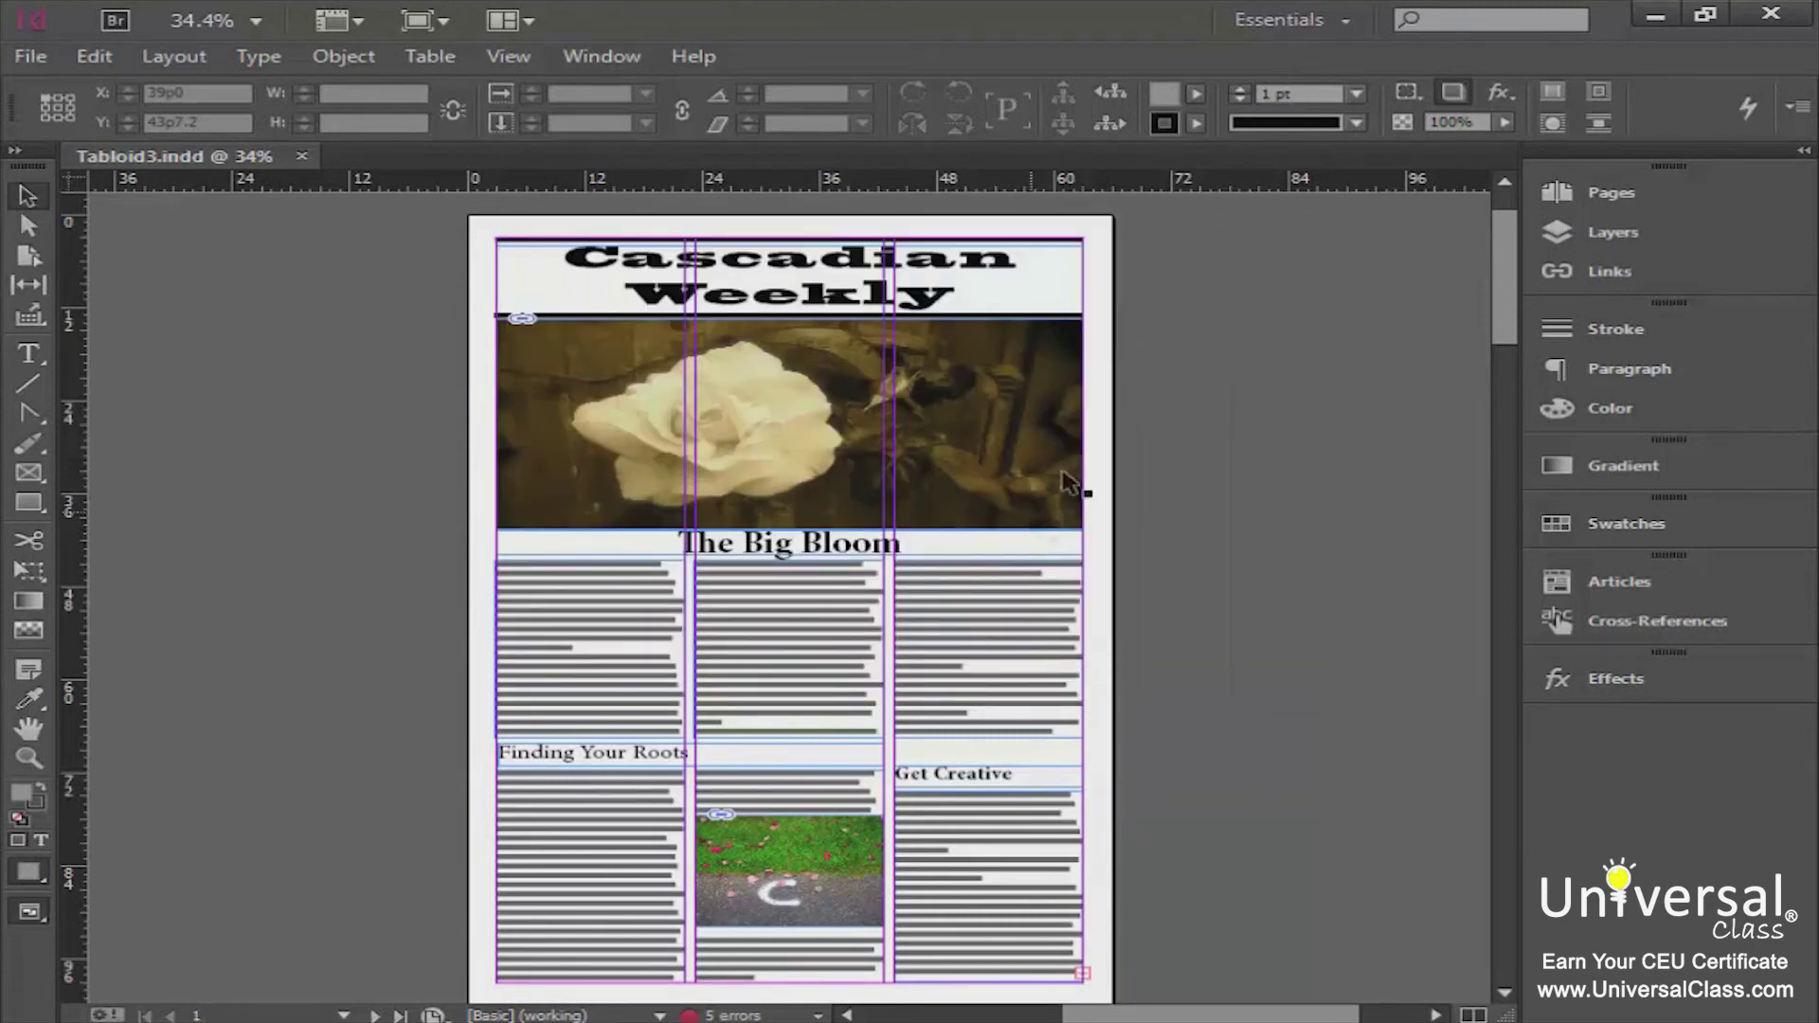
- Switch to the Windows desktop and open Tabloid3 Folder in the Book folder to examine the packaged files
left_click(1655, 16)
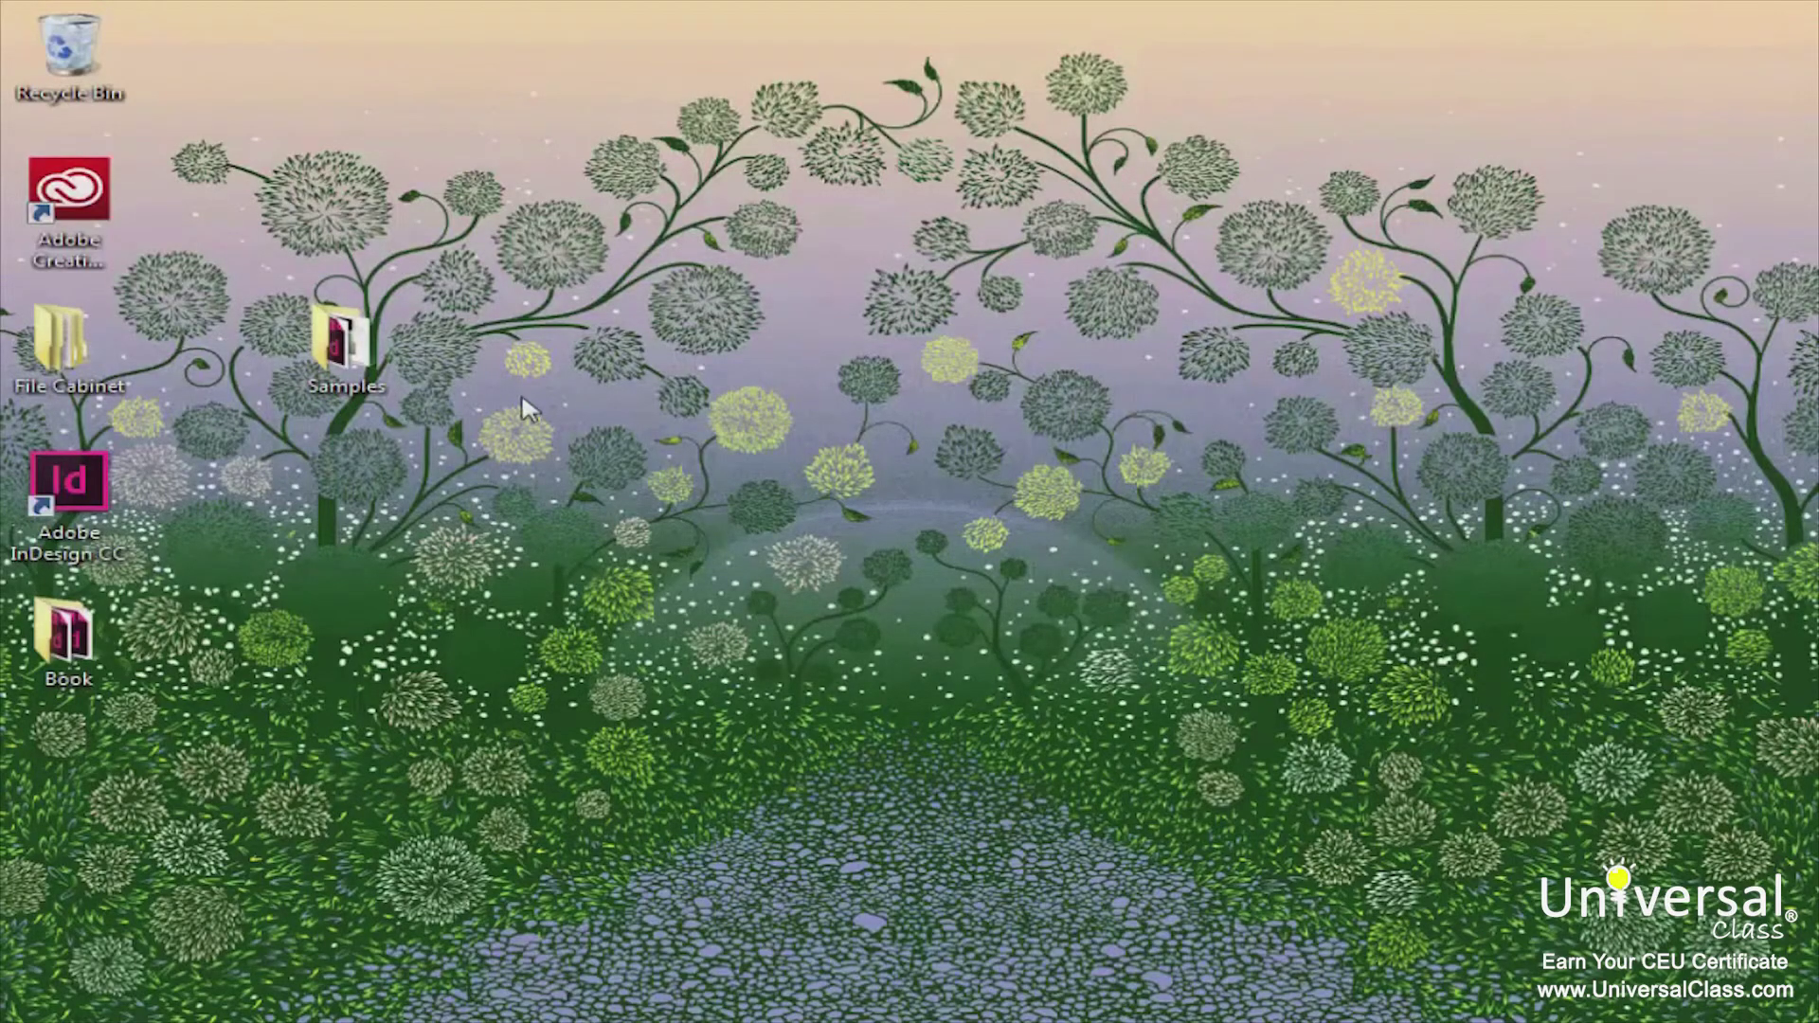
double_click(47, 647)
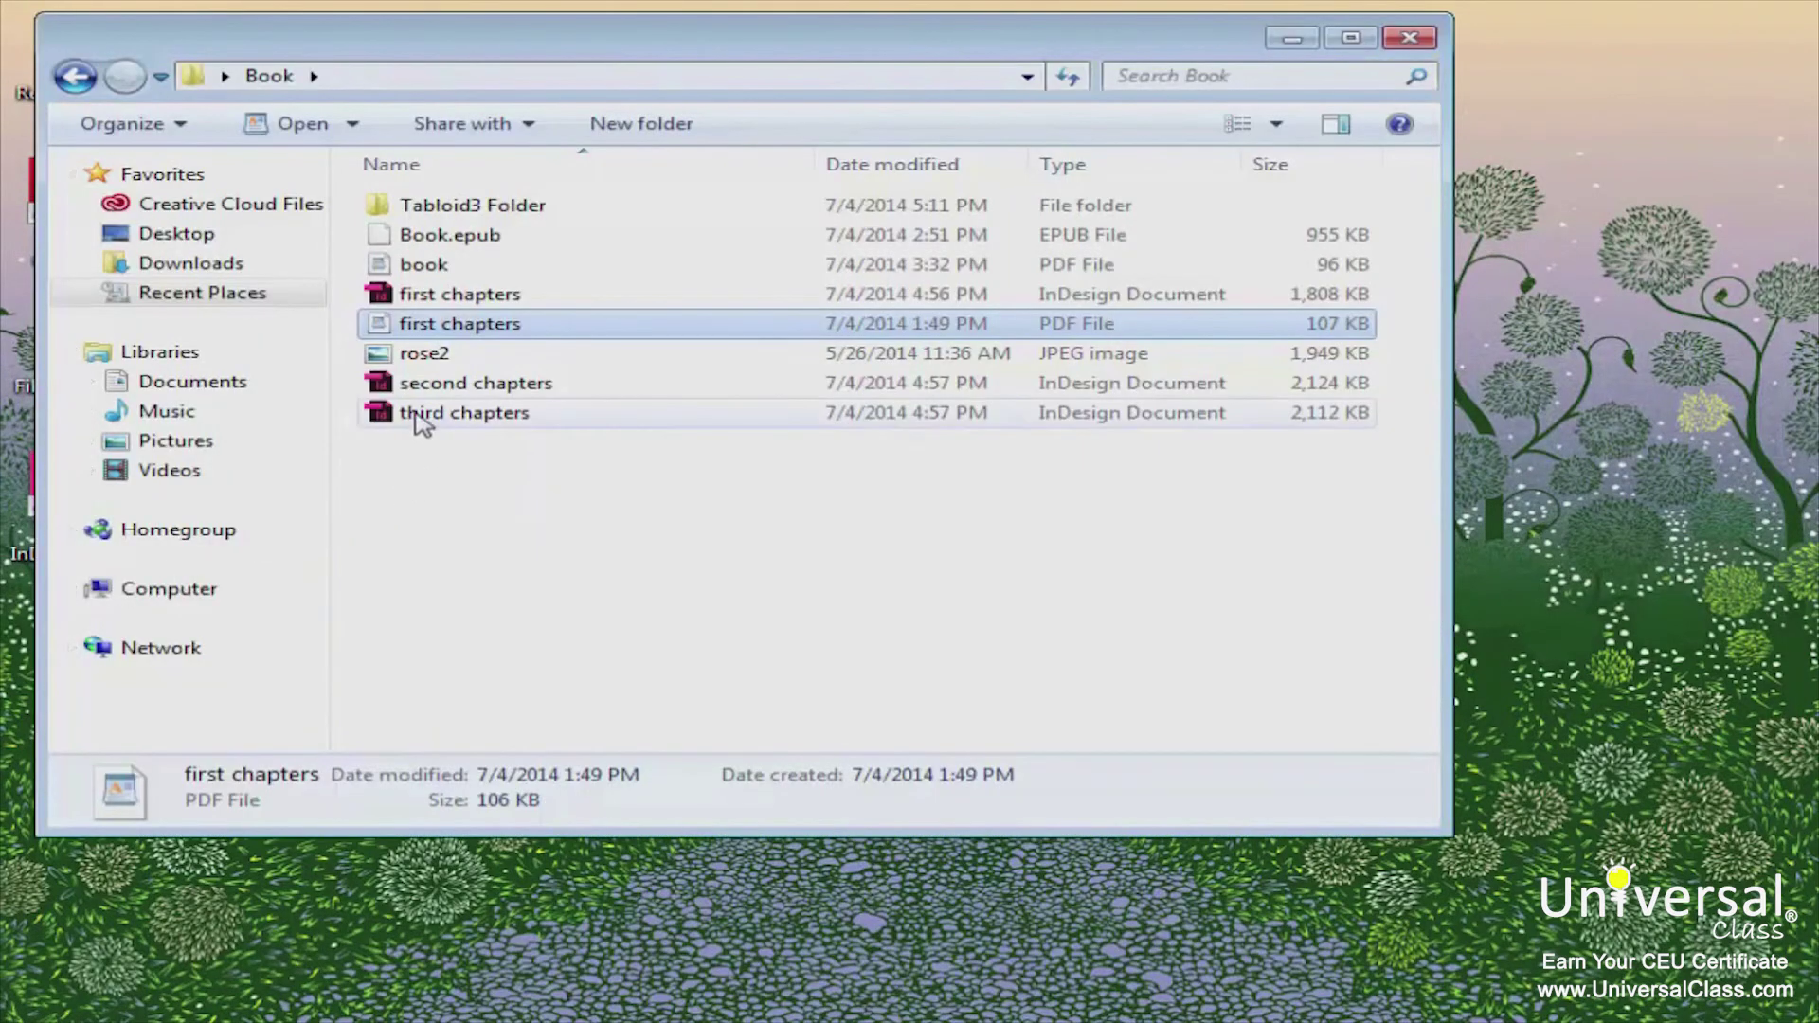
left_click(481, 217)
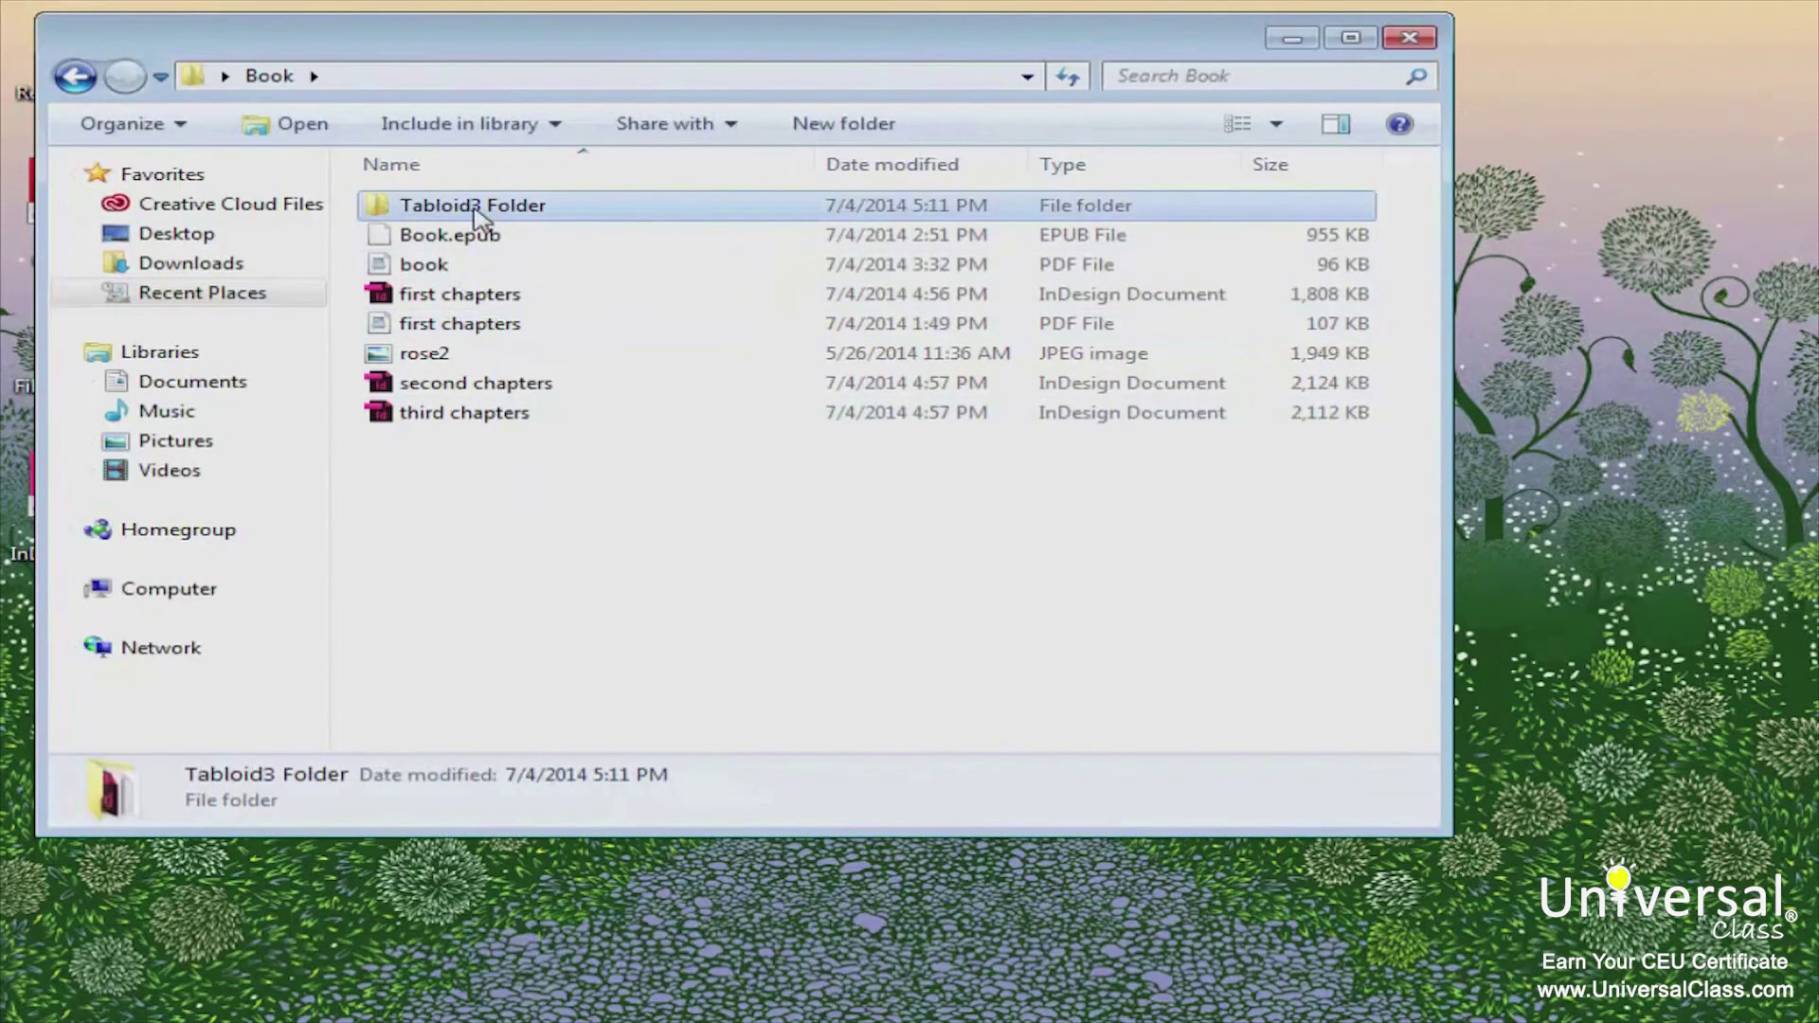
double_click(471, 204)
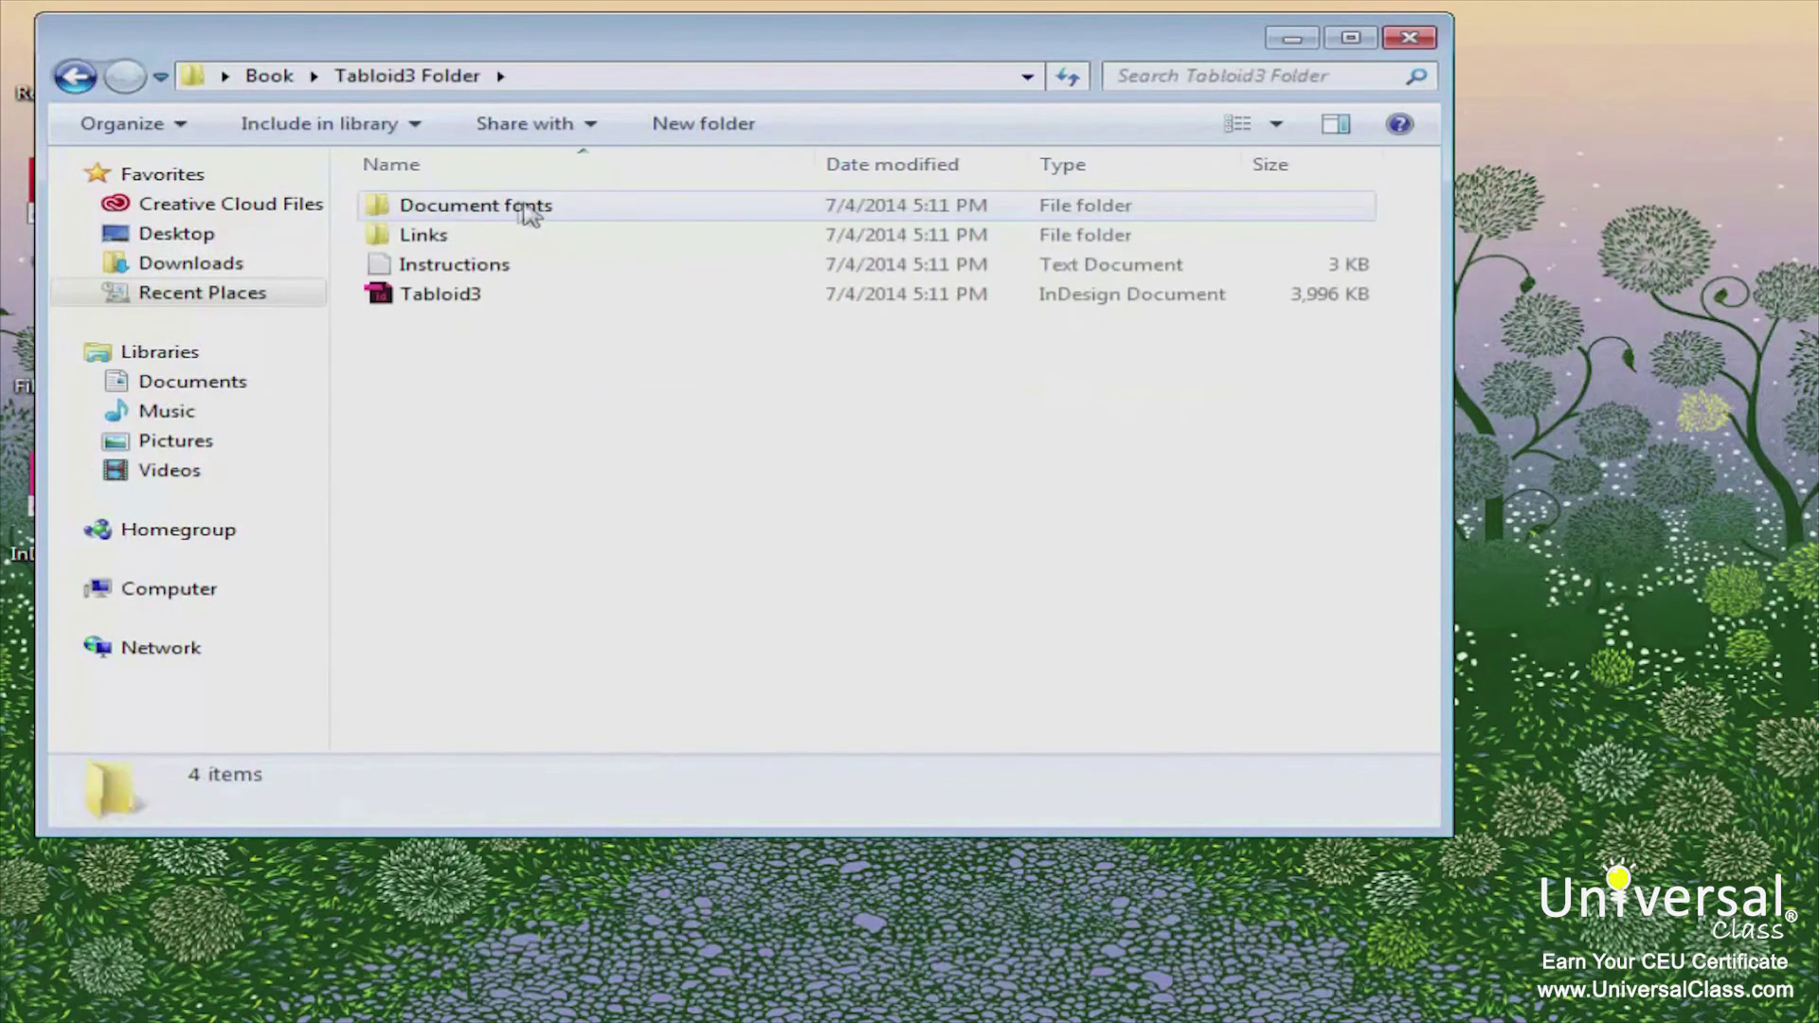